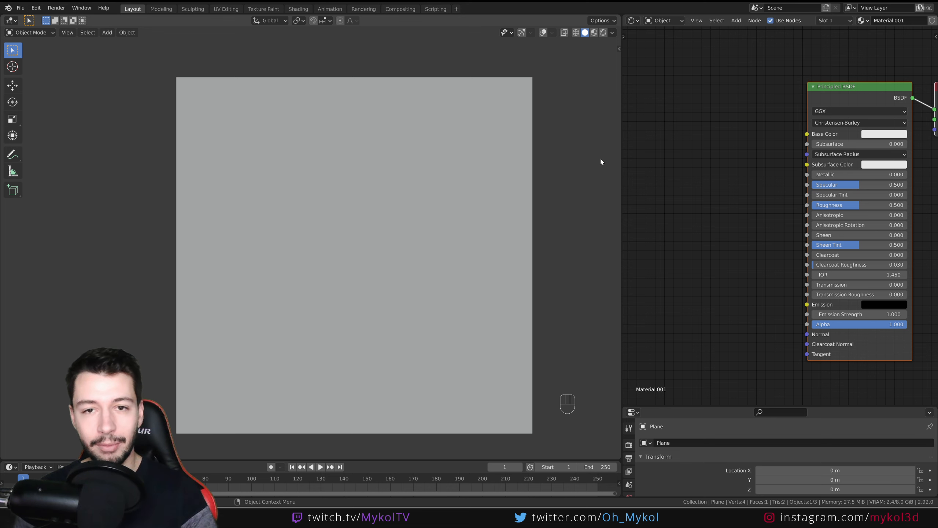
middle_drag(773, 193, 689, 193)
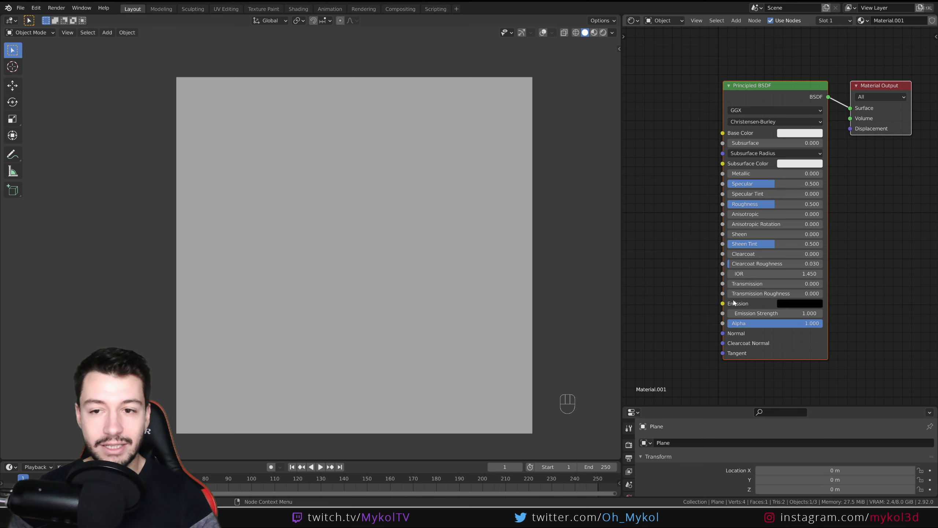
middle_drag(702, 271, 785, 270)
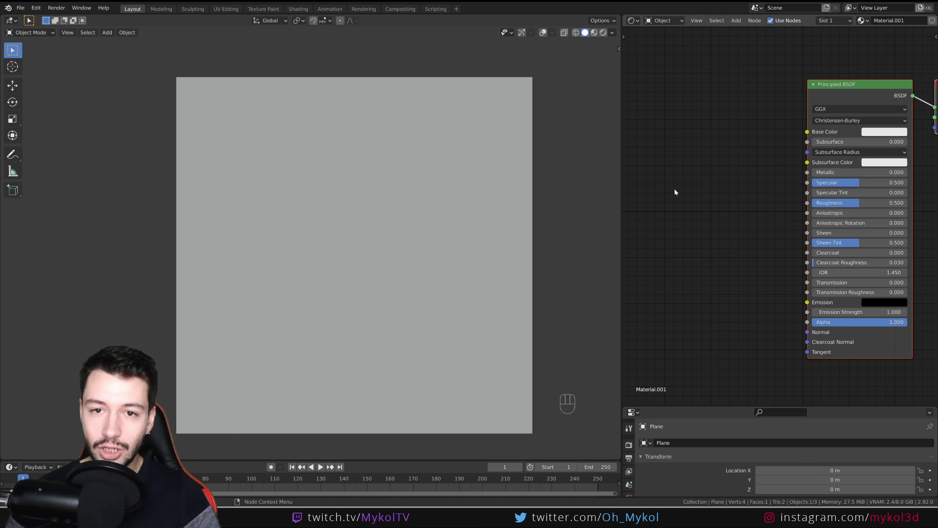
key(shift+a)
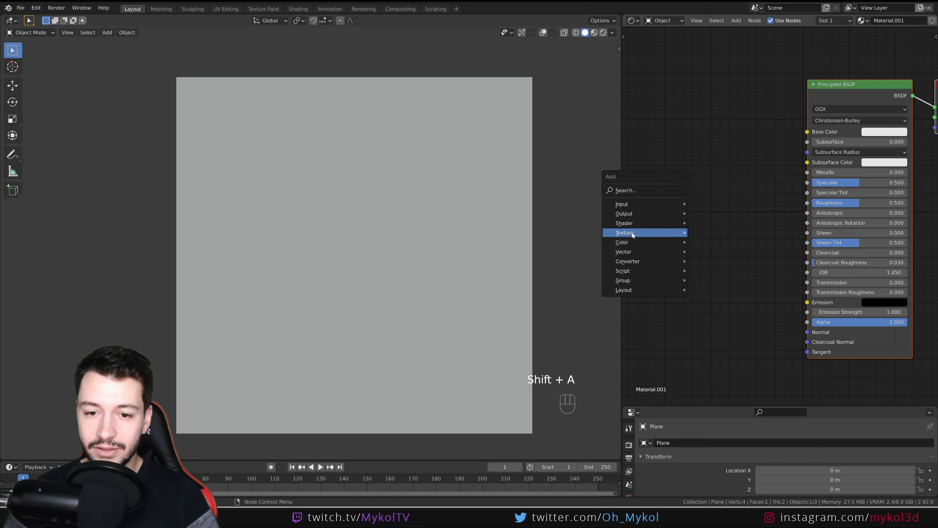
mouse_move(633, 235)
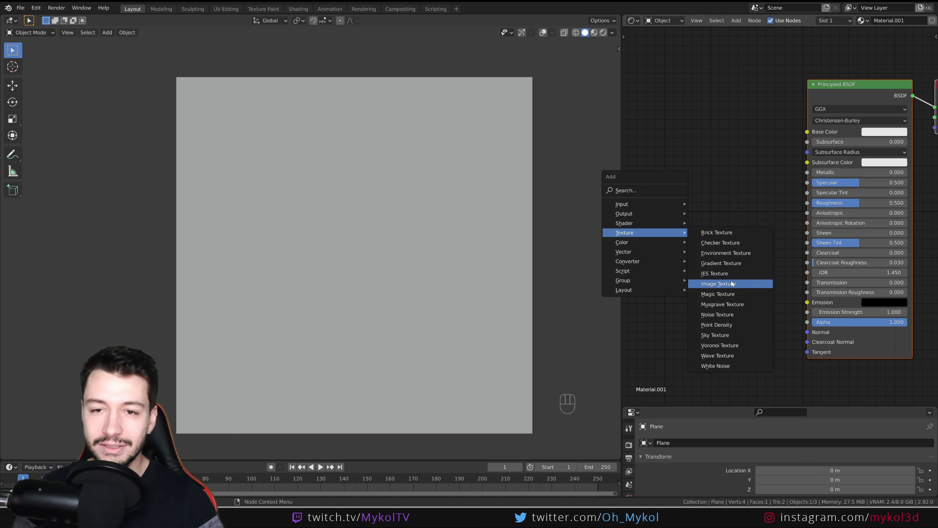
click(666, 21)
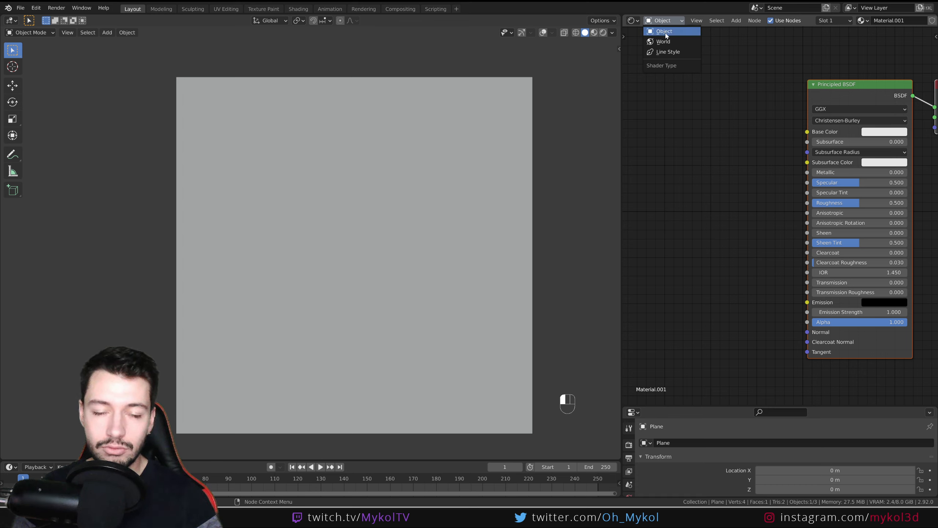
click(664, 32)
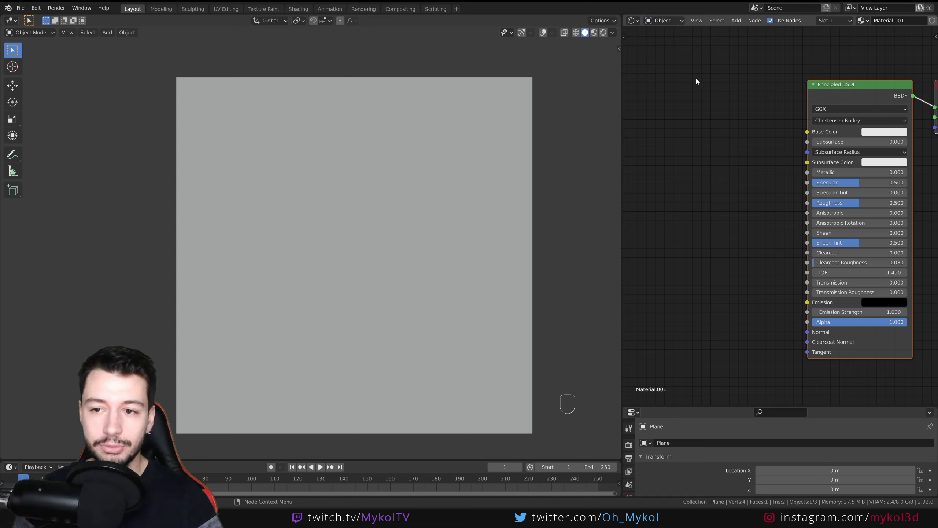
- Display the plane in Material Preview shading and add a Brick Texture node before the Principled BSDF
key(shift+a)
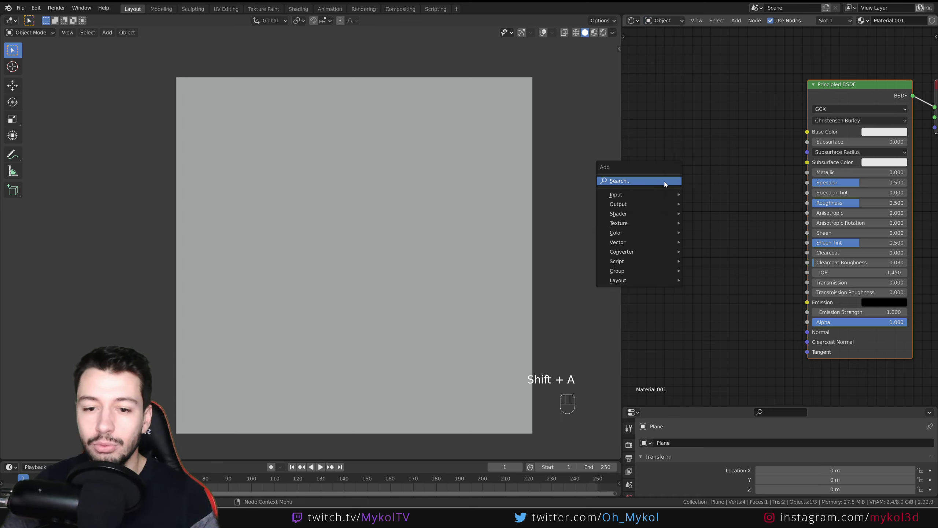
click(594, 33)
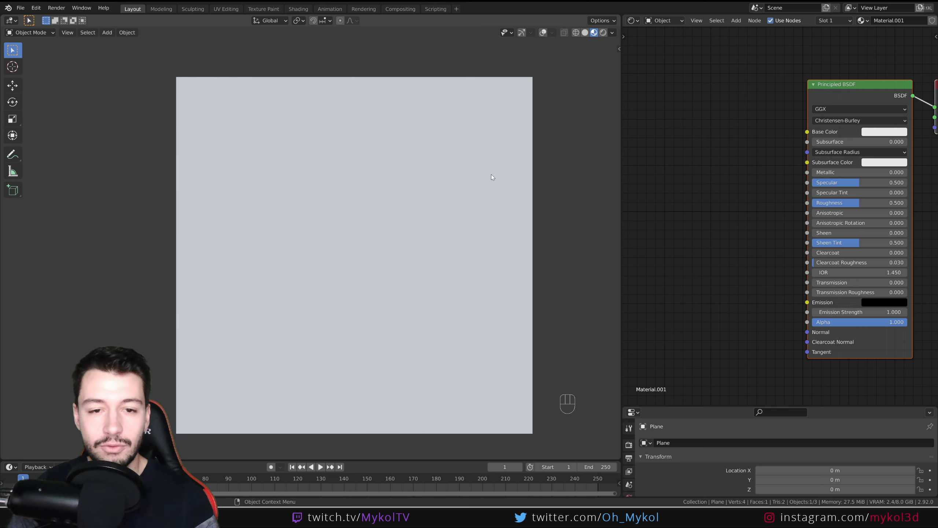
key(shift+a)
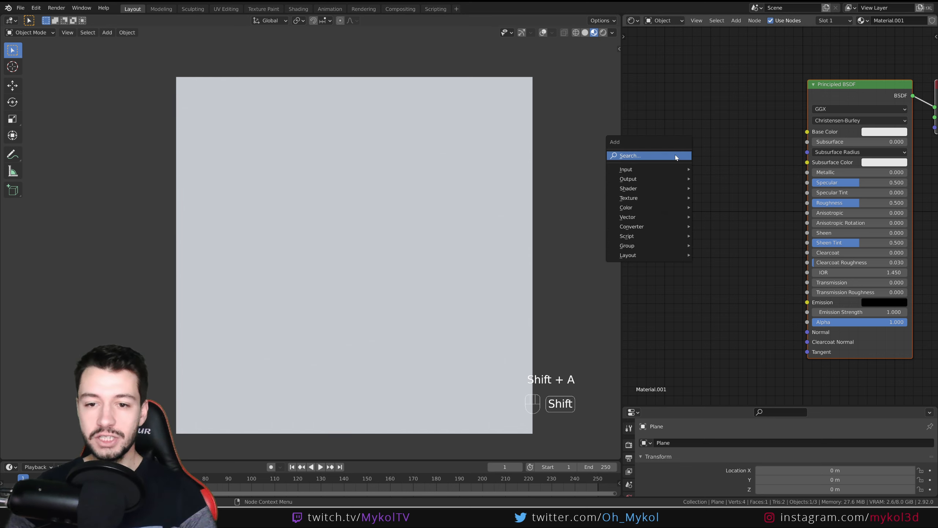
mouse_move(661, 197)
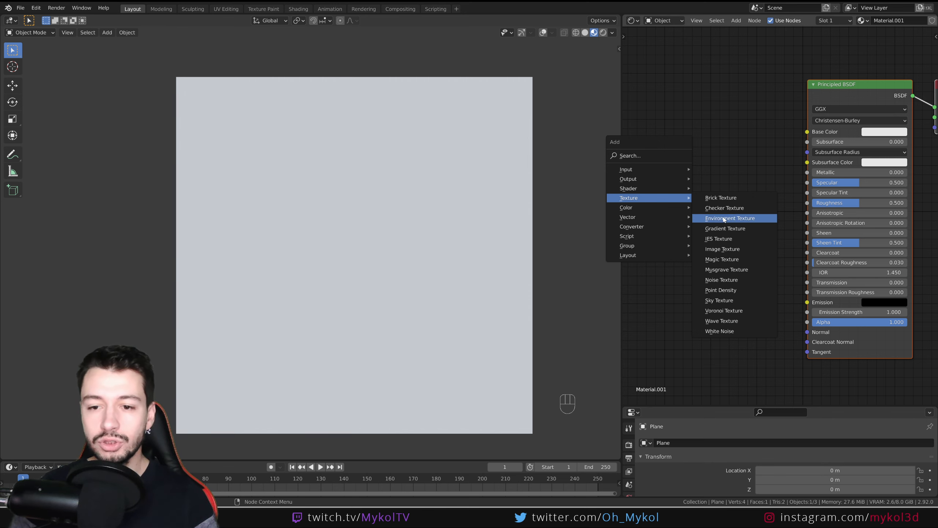
click(720, 199)
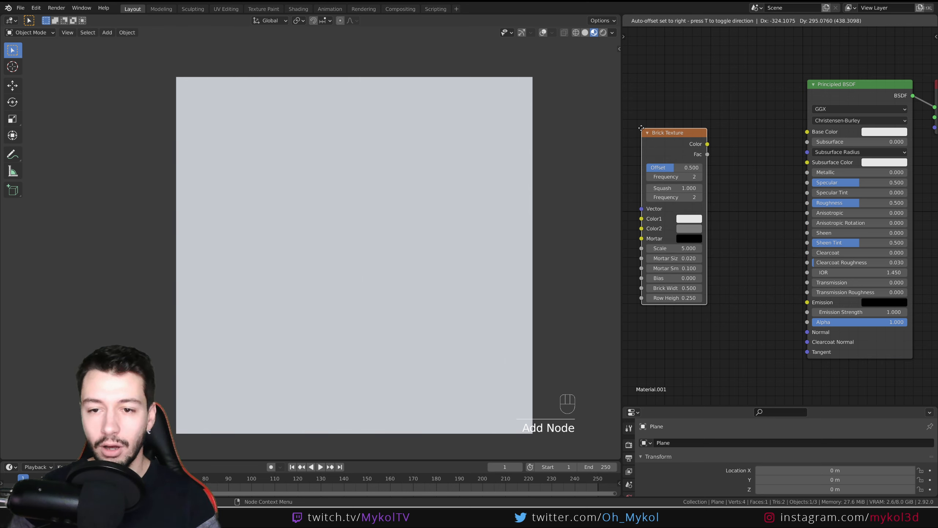
click(654, 125)
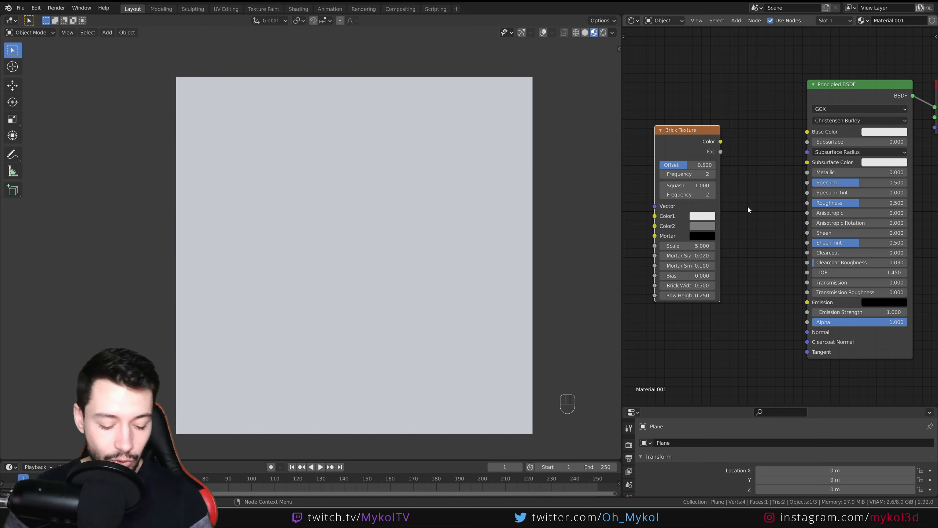
- Add a Checker Texture node below the Brick Texture node and delete it again
key(shift+a)
click(797, 216)
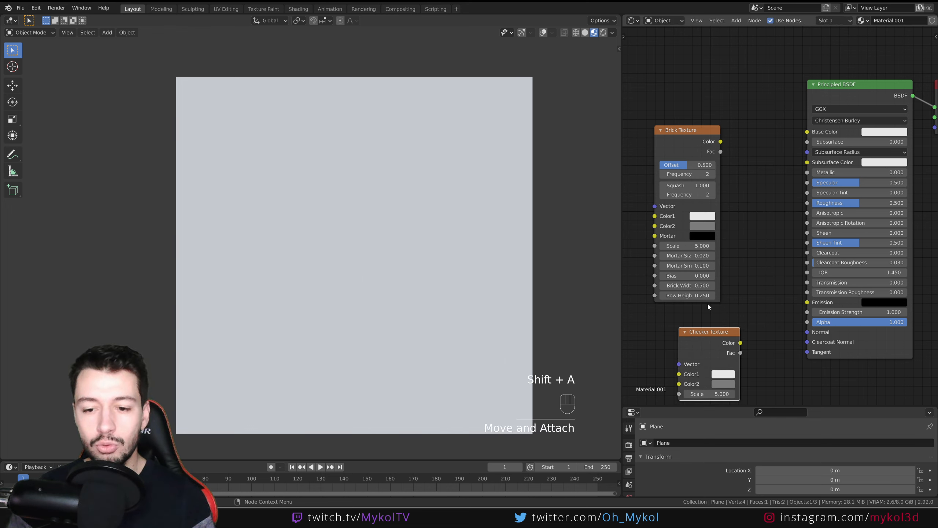
click(713, 339)
key(Delete)
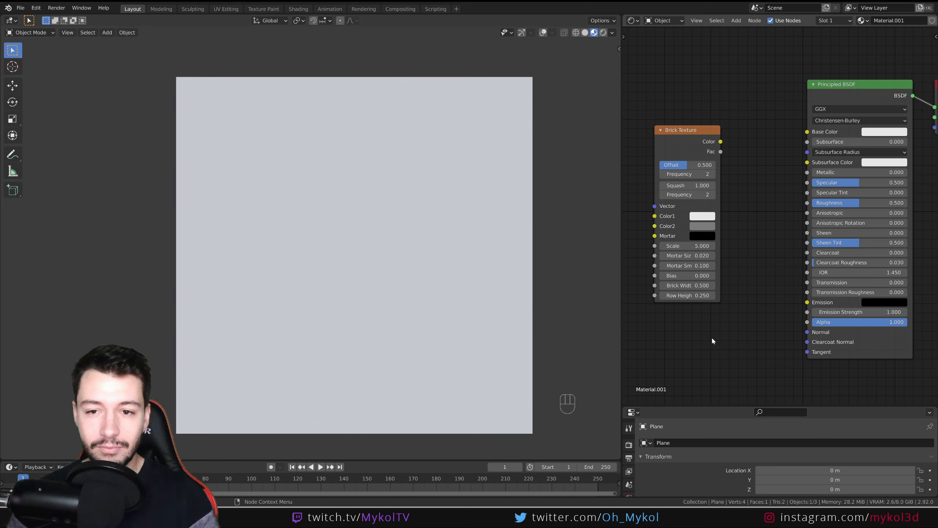
- Move the Brick Texture node slightly higher, level with the upper part of the Principled BSDF
drag(678, 135, 723, 103)
click(720, 90)
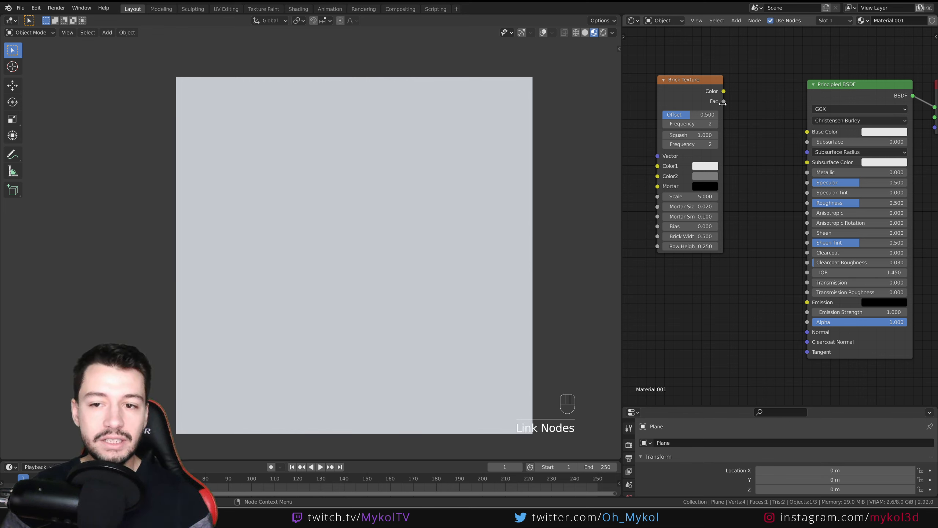
click(723, 104)
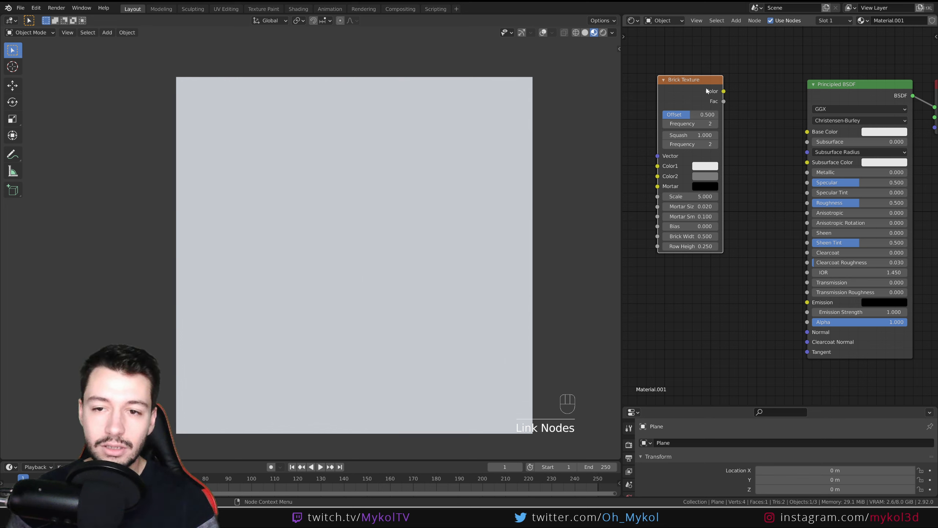
drag(707, 91, 758, 100)
click(735, 116)
drag(630, 157, 661, 301)
drag(657, 181, 629, 170)
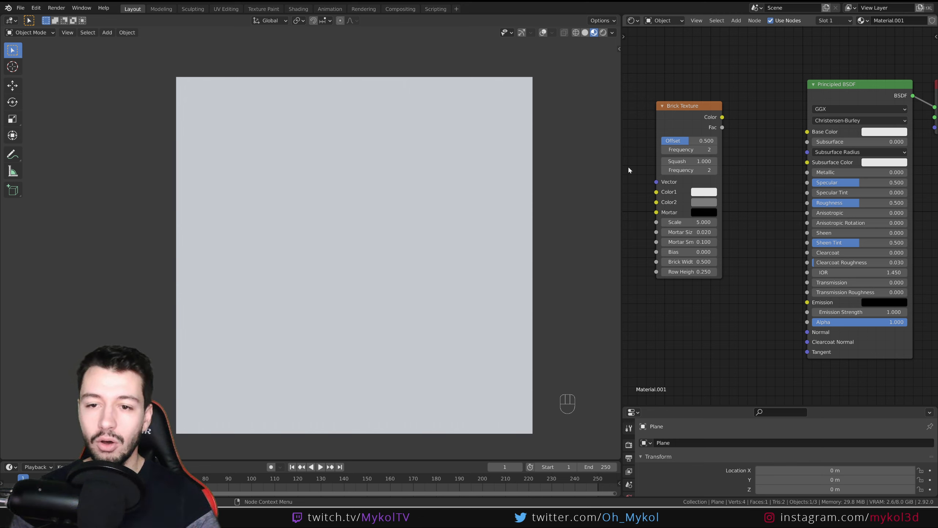
- Connect the Brick Texture's Color output to the Principled BSDF's Base Color input
scroll(627, 165, up, 1)
drag(675, 171, 649, 147)
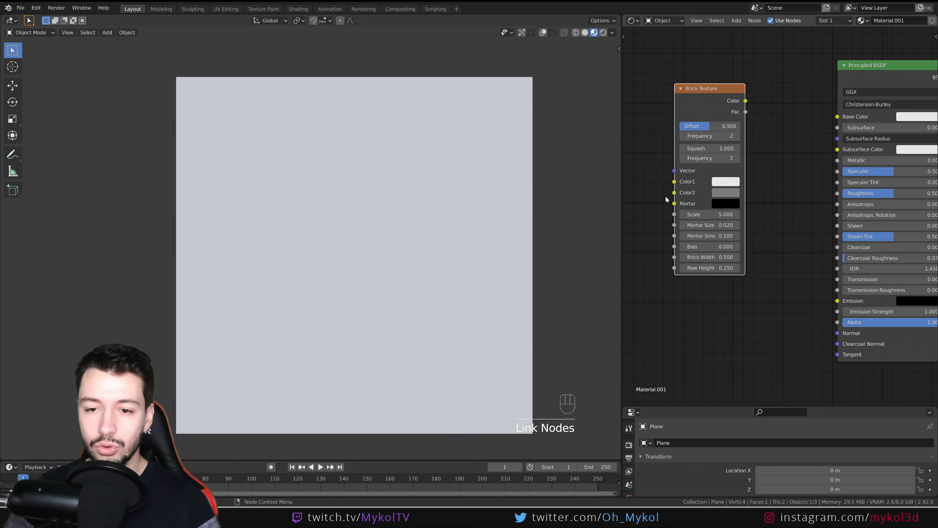
middle_drag(664, 201, 659, 187)
drag(657, 163, 675, 291)
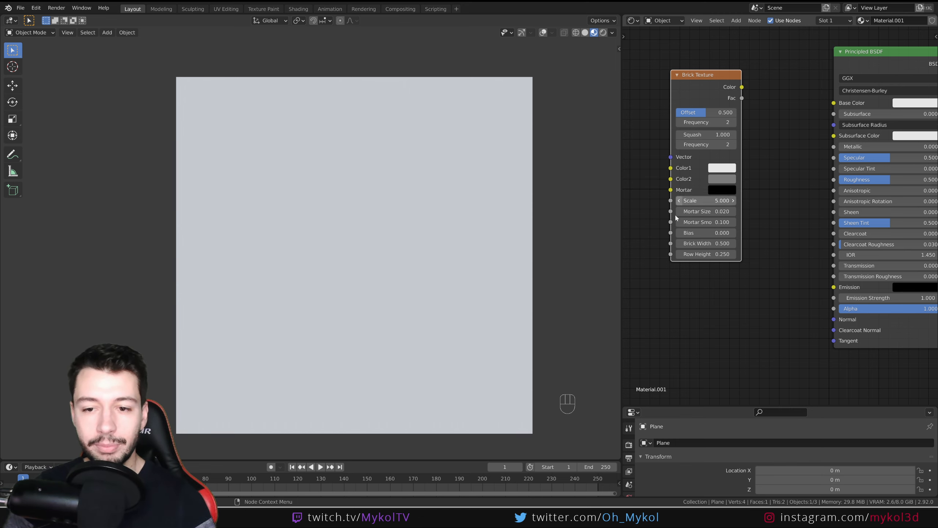
key(Home)
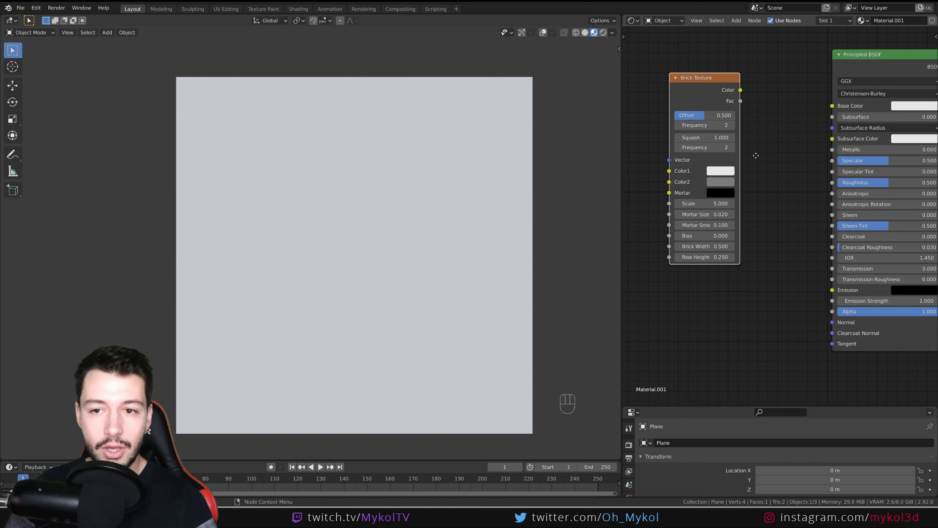
drag(725, 132, 816, 147)
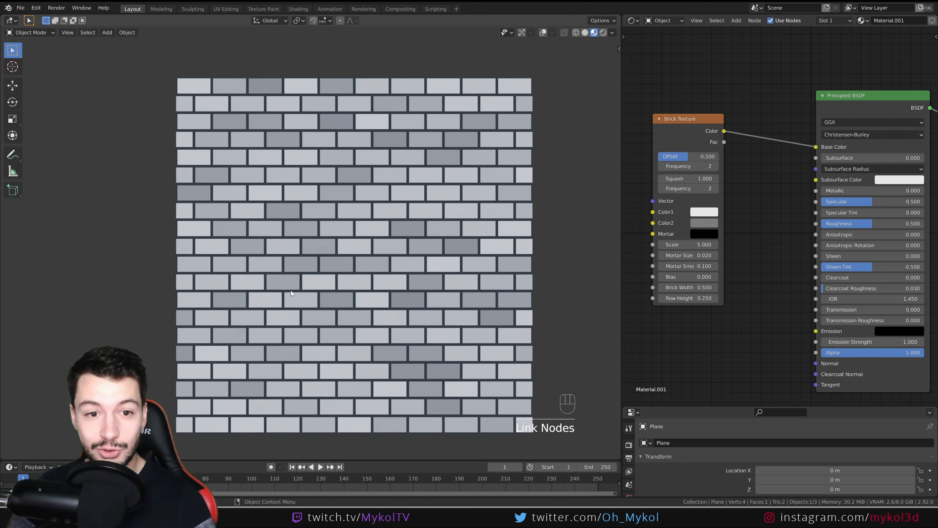
- Examine the brick pattern on the plane, both close up and as a whole
scroll(359, 332, up, 3)
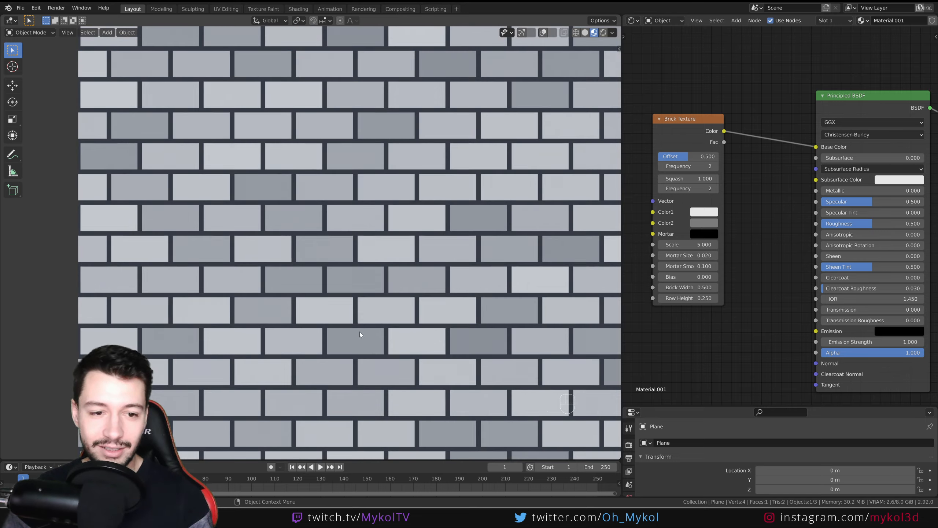
shift+middle_drag(450, 354, 323, 288)
scroll(323, 290, down, 5)
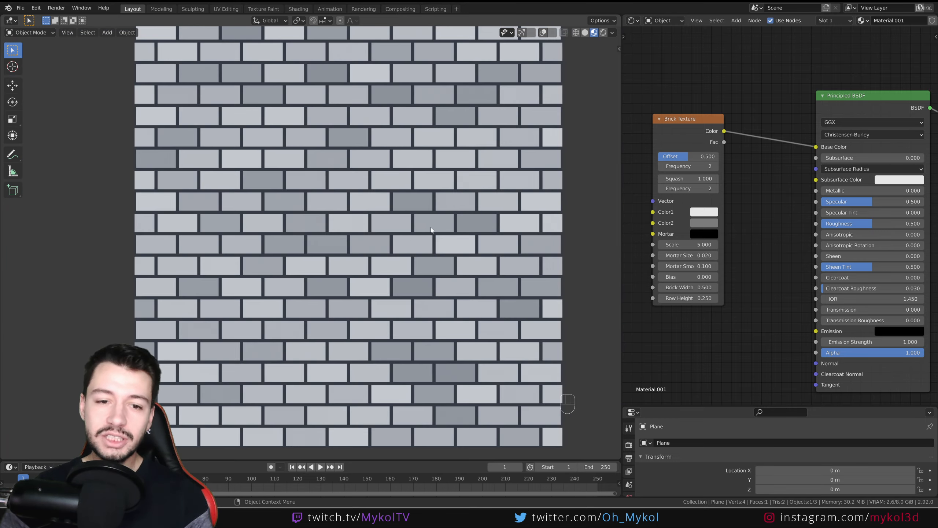
shift+middle_drag(429, 216, 436, 226)
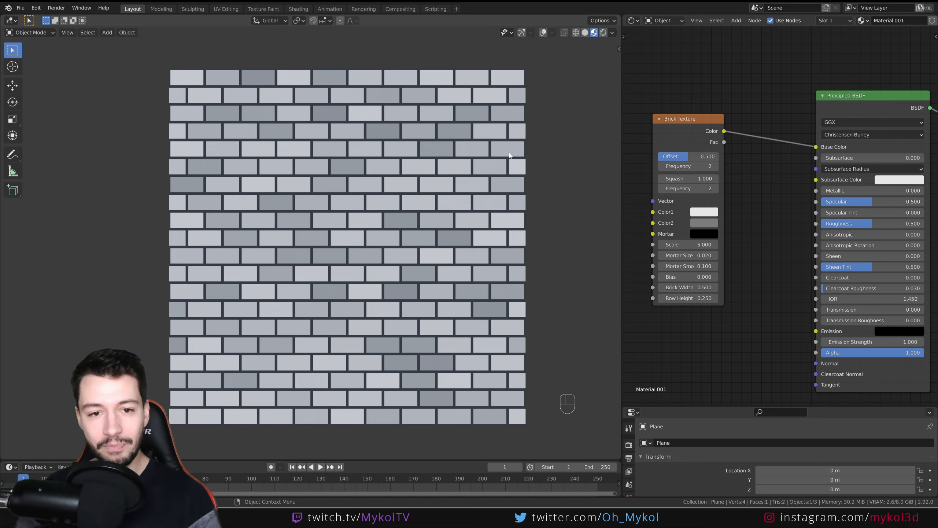
- Turn on the viewport gizmos and overlays so that annotation strokes over the upper brick rows are displayed
scroll(371, 181, up, 6)
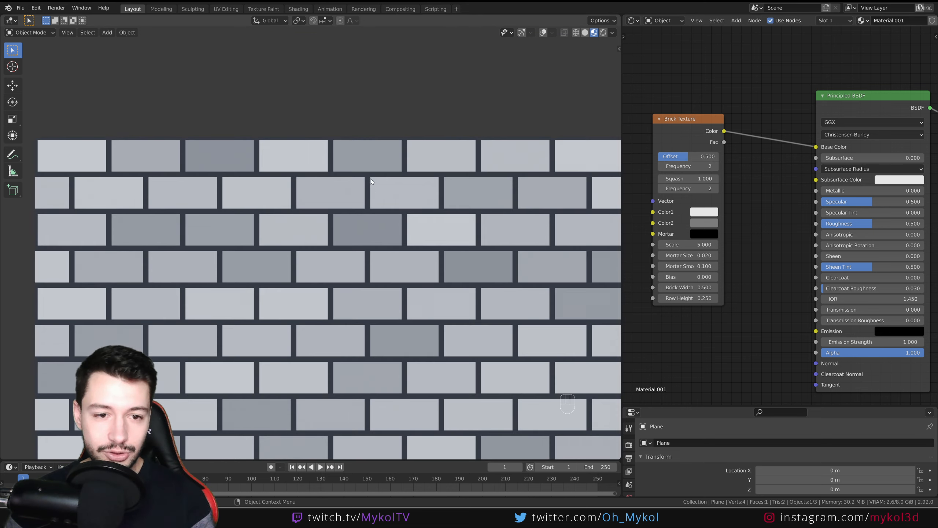
shift+middle_drag(391, 160, 367, 185)
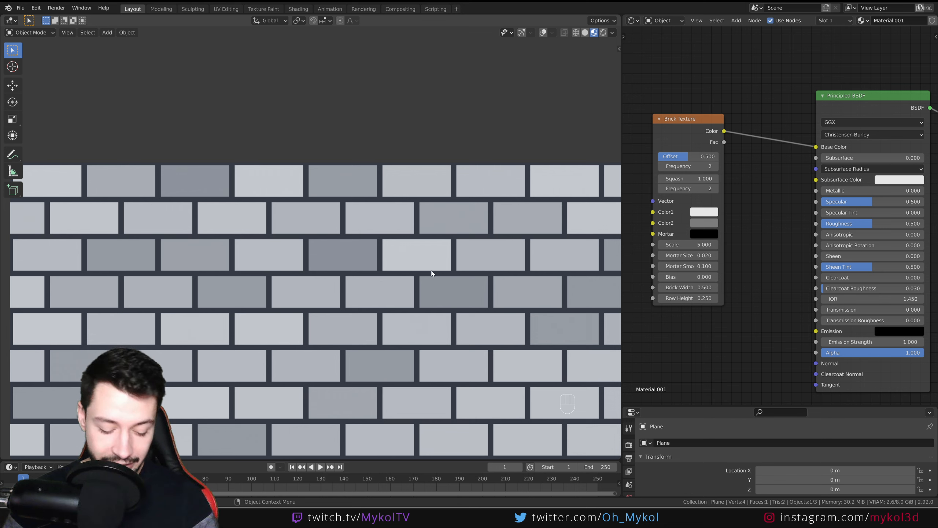
key(d)
key(d)
key(d)
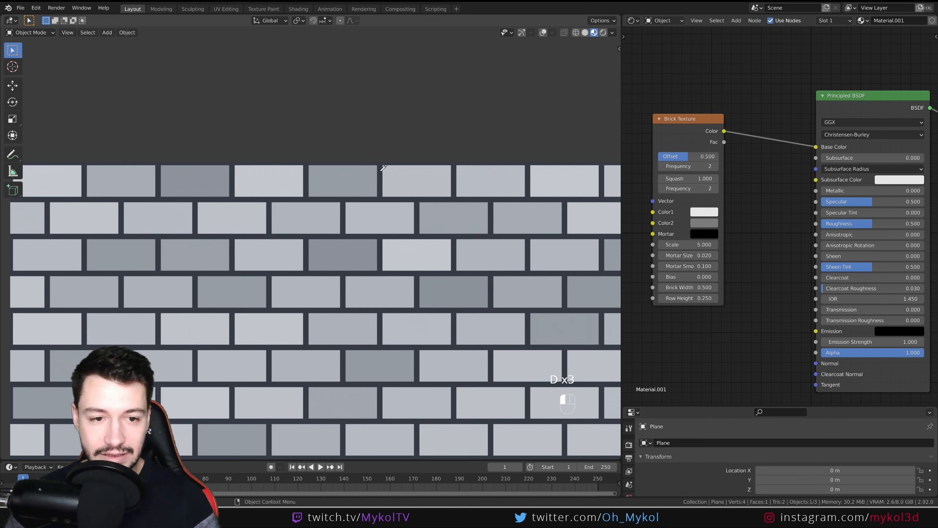
mouse_move(381, 187)
mouse_down()
mouse_move(380, 197)
mouse_move(419, 200)
mouse_move(420, 232)
mouse_up()
click(522, 32)
click(544, 32)
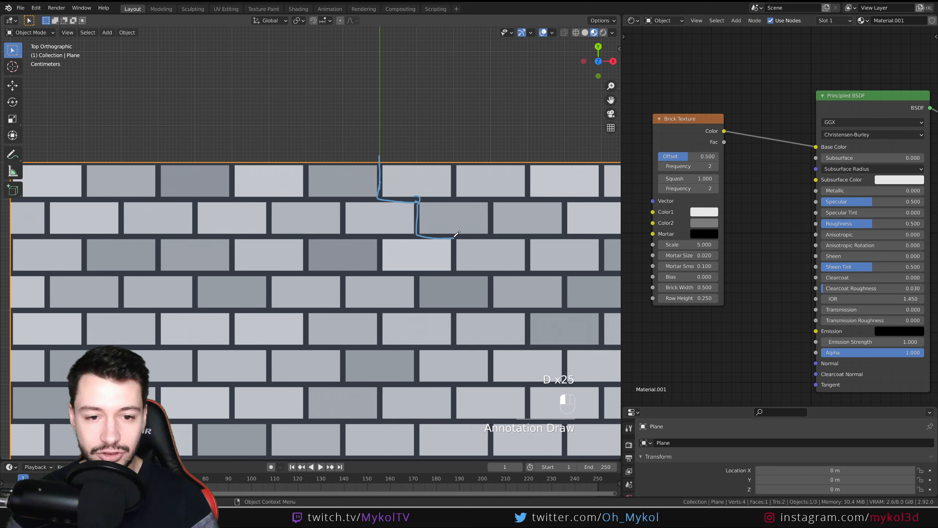
- Trace the stepped mortar joints of the upper three brick rows with annotation strokes, and undo the strokes
drag(457, 238, 455, 266)
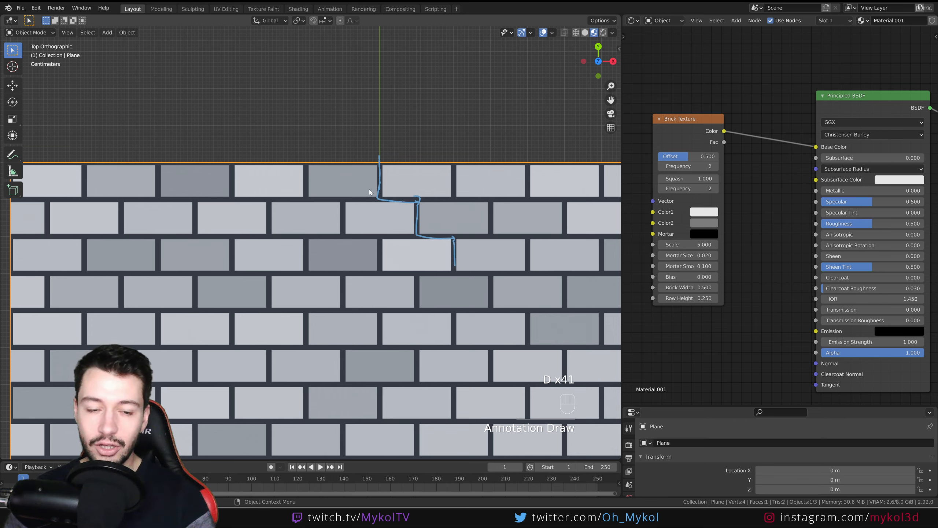
key(ctrl+z)
key(ctrl+z)
key(ctrl+z)
key(ctrl+z)
key(ctrl+z)
key(ctrl+z)
key(ctrl+z)
key(ctrl+z)
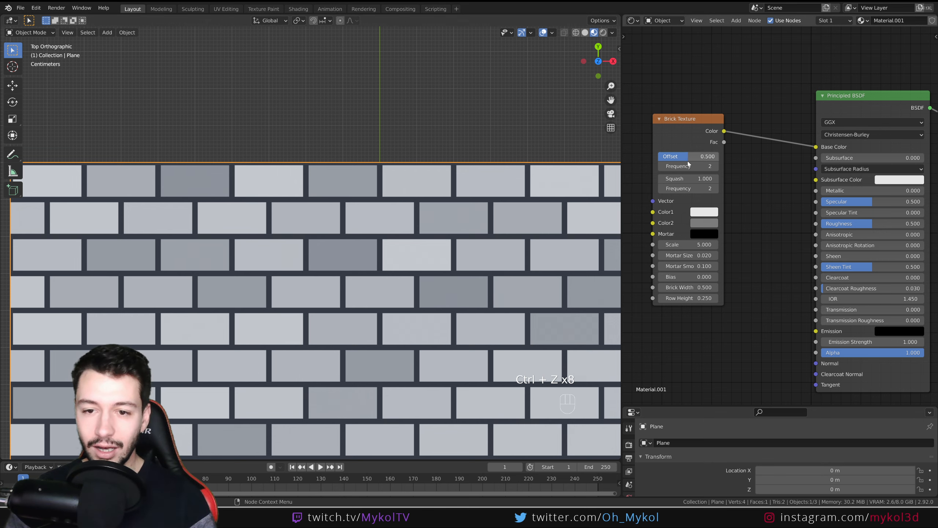
- Examine how alternate brick rows are offset, across the whole plane and close up along its upper edge
scroll(692, 164, down, 2)
scroll(386, 194, down, 7)
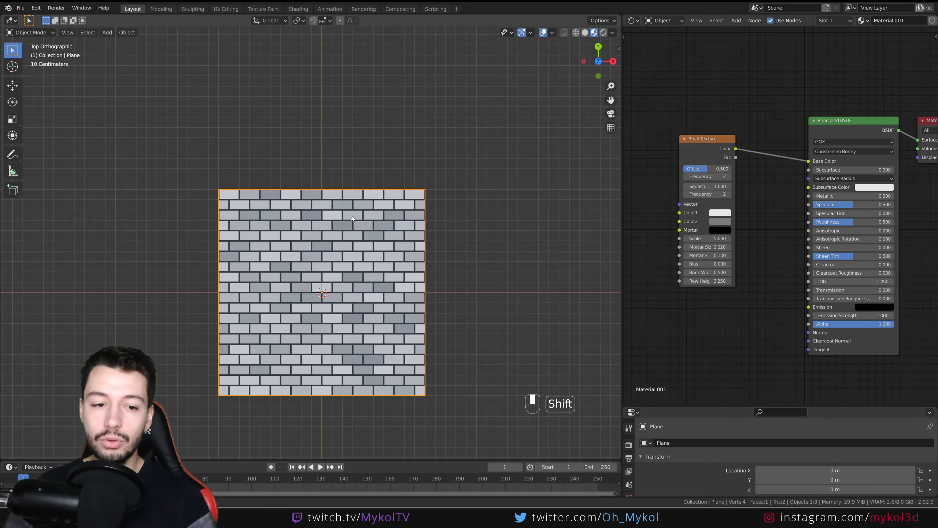
scroll(339, 228, up, 1)
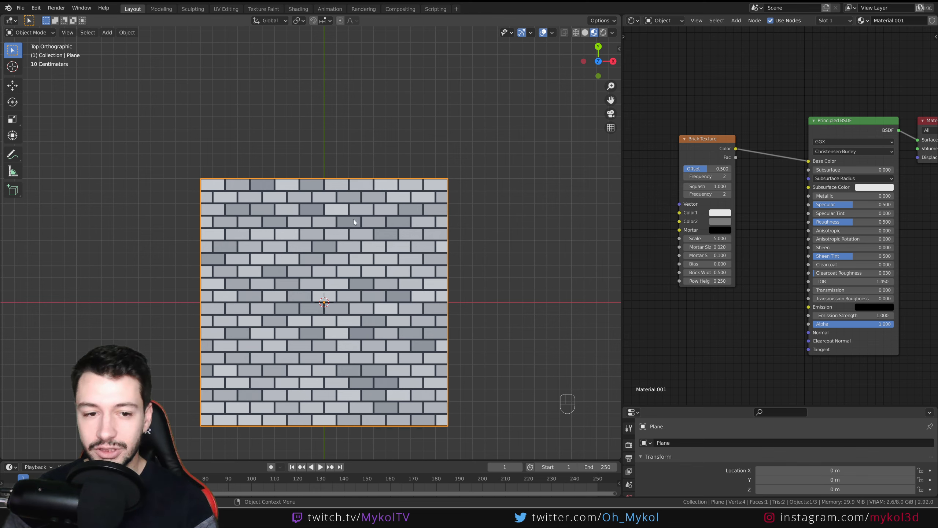
scroll(243, 182, up, 1)
shift+middle_drag(262, 166, 269, 221)
scroll(264, 215, up, 1)
scroll(311, 243, up, 4)
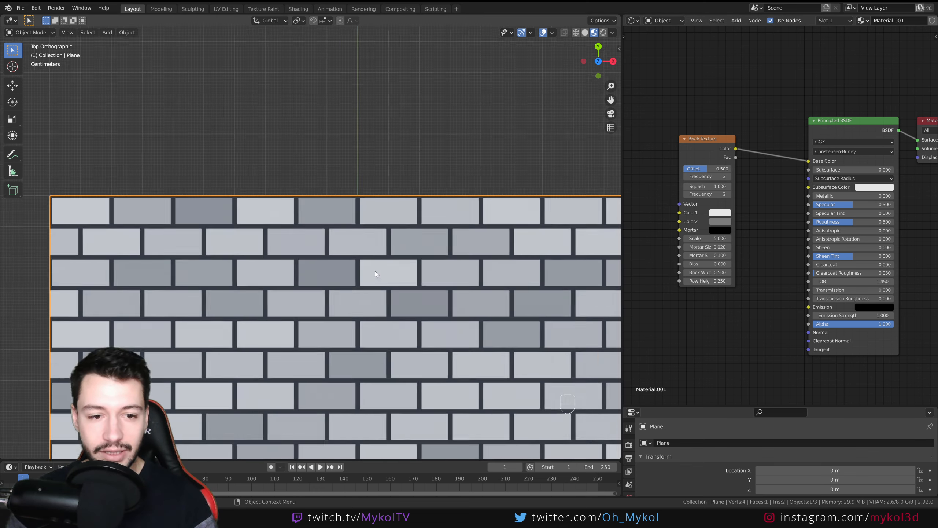
shift+middle_drag(311, 243, 301, 234)
scroll(302, 234, down, 2)
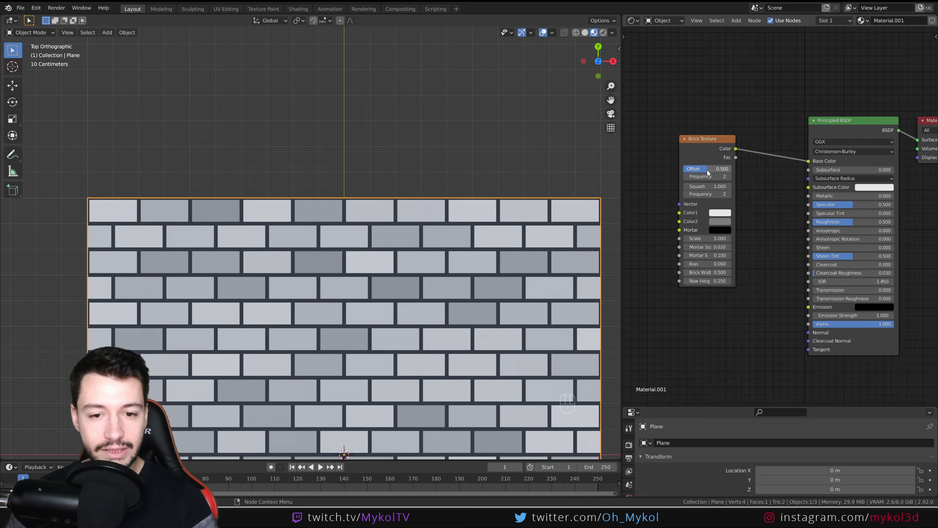
scroll(432, 224, up, 1)
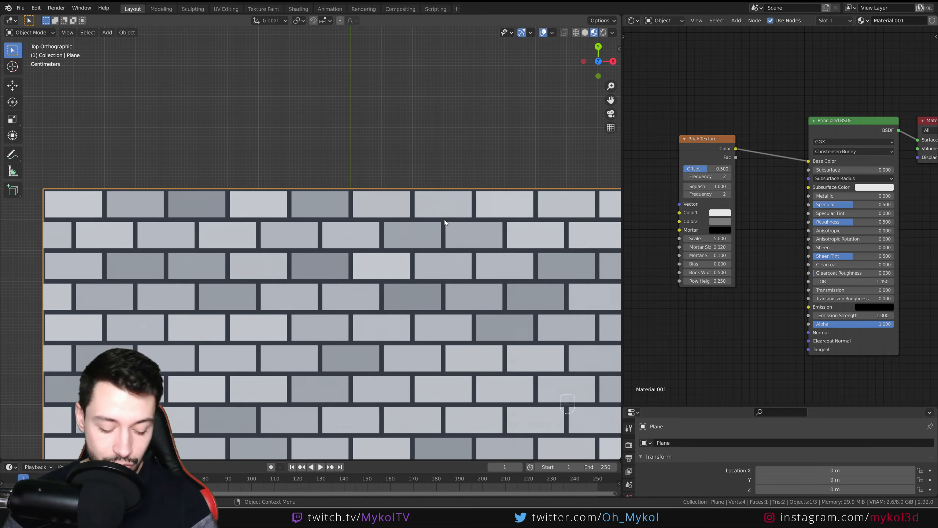
- Mark with annotation strokes how a second-row joint meets the middle of the brick above, and undo the strokes
mouse_move(443, 245)
mouse_down()
mouse_move(443, 219)
mouse_move(474, 221)
mouse_move(443, 215)
mouse_up()
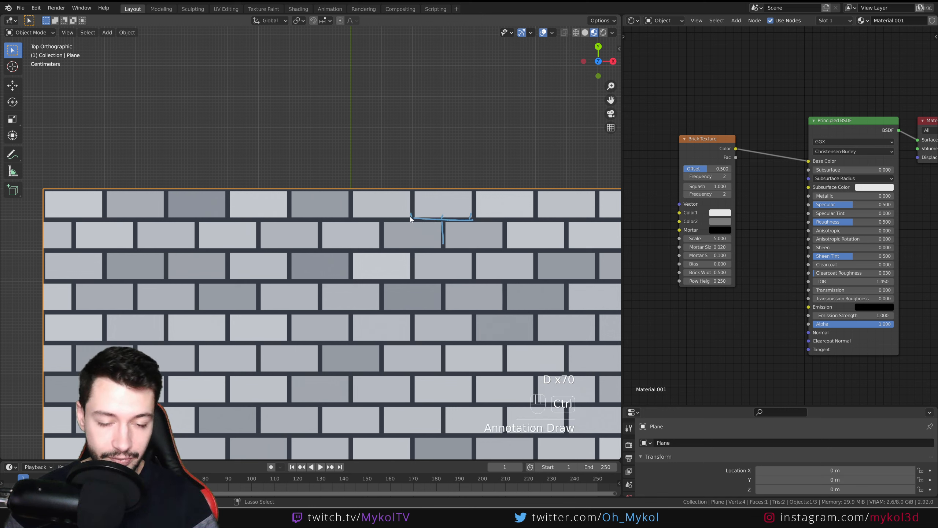
key(ctrl+z)
key(ctrl+z)
key(ctrl+z)
key(ctrl+z)
key(ctrl+z)
key(ctrl+z)
key(ctrl+z)
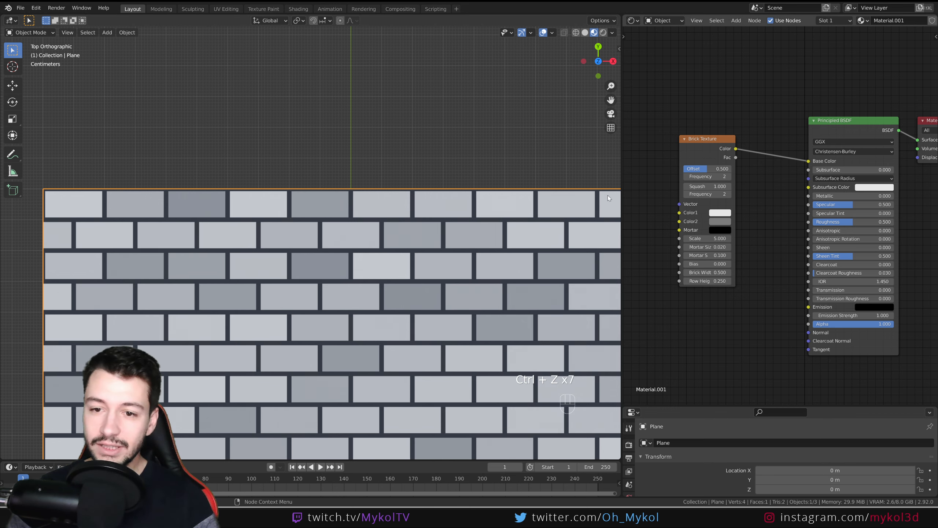
- Try brick Offset values of 0 and 1 and an offset Frequency of 3, and restore Offset 0.5 and Frequency 2
shift+middle_drag(517, 236, 491, 174)
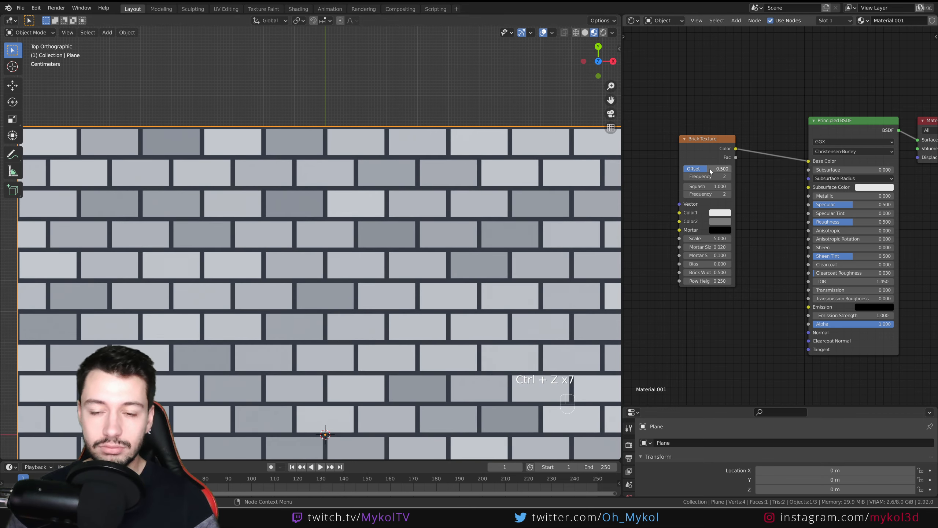
drag(710, 171, 685, 171)
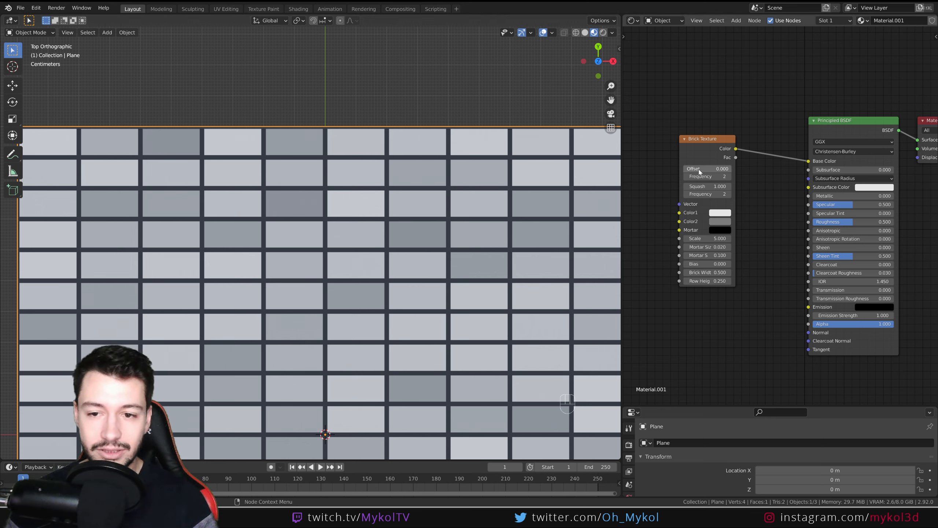
drag(695, 168, 738, 168)
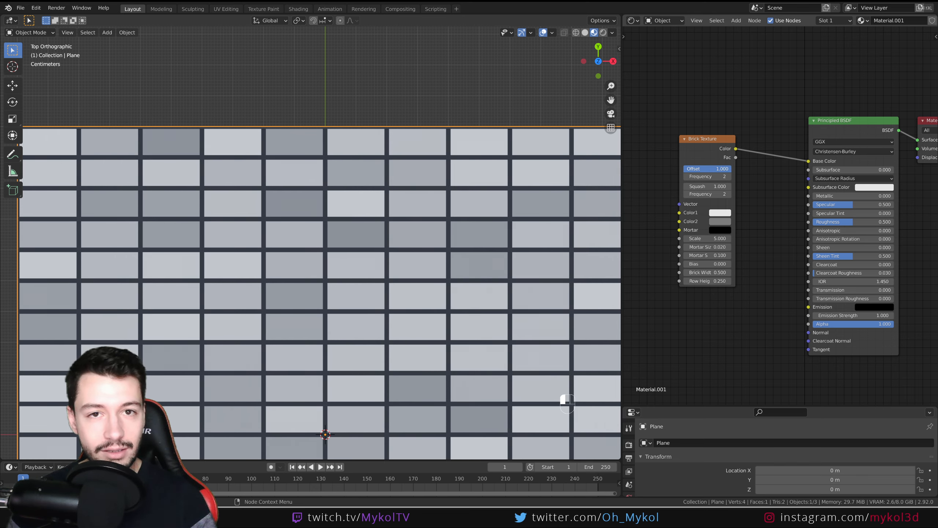
click(722, 169)
text(.5)
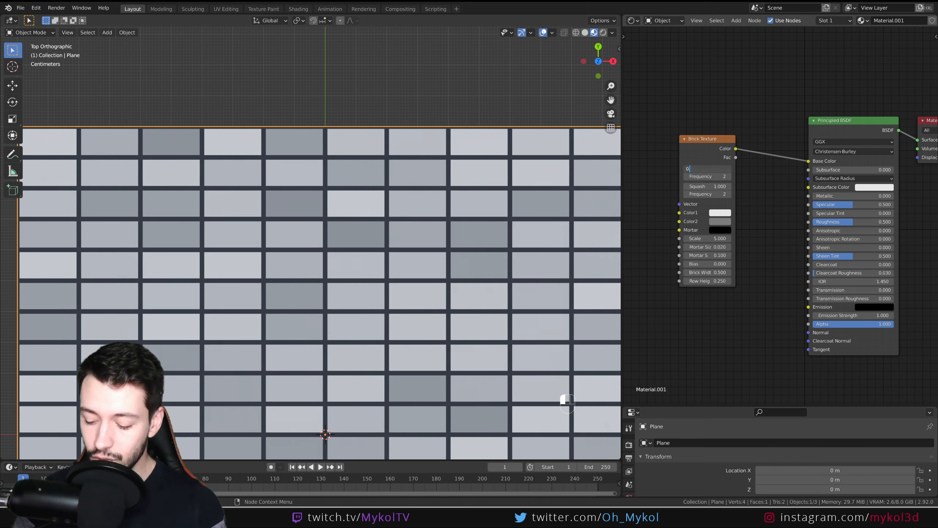
key(Return)
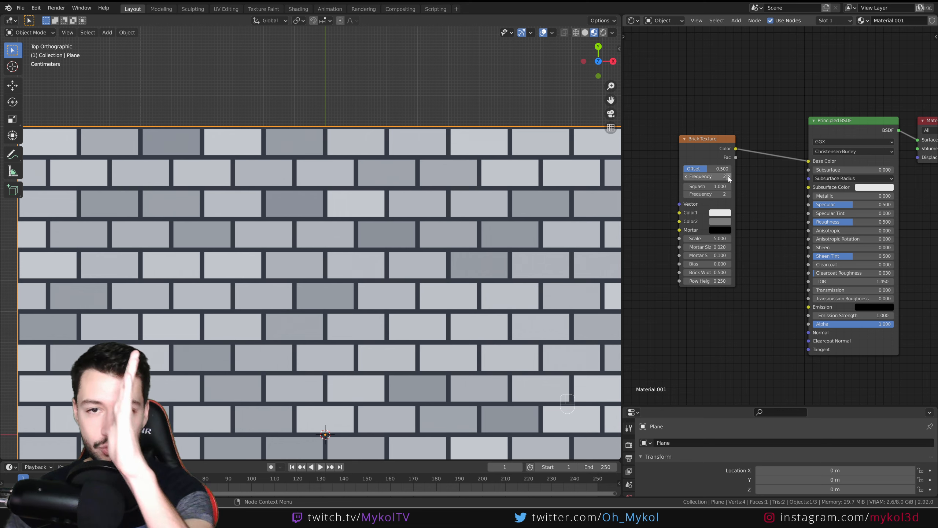
click(728, 177)
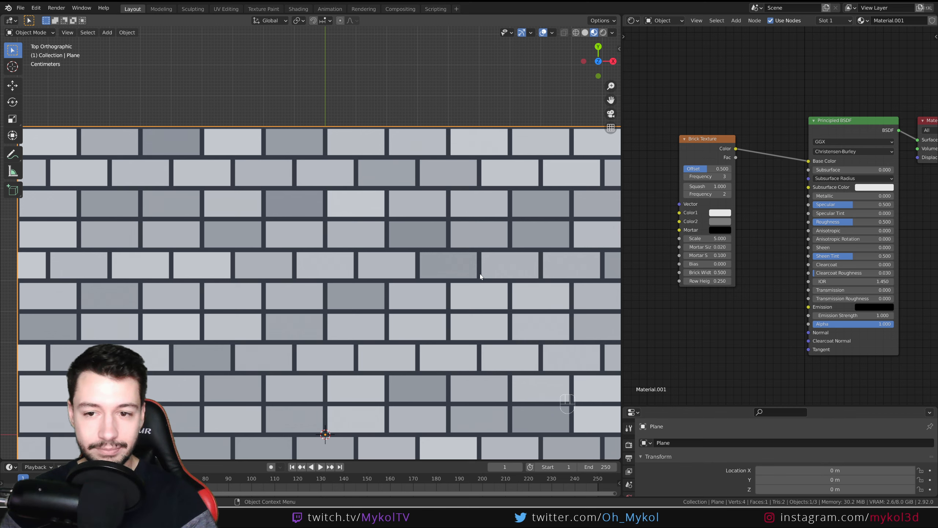
click(686, 177)
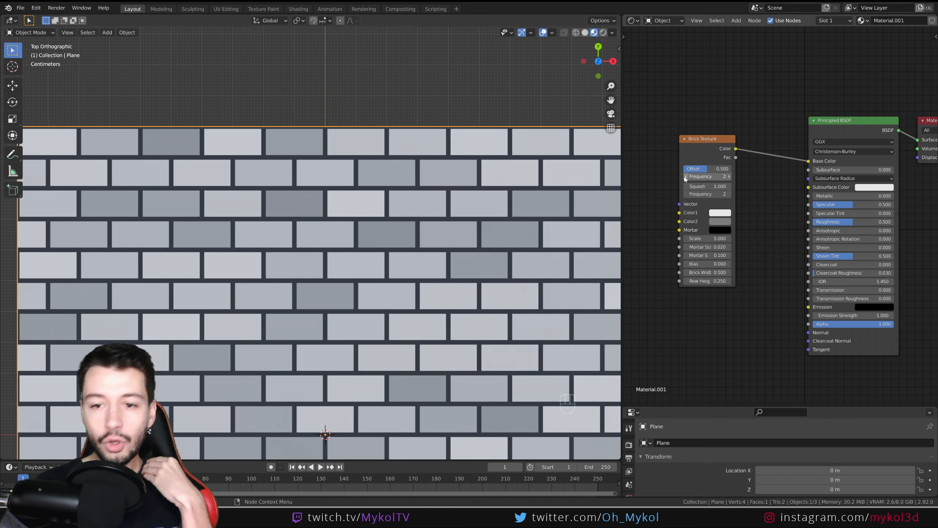
- Switch the viewport to perspective and hide its gizmos and overlays
scroll(407, 276, down, 3)
key(KP_5)
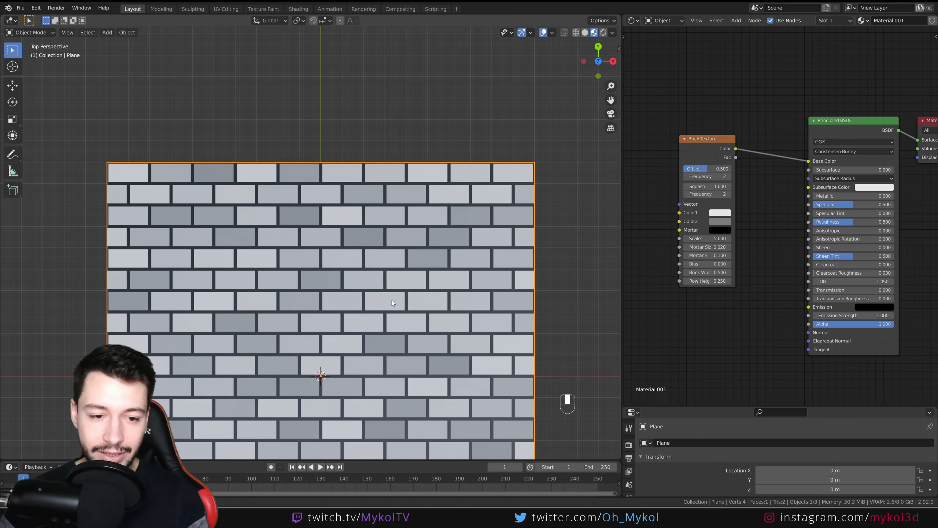
shift+middle_drag(392, 315, 425, 210)
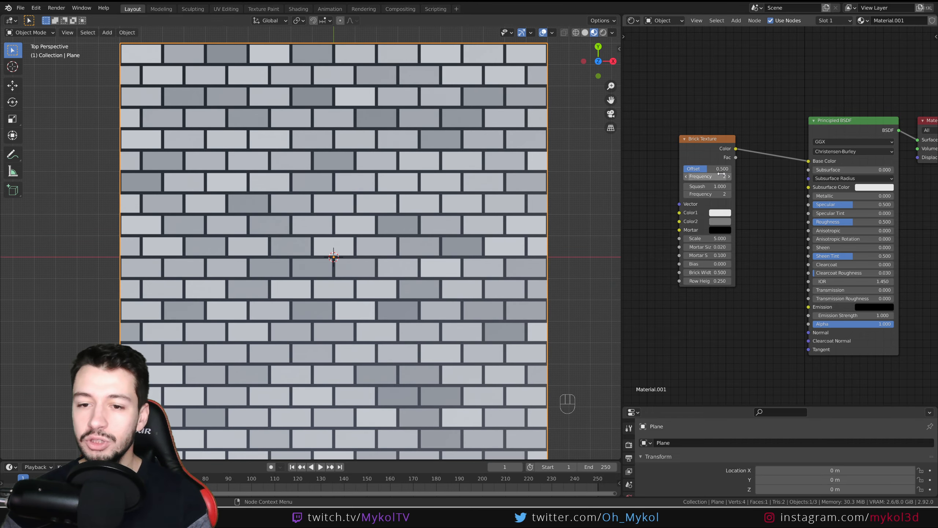
click(522, 33)
click(543, 32)
shift+middle_drag(461, 158, 536, 178)
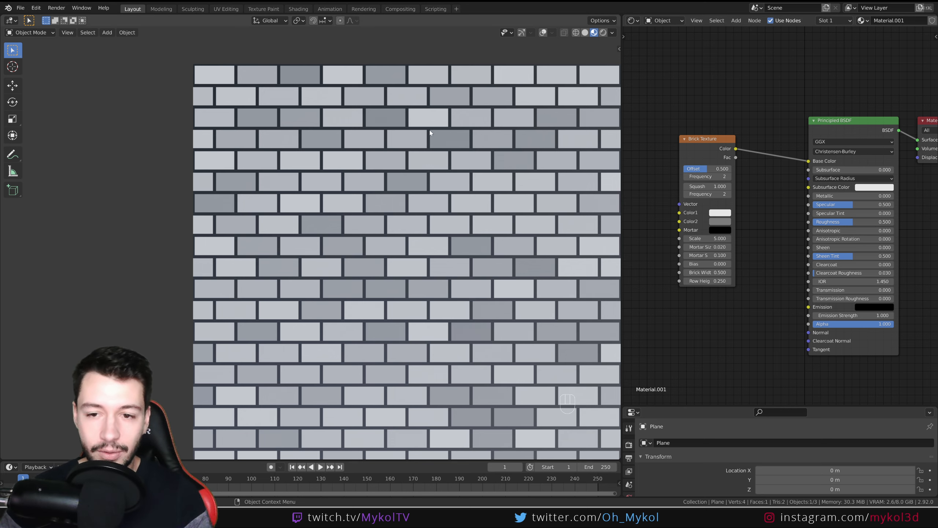
- Set the brick Squash to 3.1 and try squash Frequency values of 3 and 4
scroll(430, 133, up, 1)
shift+middle_drag(486, 131, 381, 241)
drag(716, 186, 742, 187)
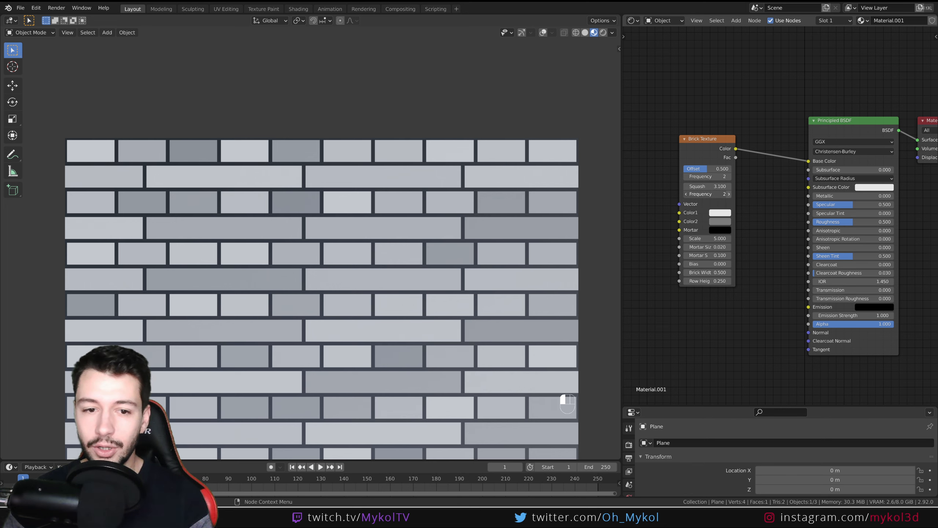
click(729, 194)
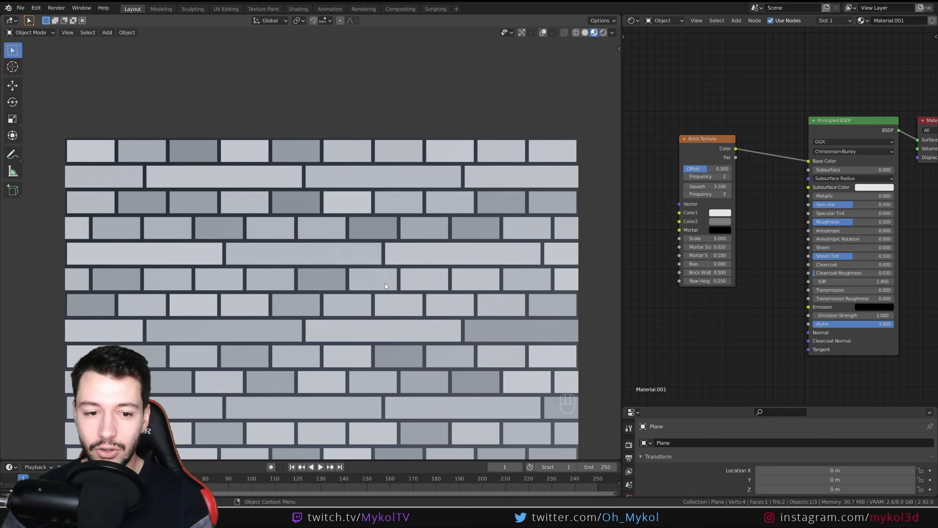
click(729, 194)
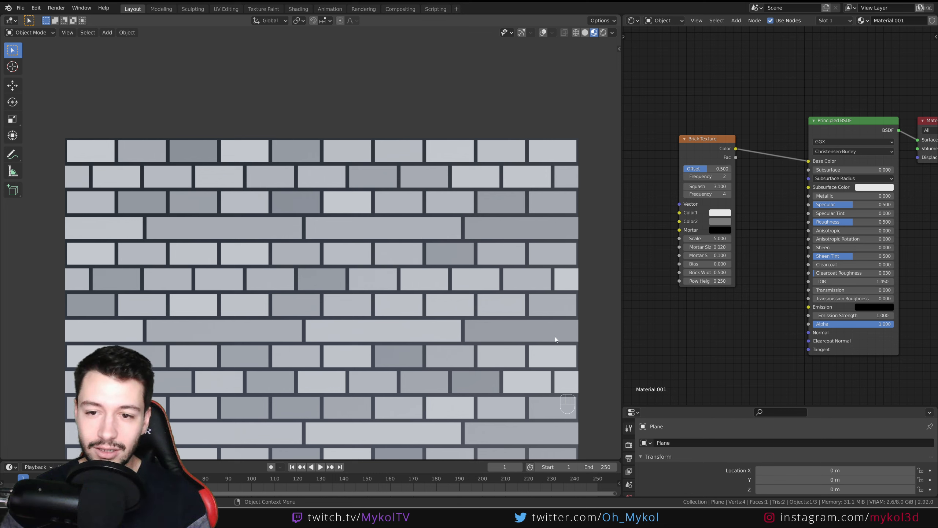
click(706, 194)
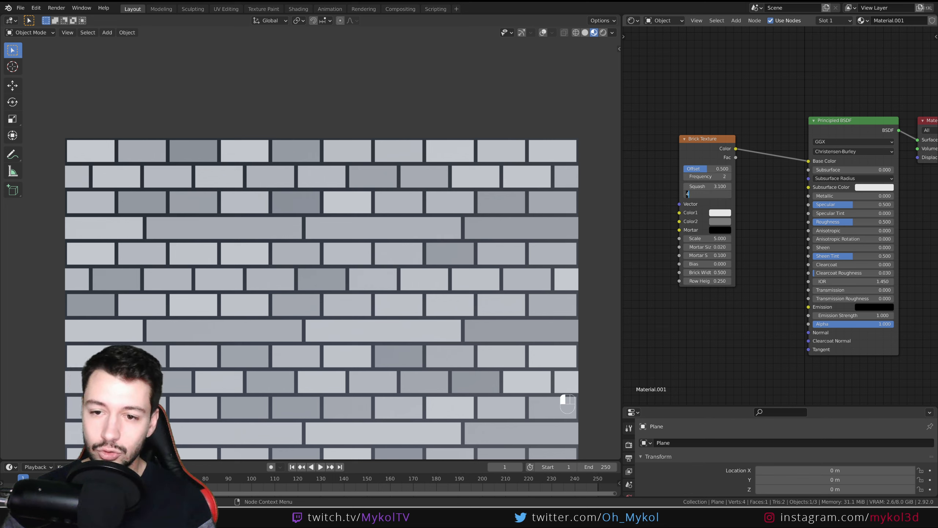
- Reduce the brick Squash to 0, and restore Squash to 1 and its Frequency to 2
click(707, 186)
drag(707, 186, 685, 187)
click(706, 186)
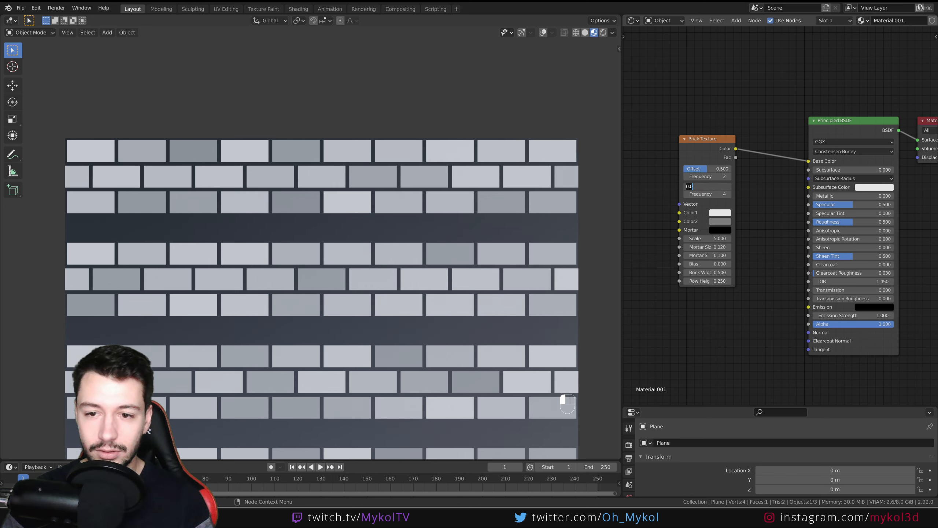
text(1)
key(Return)
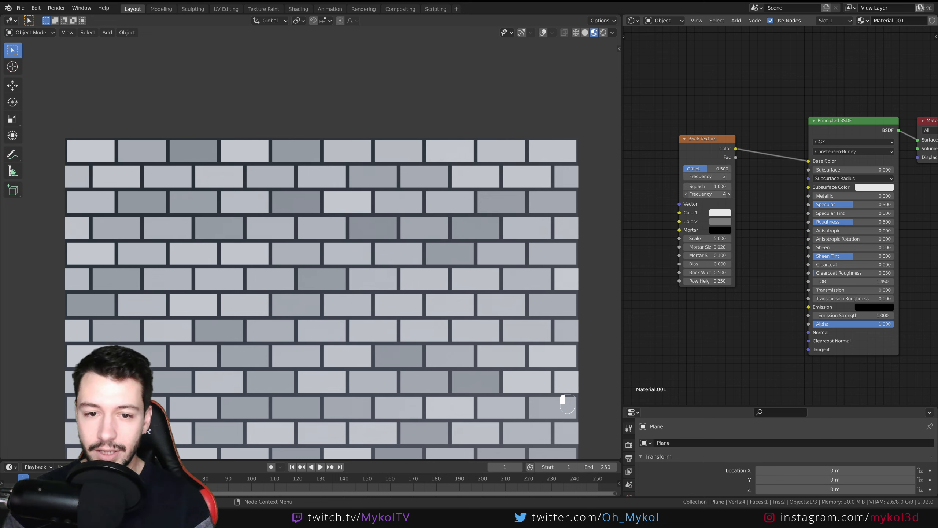
click(707, 194)
text(2)
key(Return)
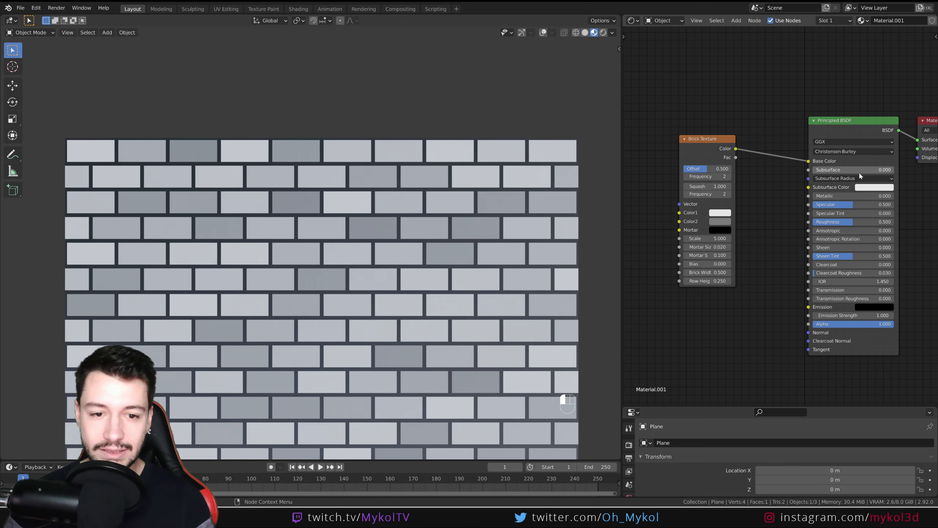
- Set the Brick Texture's Color1 to bright green and Color2 to dark blue
scroll(405, 262, down, 1)
shift+middle_drag(427, 275, 414, 221)
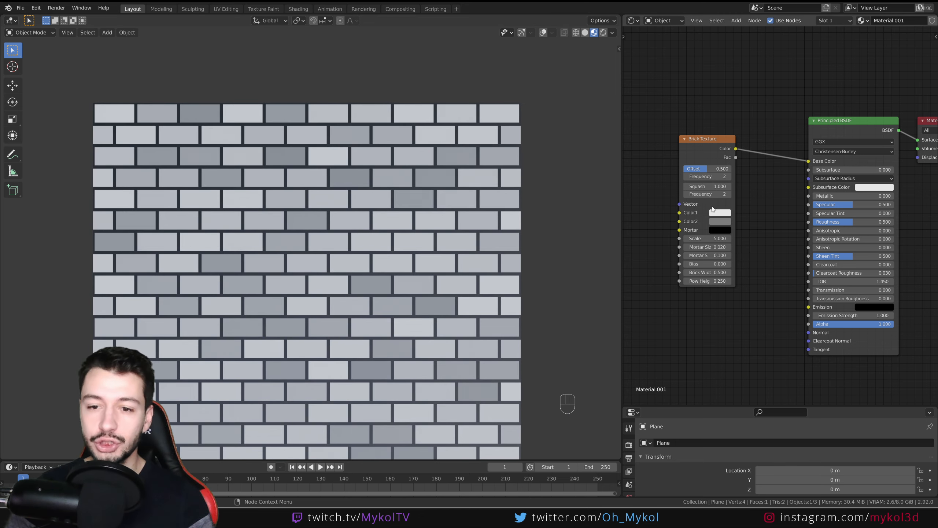
shift+middle_drag(335, 317, 352, 273)
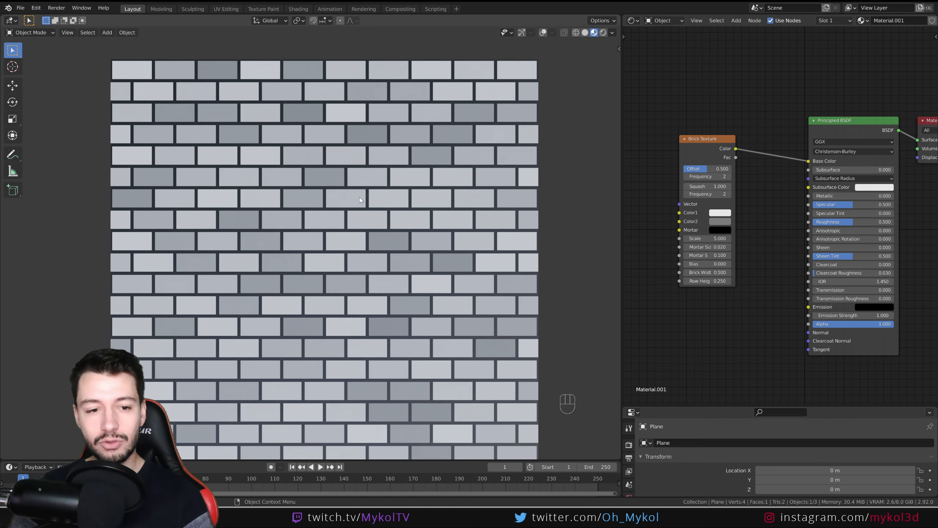
scroll(360, 200, up, 3)
scroll(361, 199, down, 3)
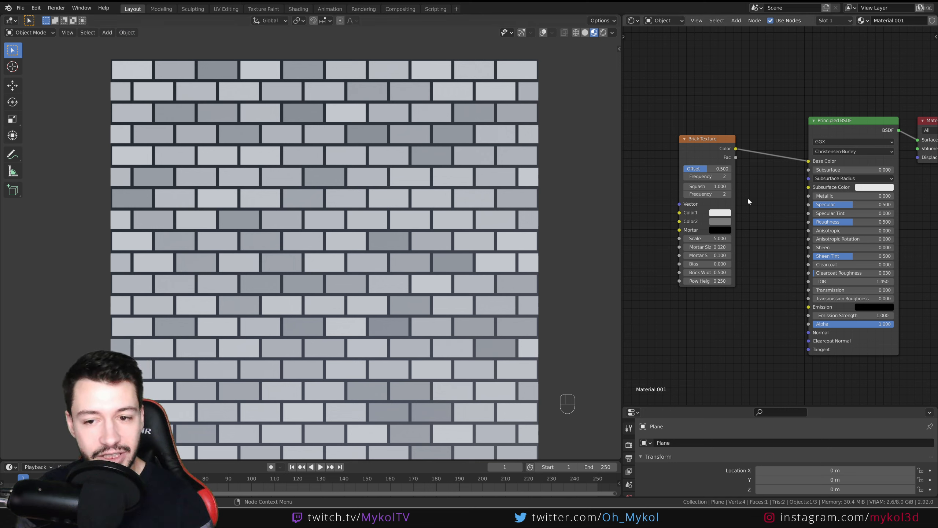
click(720, 214)
click(715, 119)
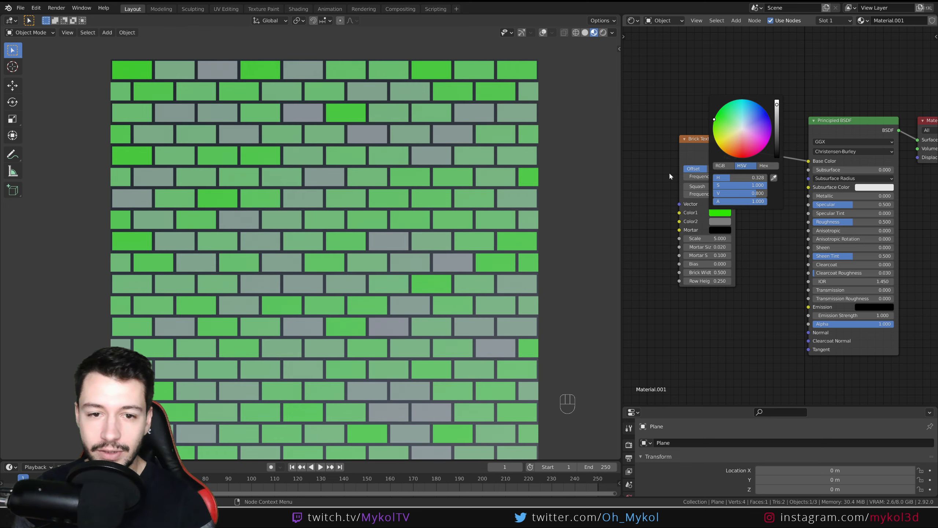
click(721, 222)
click(723, 163)
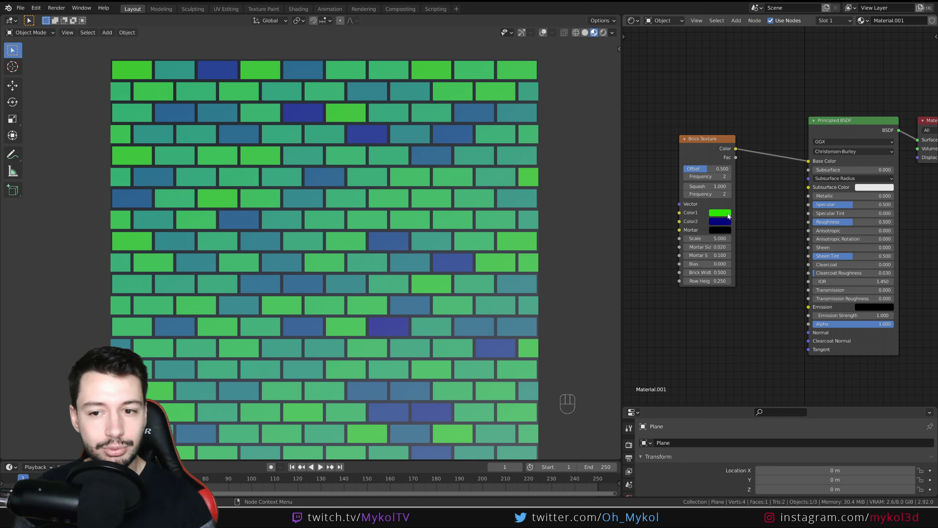
- Change the Brick Texture's Mortar color to white by setting its brightness value to 1
scroll(398, 210, up, 1)
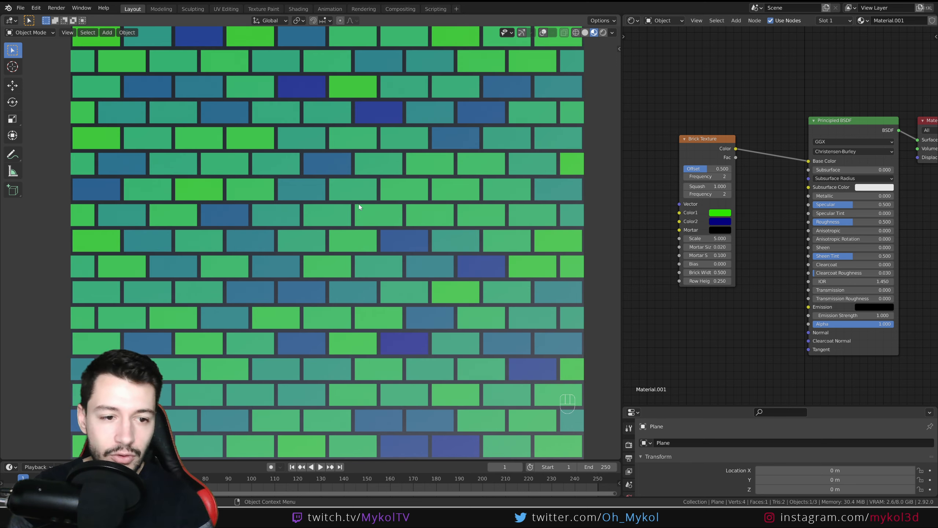
scroll(425, 303, down, 1)
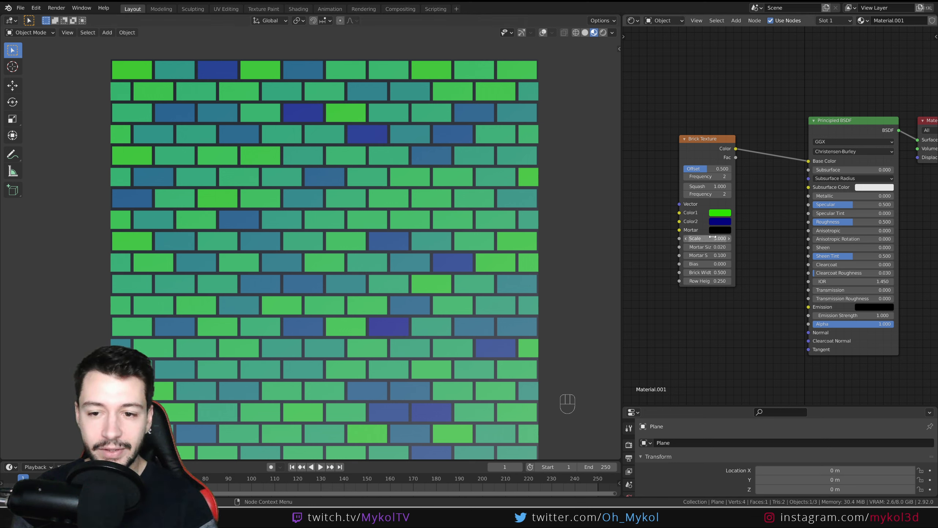
scroll(319, 237, up, 4)
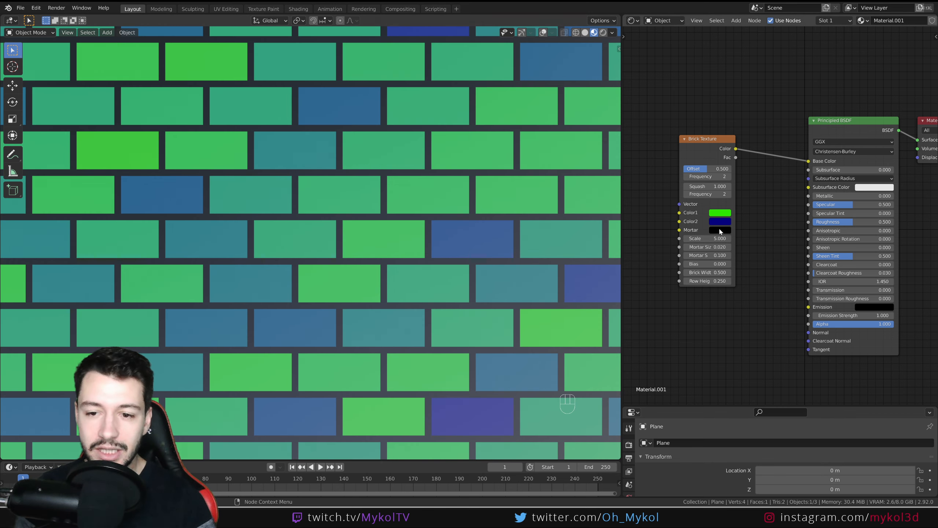
click(723, 232)
drag(778, 165, 777, 119)
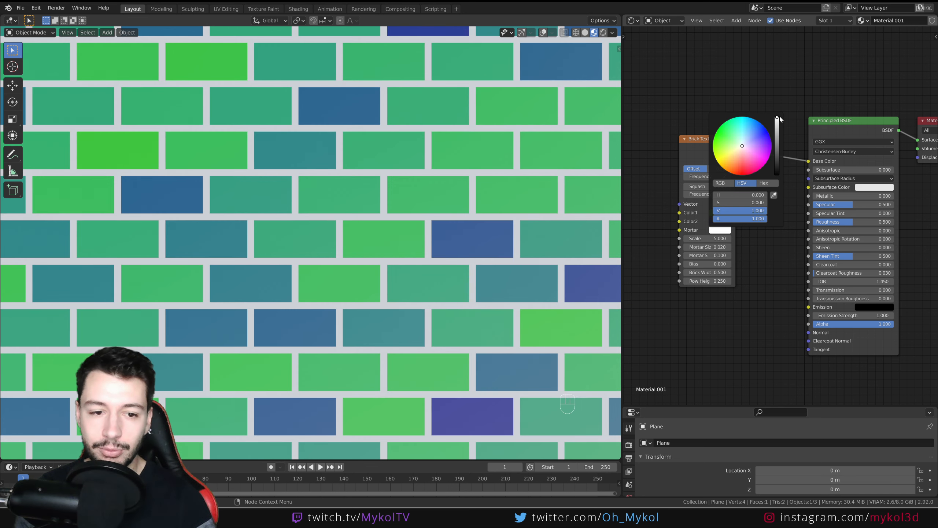
scroll(369, 214, down, 5)
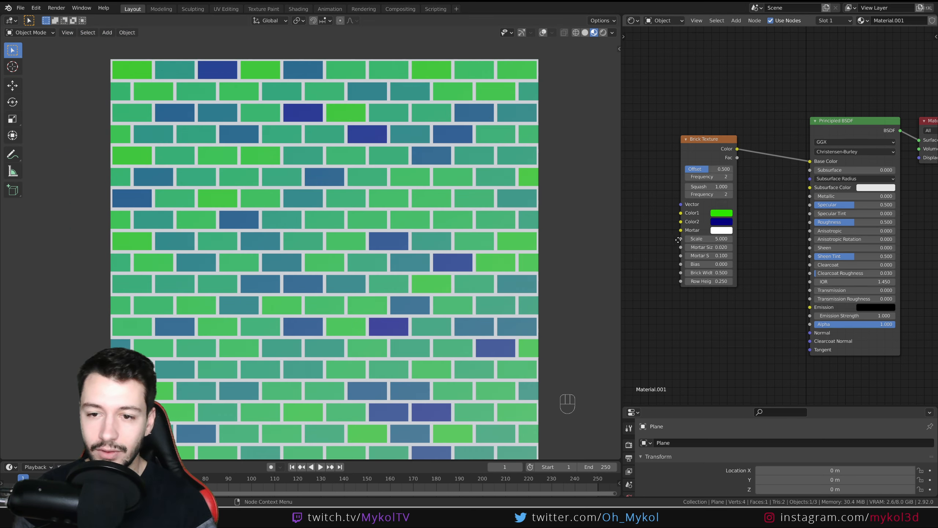
- Try Brick Texture Scale values of -0.7 and 4.5, and set the Scale back to 5
middle_drag(671, 237, 650, 177)
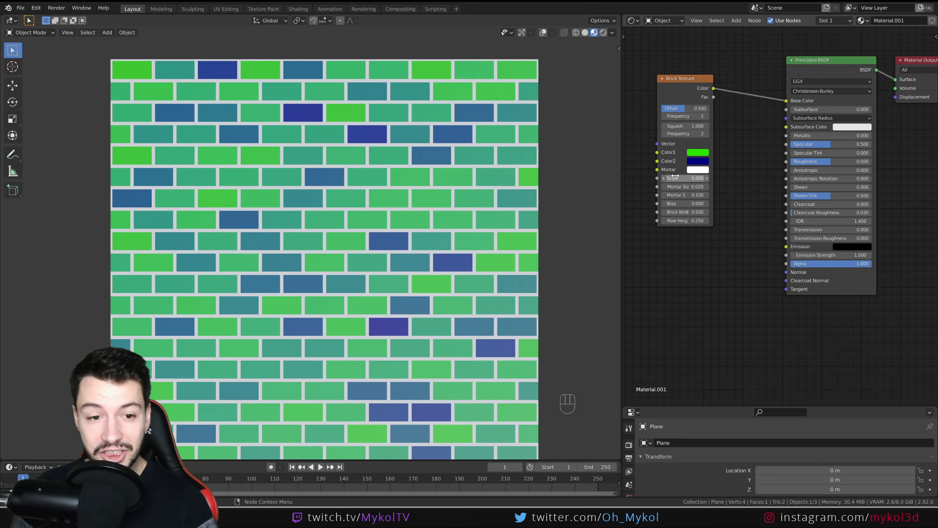
scroll(308, 244, up, 2)
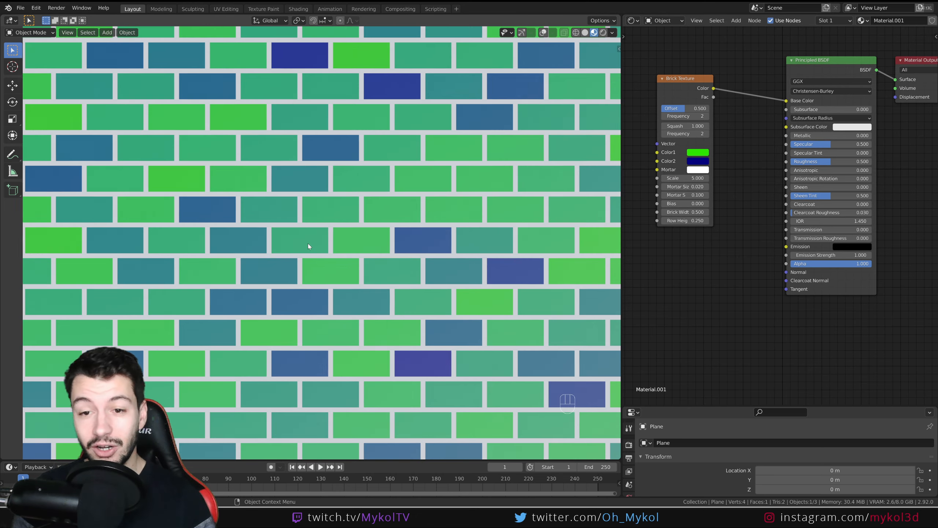
mouse_move(685, 177)
mouse_down()
mouse_move(735, 178)
mouse_move(650, 178)
mouse_move(685, 177)
mouse_up()
scroll(316, 234, down, 3)
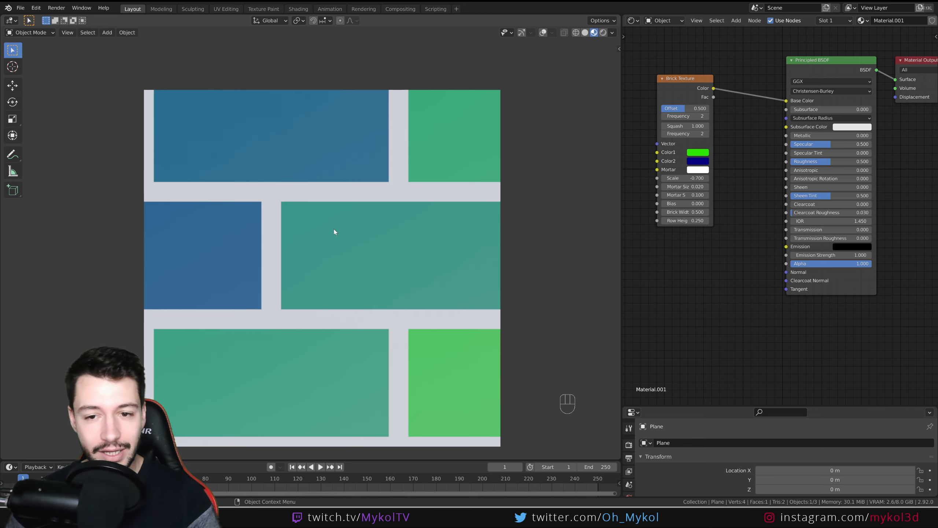
scroll(264, 210, up, 2)
scroll(270, 235, down, 4)
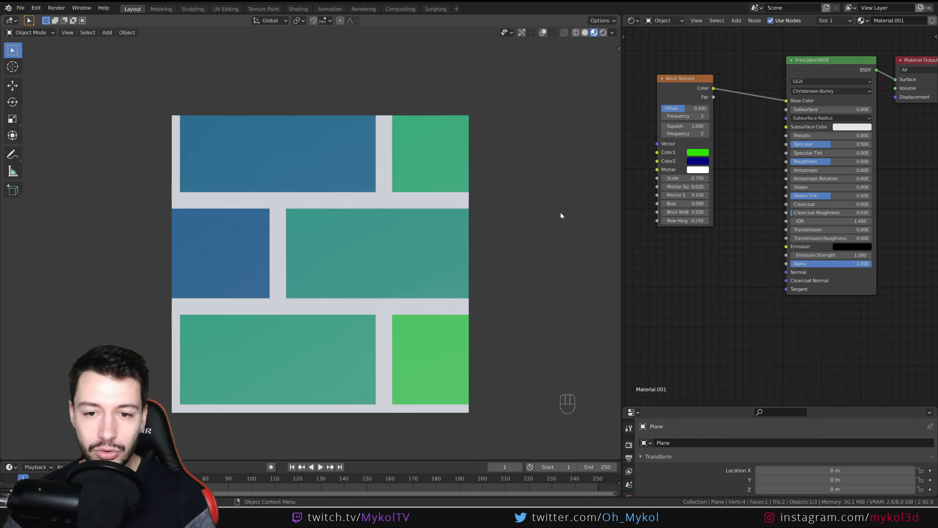
drag(684, 177, 758, 178)
click(683, 177)
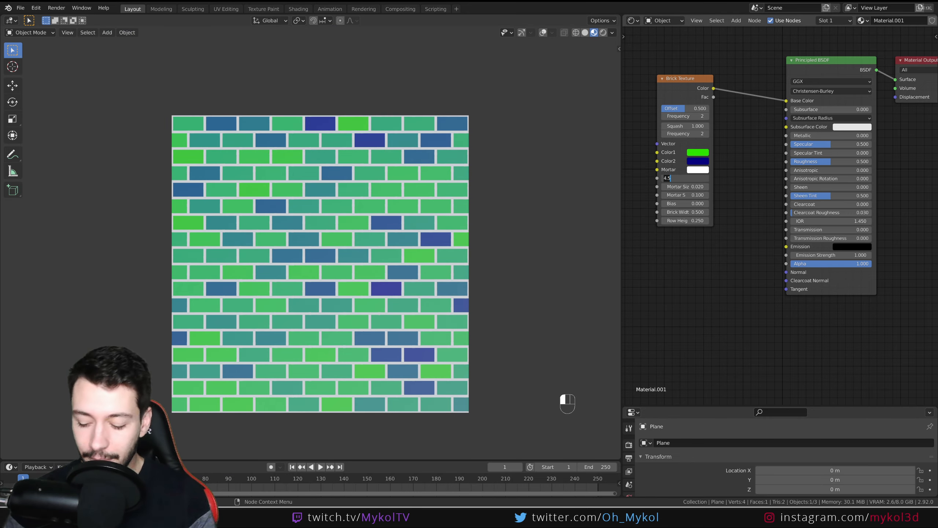
text(5)
key(Return)
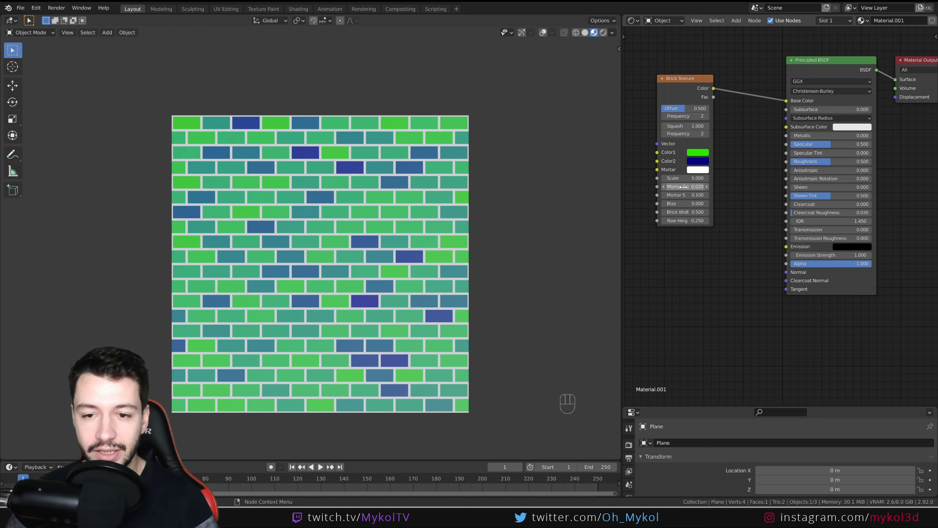
- Try the Brick Texture's Mortar Size at 0.01 and 0.05
mouse_move(685, 186)
mouse_down()
mouse_move(720, 186)
mouse_move(685, 187)
mouse_up()
scroll(685, 186, up, 2)
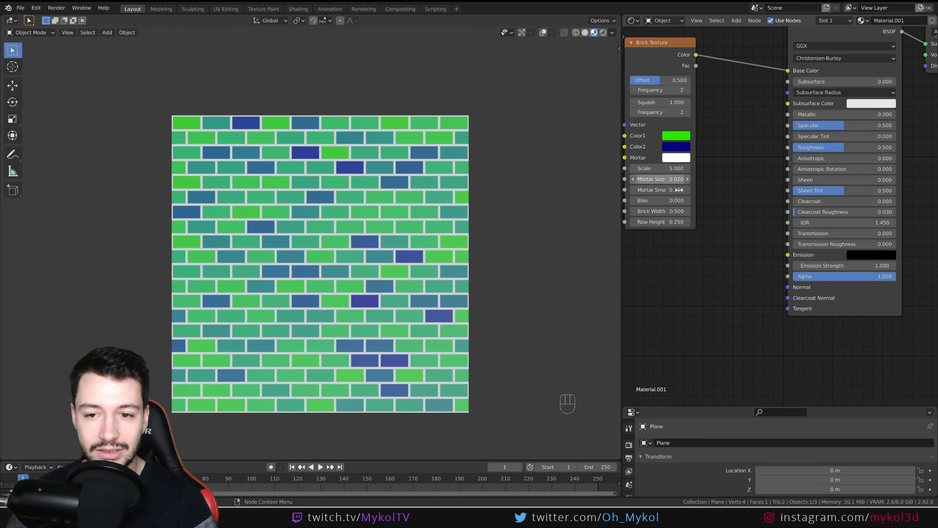
click(668, 179)
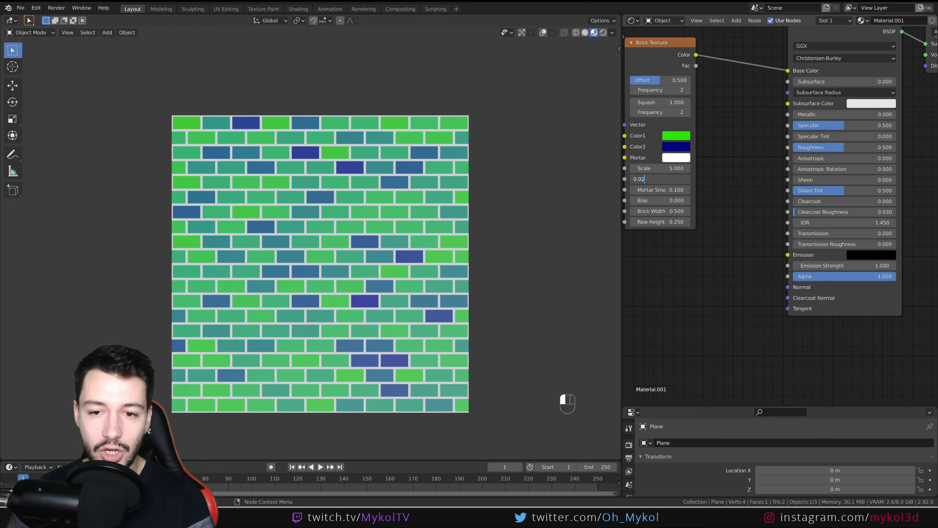
key(BackSpace)
text(1)
key(Return)
key(Return)
click(645, 179)
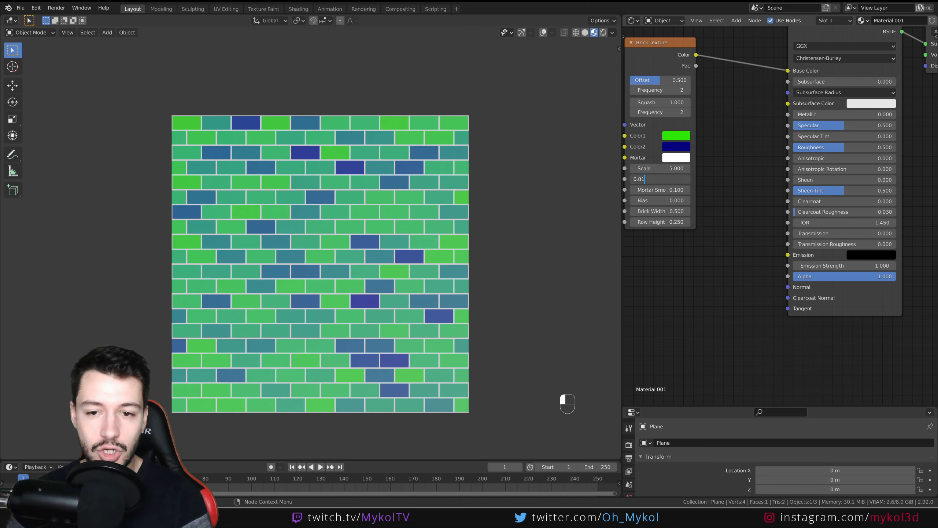
text(5)
key(Return)
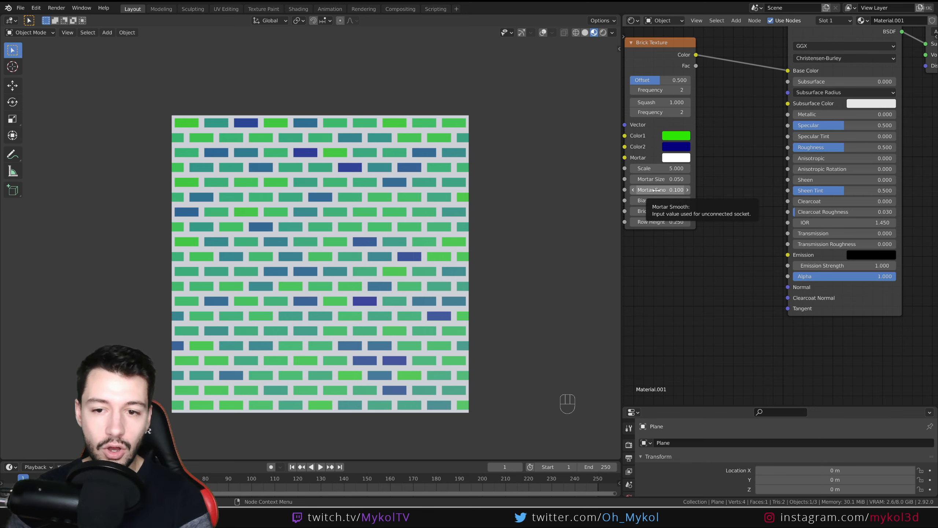
- Widen the Brick Texture node, try a Mortar Smooth of 1, and set Mortar Smooth to 0.2
drag(697, 137, 731, 137)
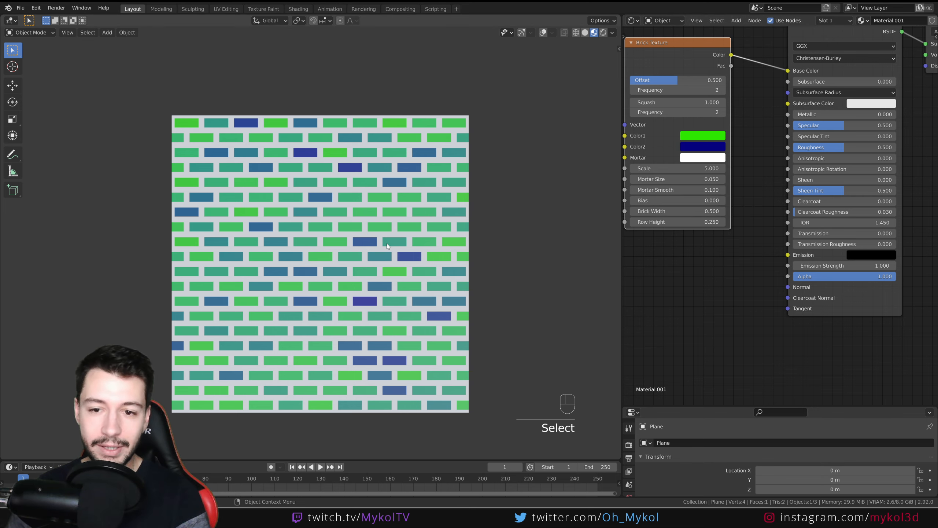
scroll(387, 244, up, 6)
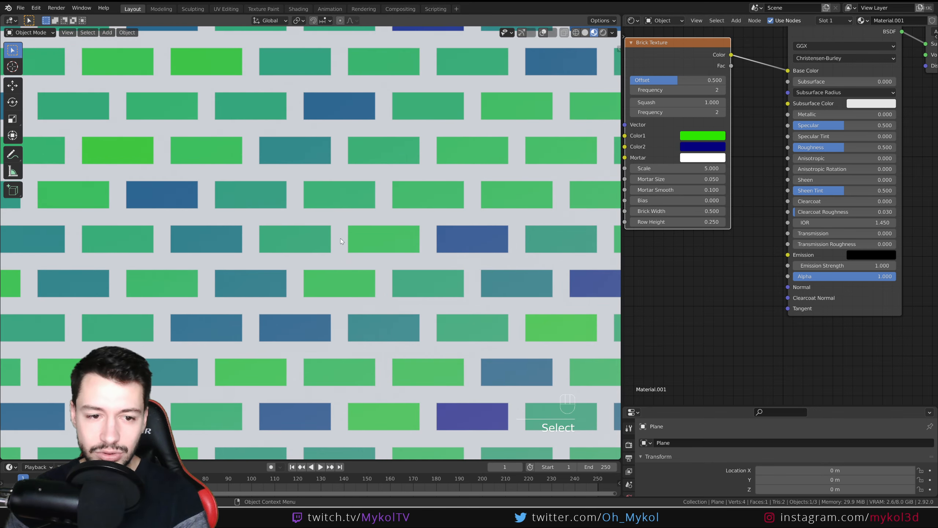
drag(679, 190, 713, 190)
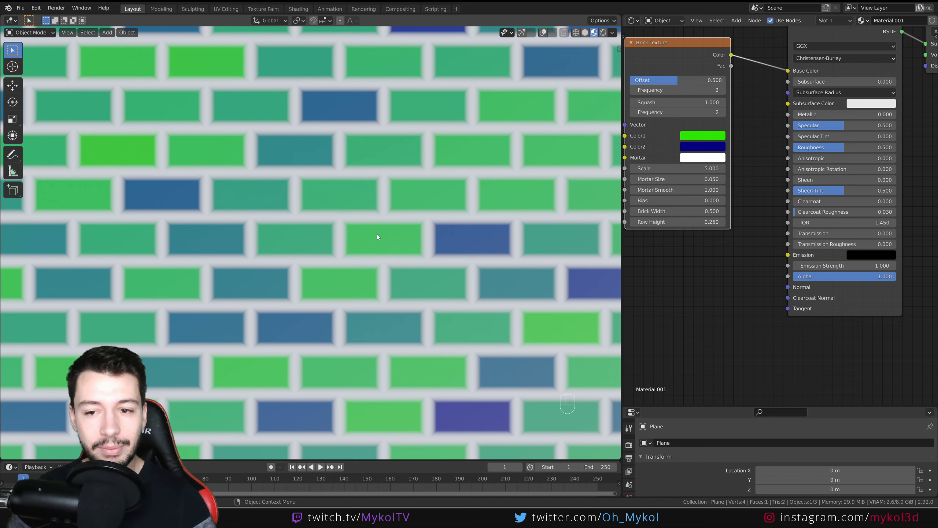
drag(665, 190, 518, 190)
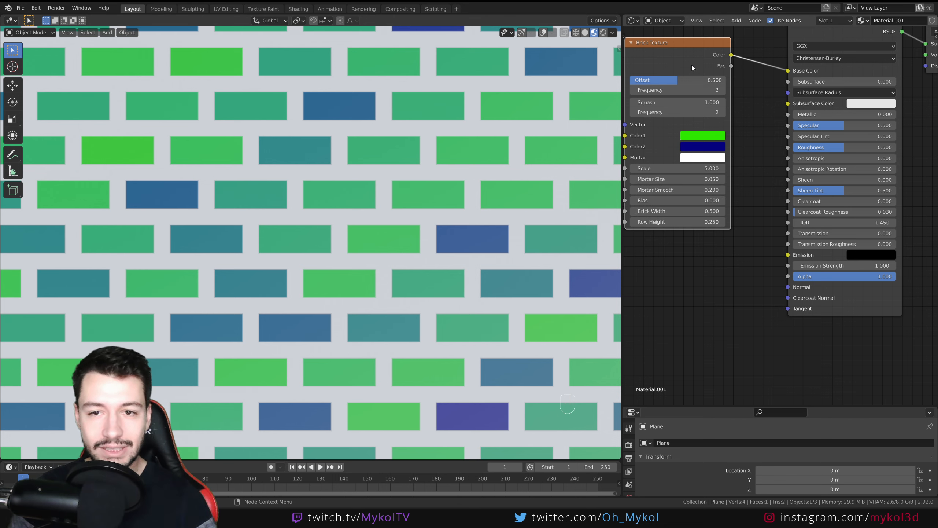
- Set the Brick Texture's Mortar Size to 0.01
middle_drag(664, 238, 683, 258)
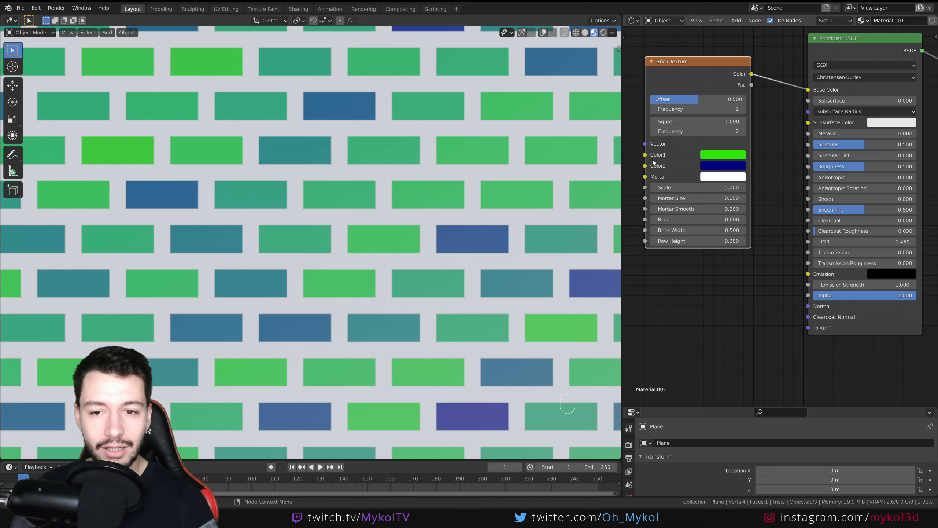
scroll(653, 162, down, 1)
click(702, 210)
click(698, 198)
click(698, 200)
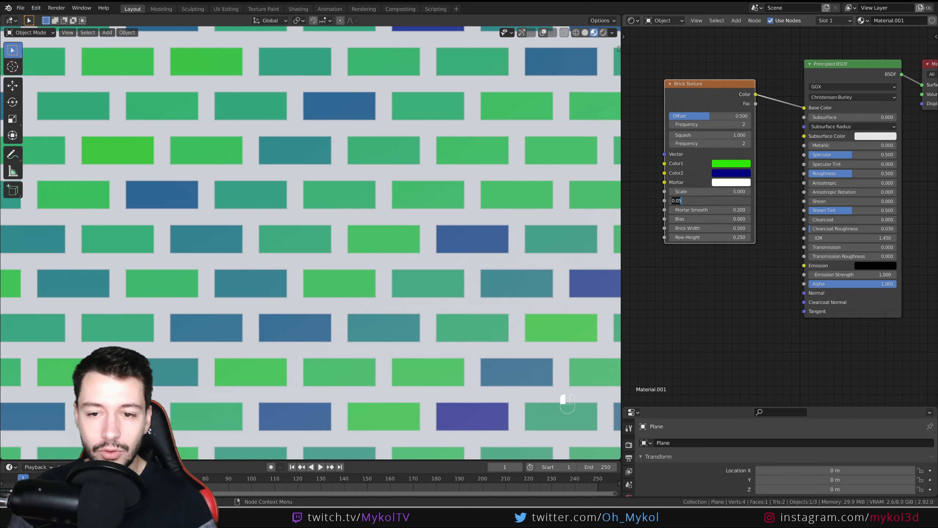
text(0.01)
key(Return)
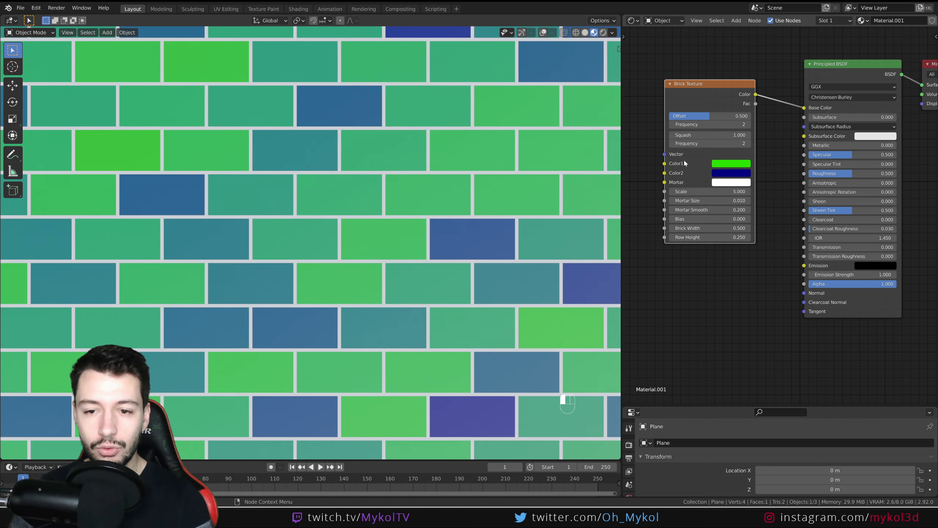
- Try Brick Texture Bias values of -1, 1 and 0.7, and set the Bias to 0.5
scroll(382, 229, down, 2)
scroll(363, 193, down, 1)
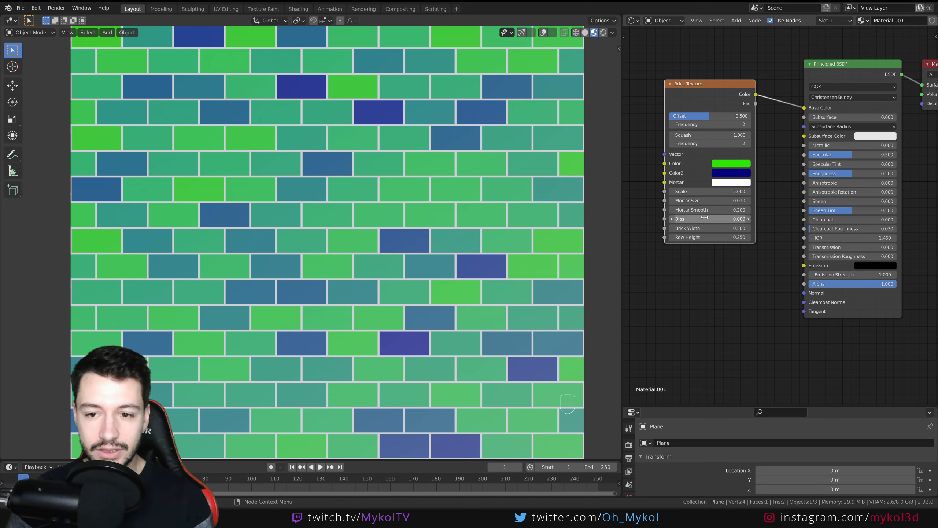
drag(706, 219, 684, 219)
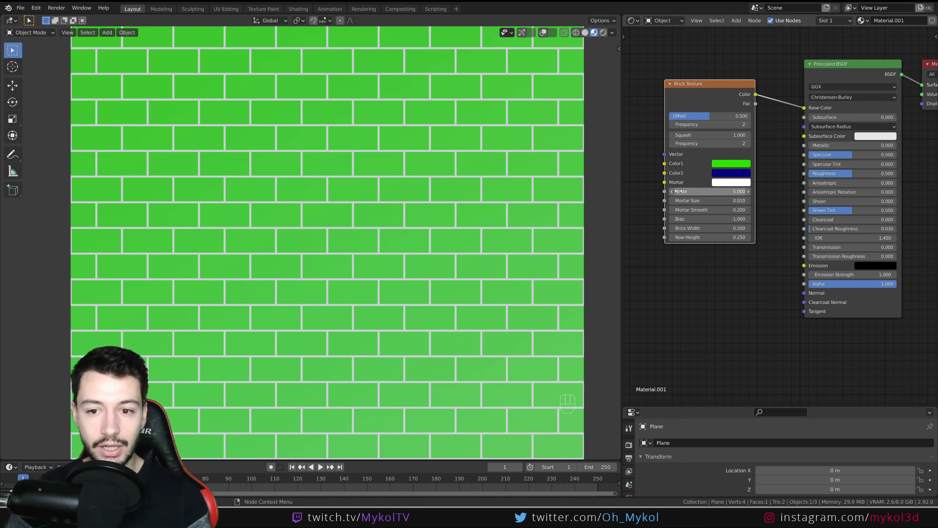
drag(704, 219, 734, 219)
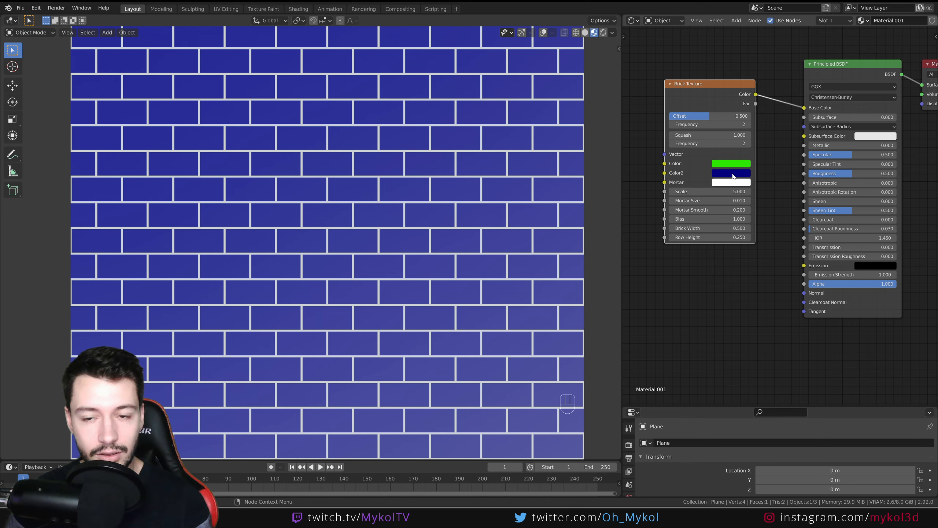
mouse_move(708, 218)
mouse_down()
mouse_move(696, 219)
mouse_move(718, 219)
mouse_up()
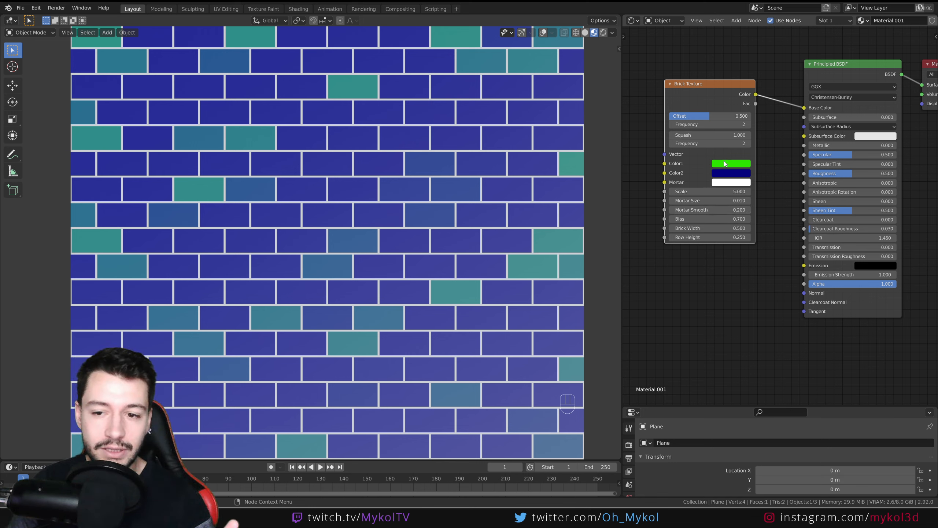
double_click(702, 218)
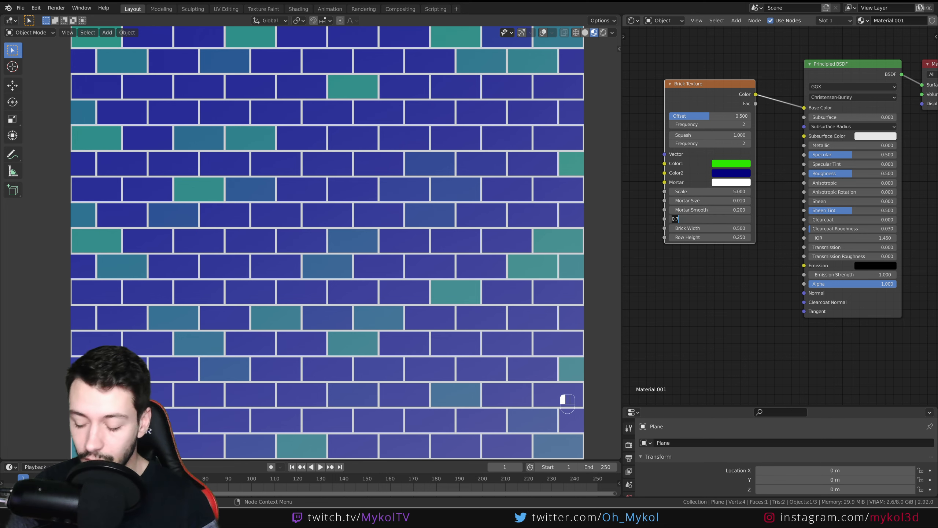
text(0.5)
key(Return)
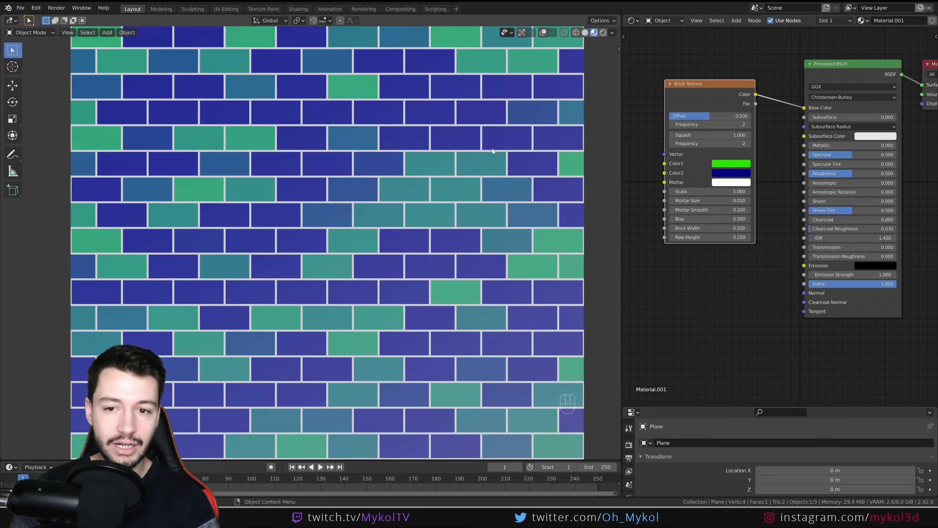
- Set the Brick Texture's Color1 to dark red and Color2 to a darker red-brown, and set the Bias to -0.3
click(725, 164)
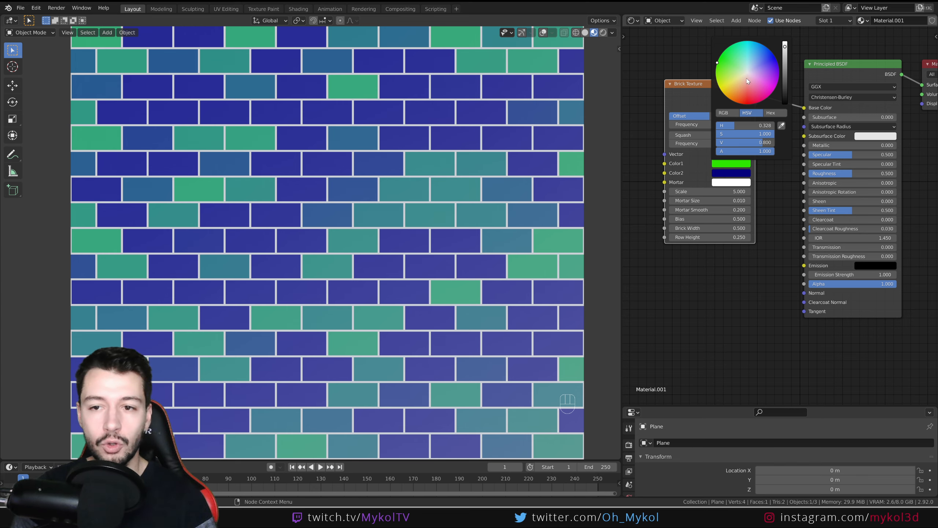
drag(747, 80, 785, 98)
click(784, 96)
click(730, 171)
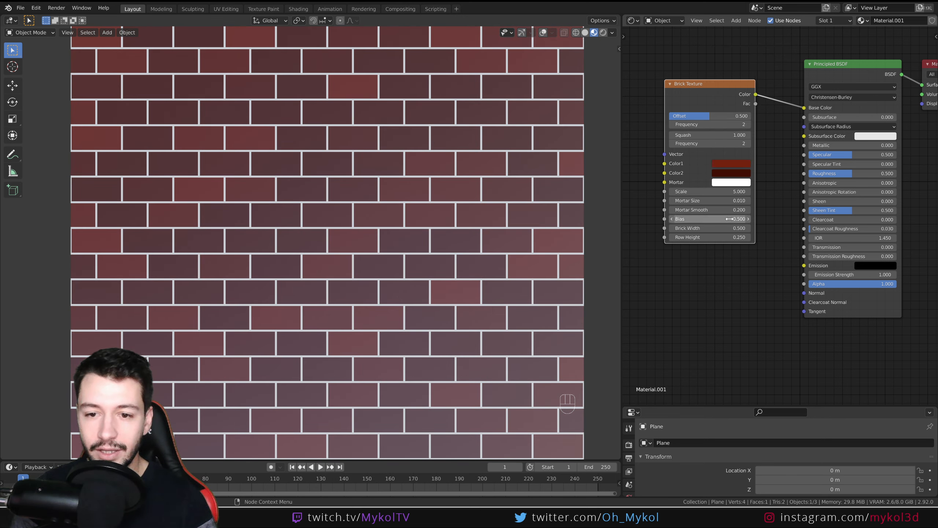
drag(730, 219, 699, 219)
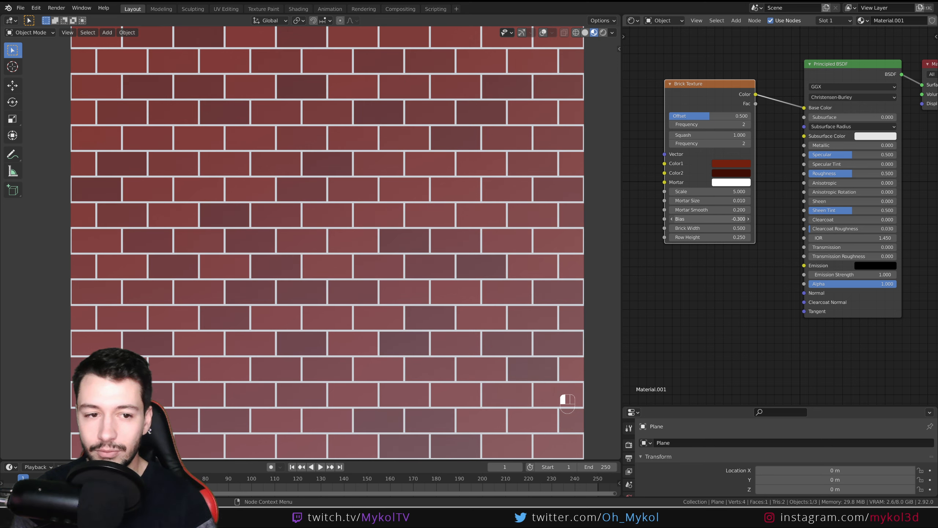
- Try other Brick Width and Row Height values on the Brick Texture, and undo the changes
scroll(353, 248, down, 2)
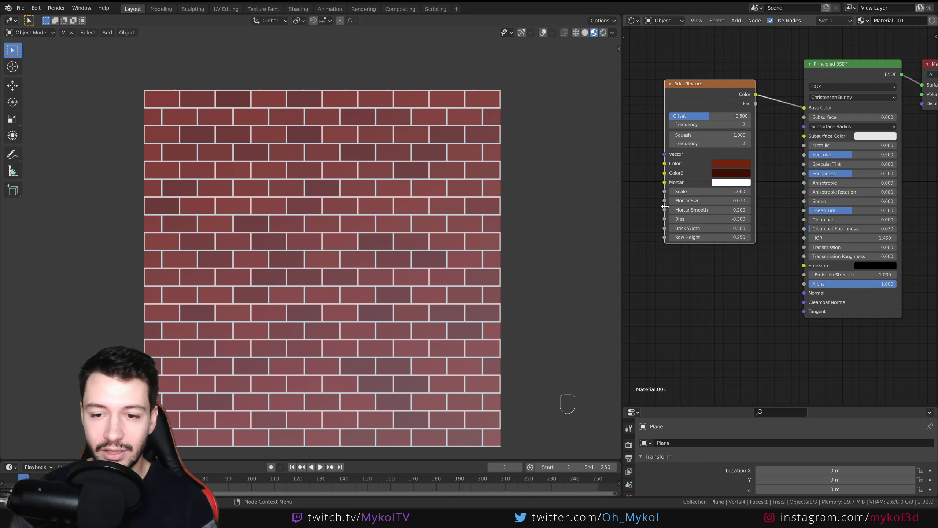
drag(699, 227, 720, 237)
key(ctrl+z)
key(ctrl+z)
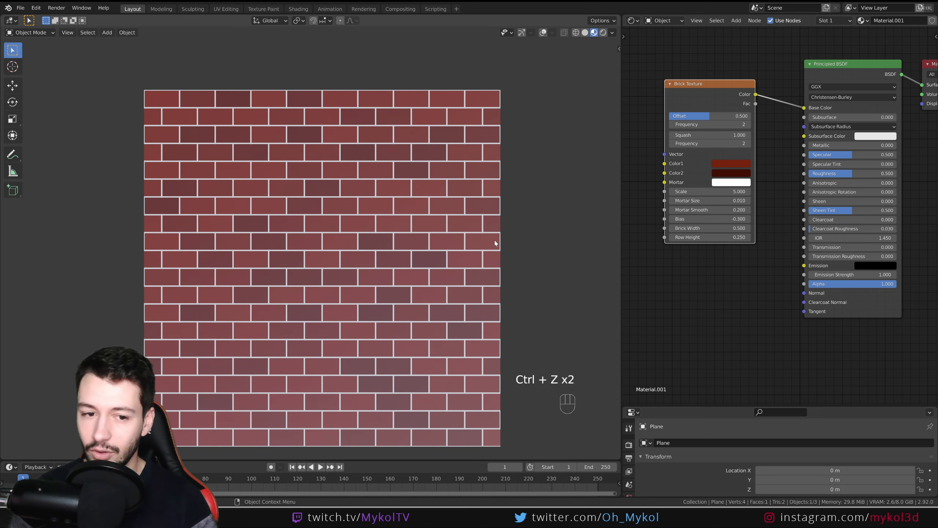
- Try a Brick Texture Row Height of 0.5, and undo the change
double_click(698, 237)
text(0)
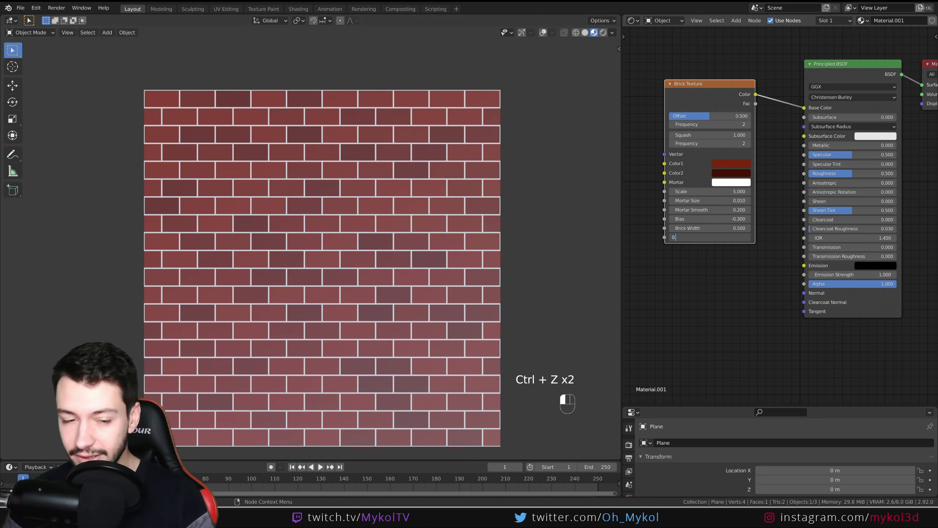
text(.5)
key(Return)
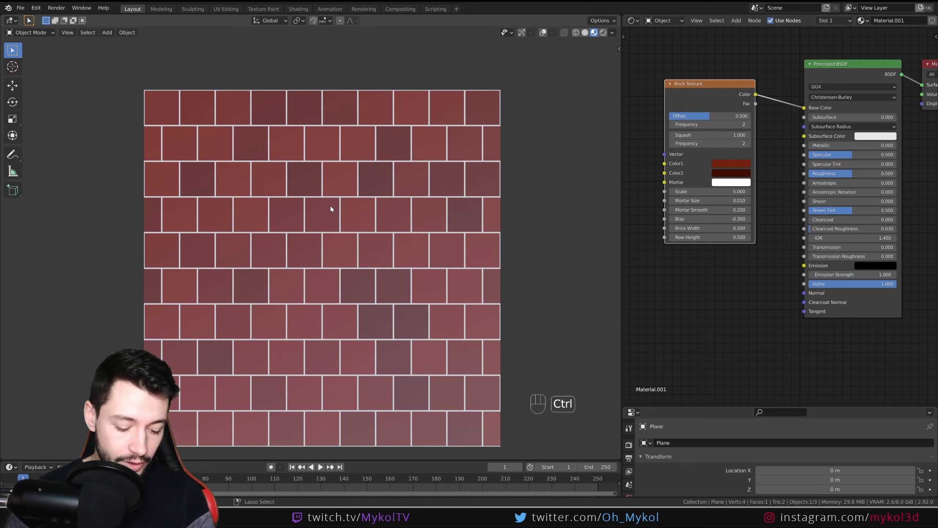
key(ctrl+z)
- Add a Noise Texture node before the Brick Texture and connect its Fac output to the Color1 input
scroll(691, 245, down, 1)
middle_drag(646, 214, 669, 222)
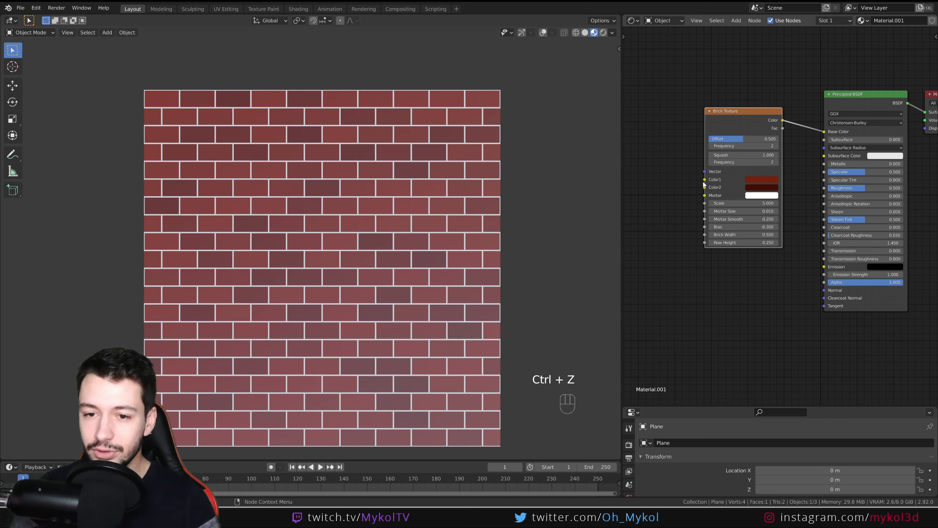
drag(704, 179, 678, 216)
middle_drag(679, 214, 739, 236)
key(shift+a)
mouse_move(666, 181)
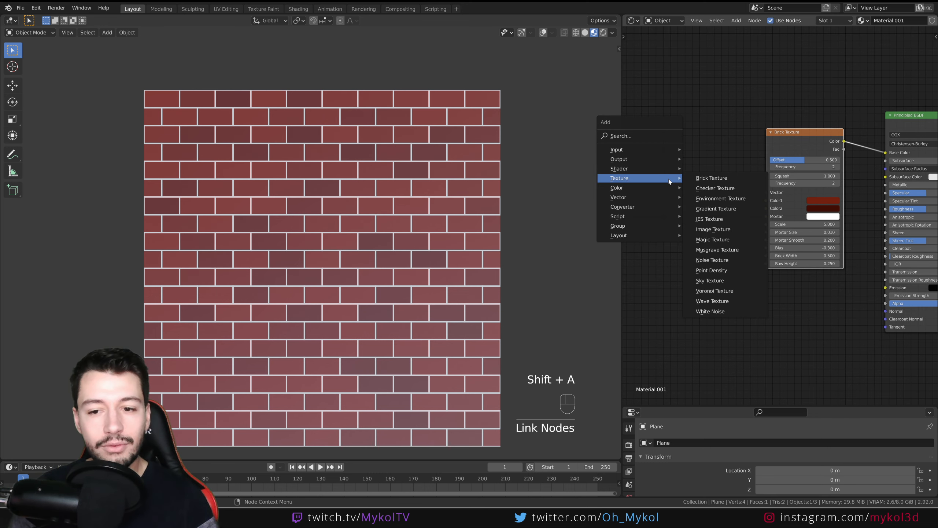
click(721, 260)
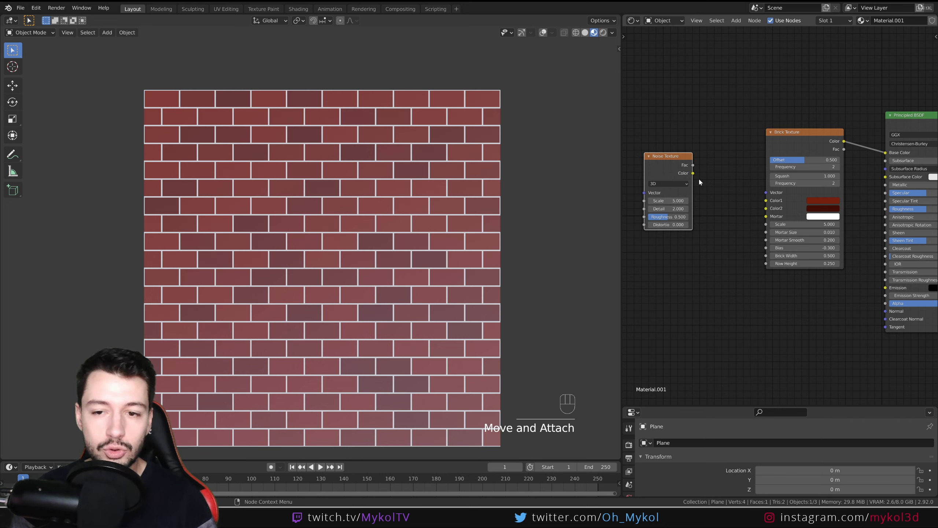
click(694, 169)
drag(694, 166, 766, 200)
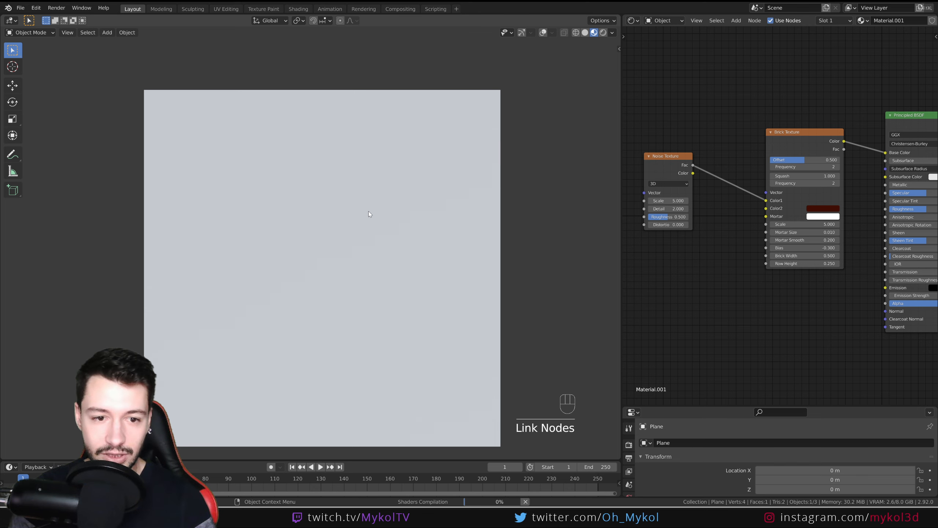
- Set the Noise Texture's Scale to about 95.9, reconnect its Fac output from Color1 to Mortar, and place the node lower
scroll(351, 227, up, 3)
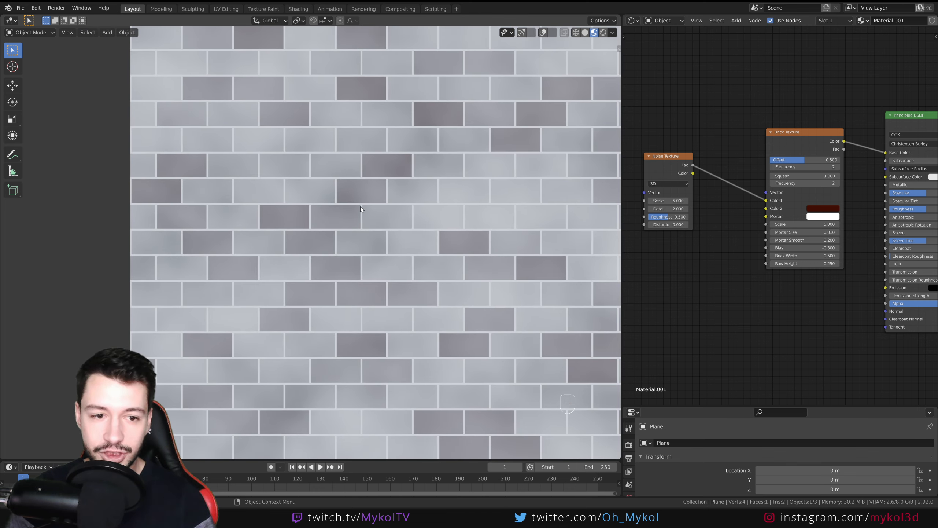
scroll(360, 209, up, 2)
drag(669, 201, 766, 216)
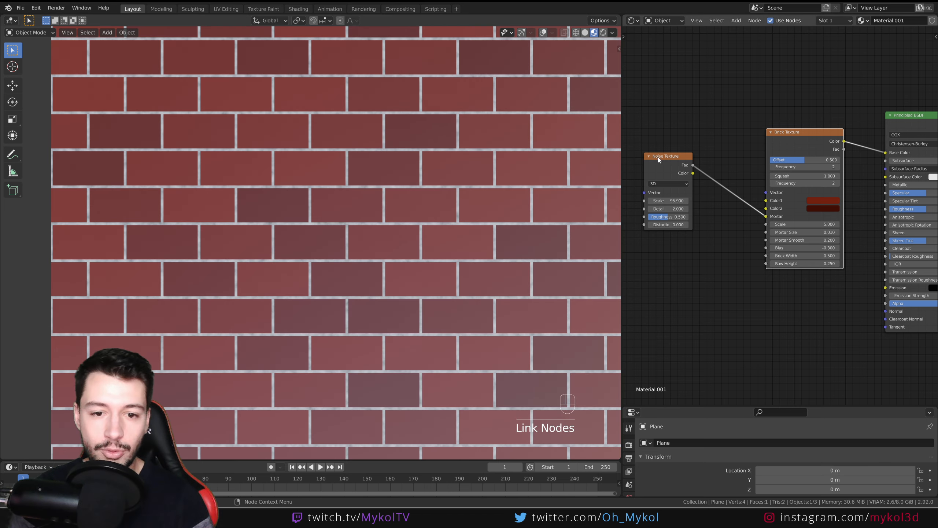
drag(658, 157, 674, 203)
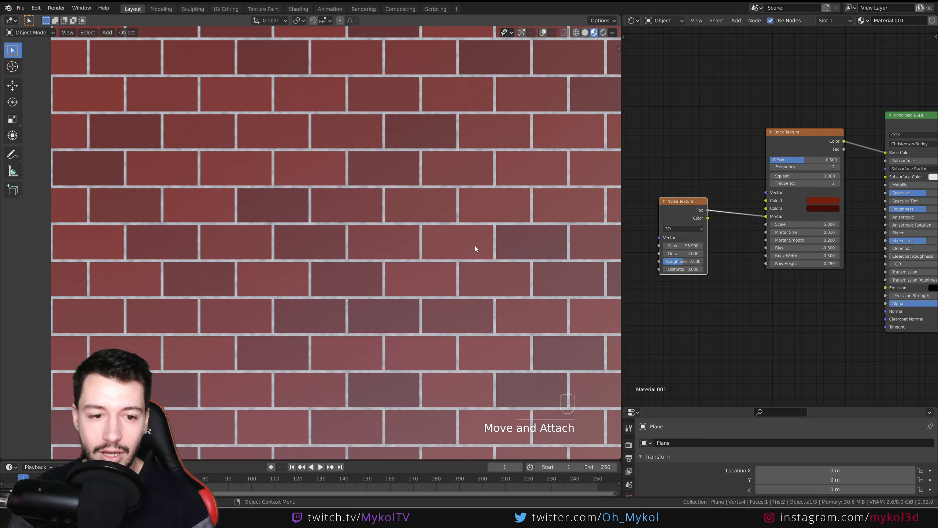
- Raise the Noise Texture's Scale to about 374.7 for a finer mortar pattern
scroll(477, 247, up, 4)
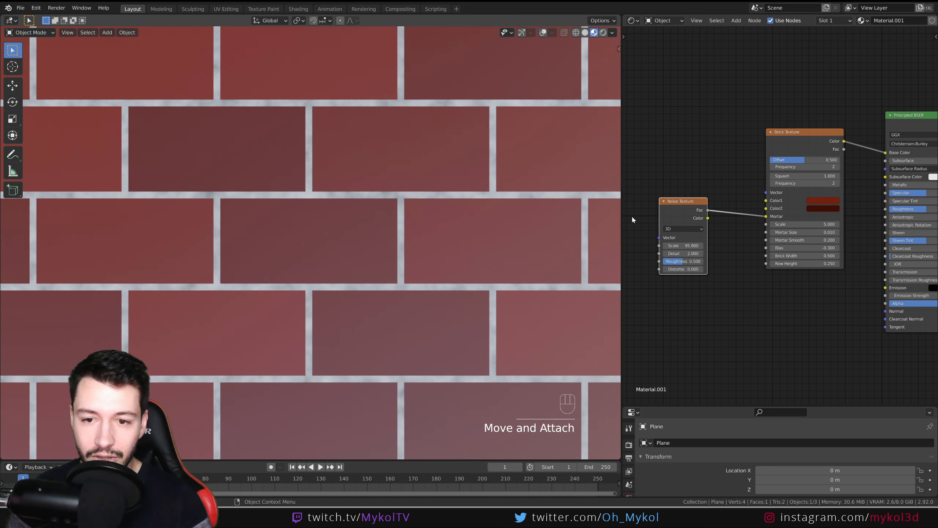
drag(684, 245, 623, 222)
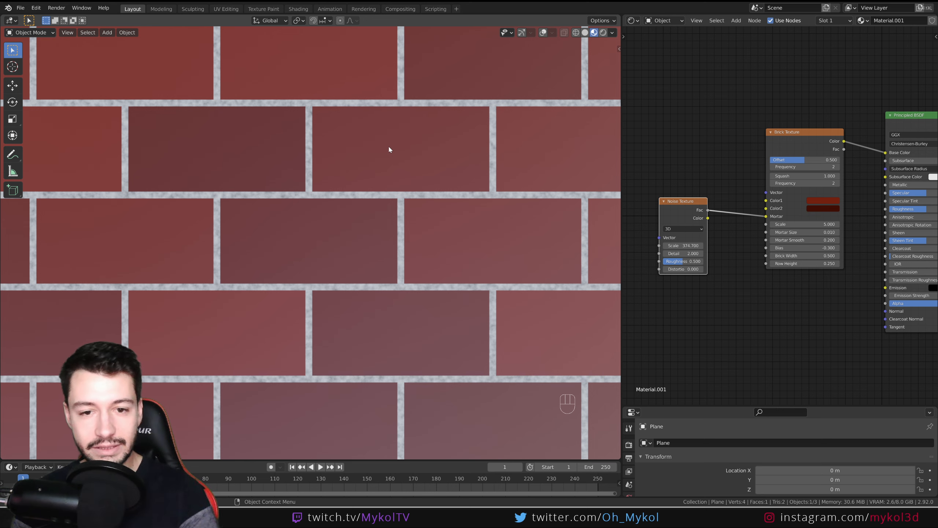
scroll(395, 139, down, 6)
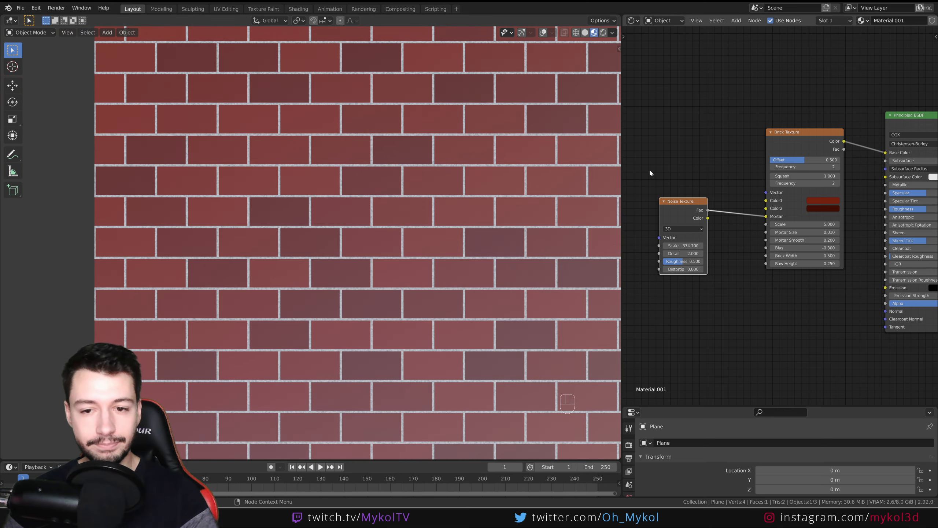
scroll(649, 168, down, 2)
click(797, 169)
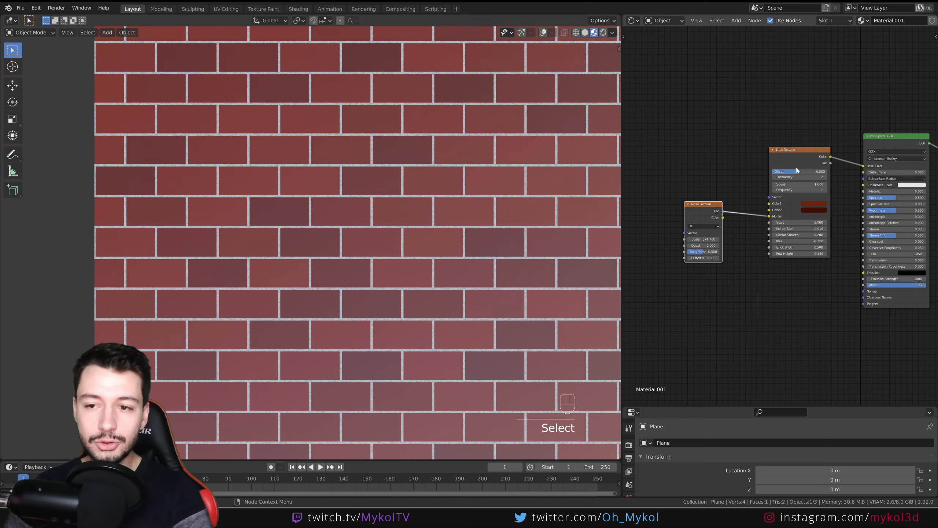
- Delete the Noise Texture node and reposition the Brick Texture node beside the Principled BSDF
key(Delete)
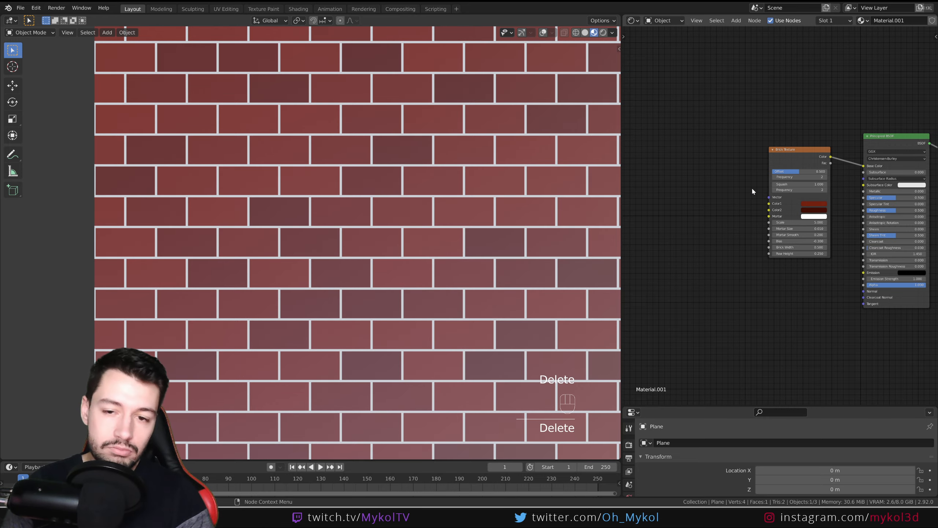
scroll(414, 177, down, 2)
shift+middle_drag(412, 180, 453, 161)
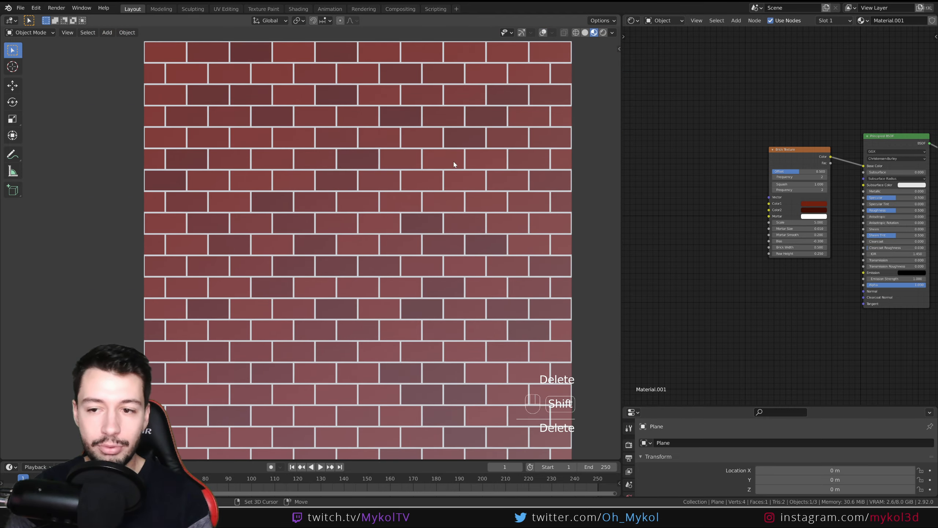
drag(798, 153, 725, 156)
scroll(845, 198, up, 4)
middle_drag(786, 170, 715, 159)
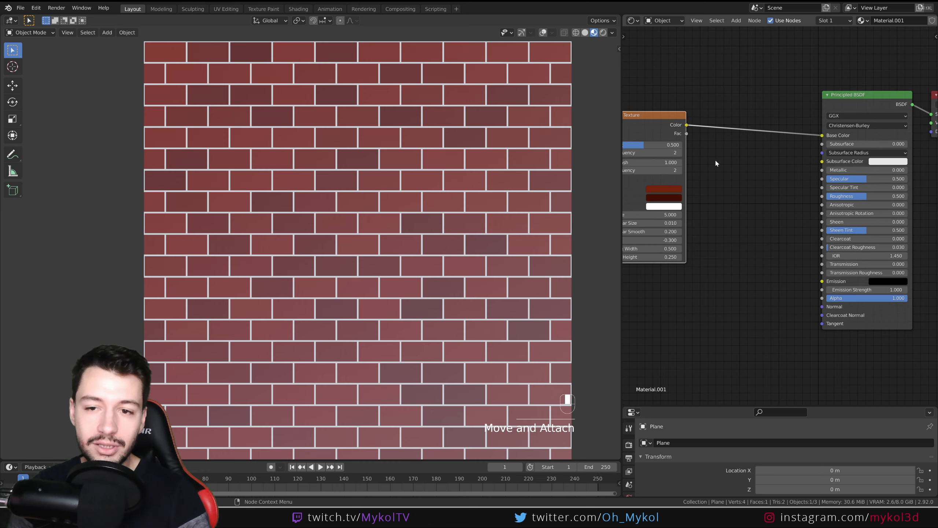
drag(641, 113, 721, 123)
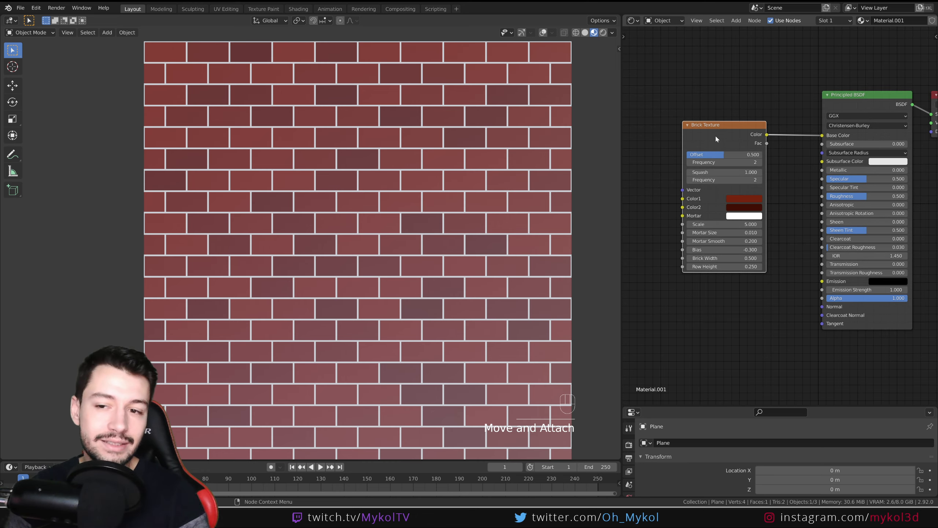
middle_drag(716, 135, 682, 116)
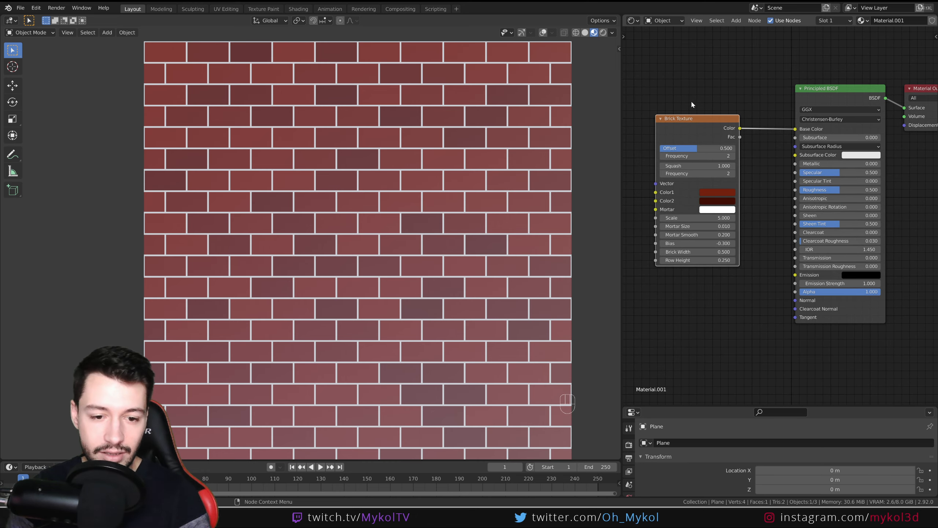
- Replace the Brick Texture with a Checker Texture node and connect its Color output to the Principled BSDF's Base Color
key(Delete)
key(shift+a)
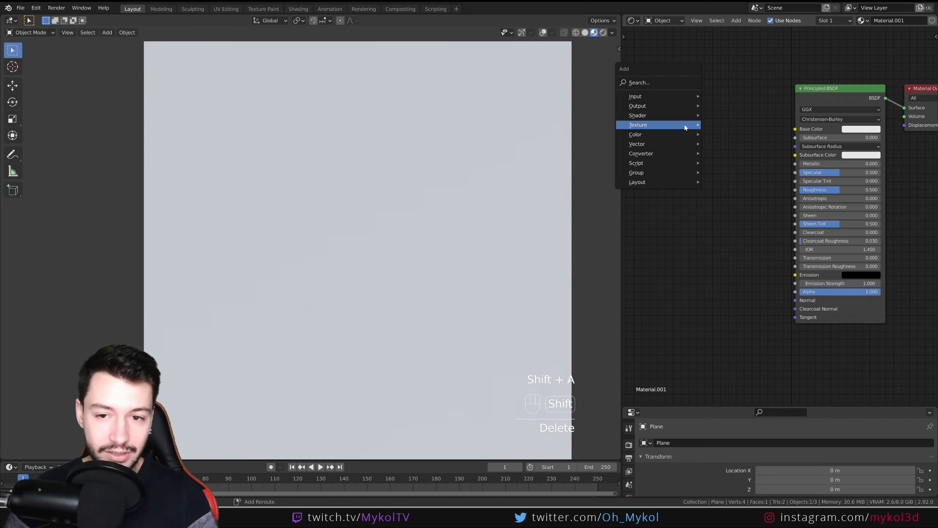
mouse_move(684, 126)
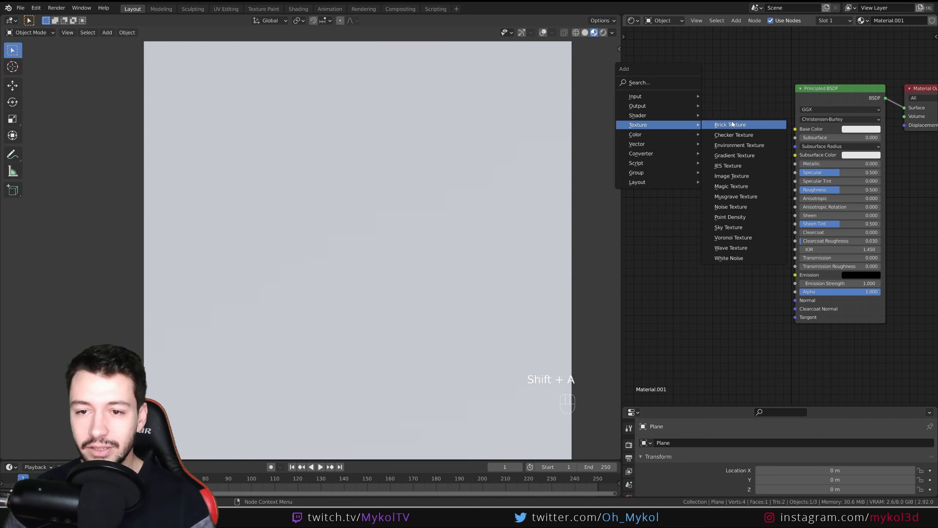
click(734, 135)
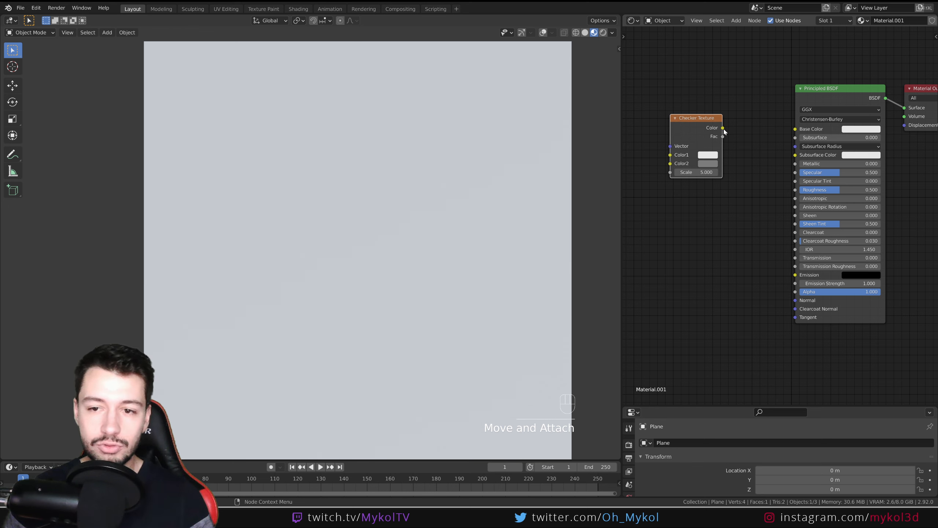
drag(723, 129, 796, 131)
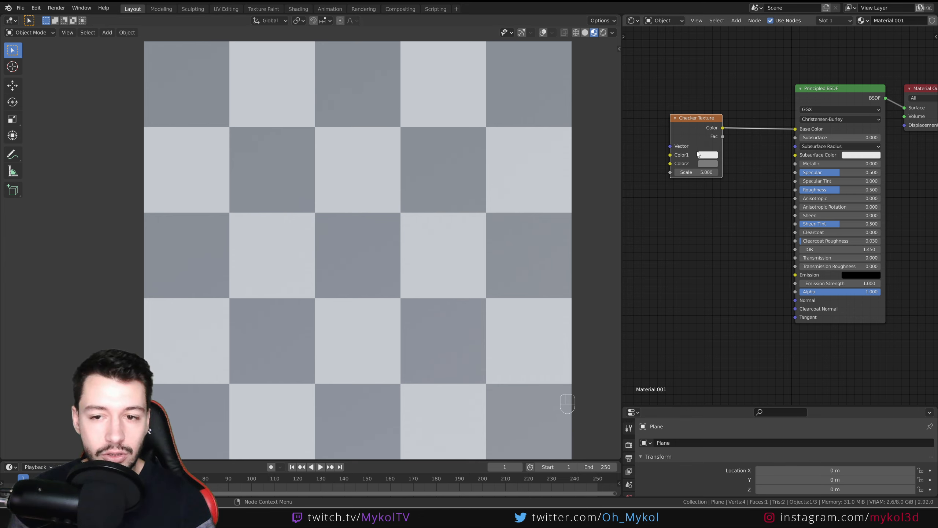
- Set the Checker Texture's Color2 to black and its Scale to 9
click(704, 163)
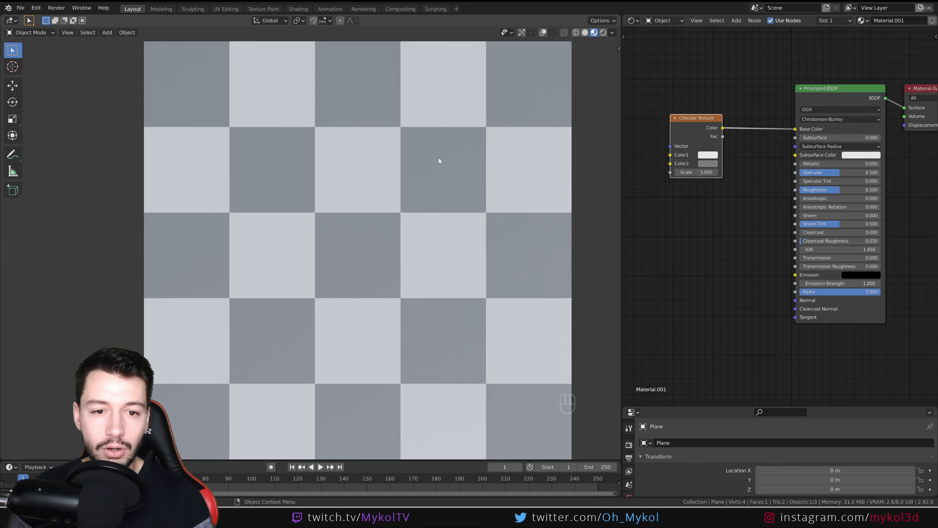
click(708, 164)
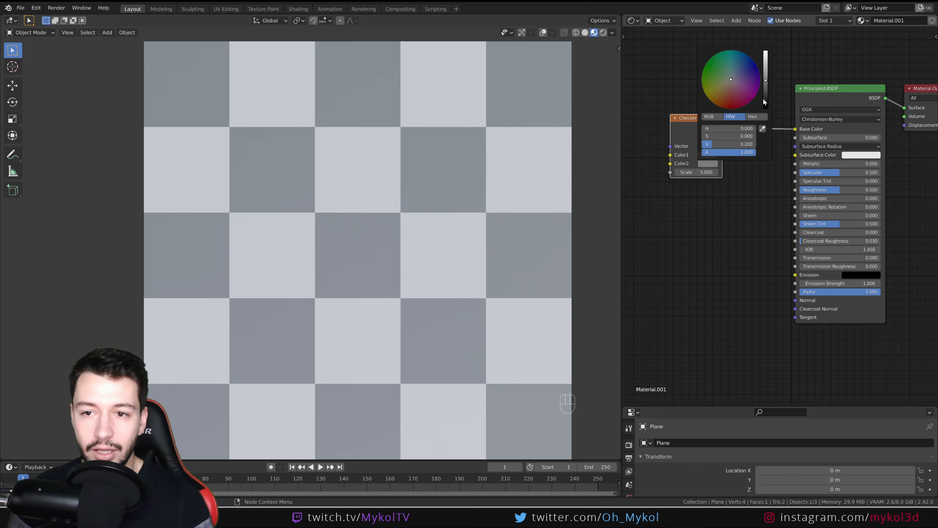
drag(763, 97, 765, 108)
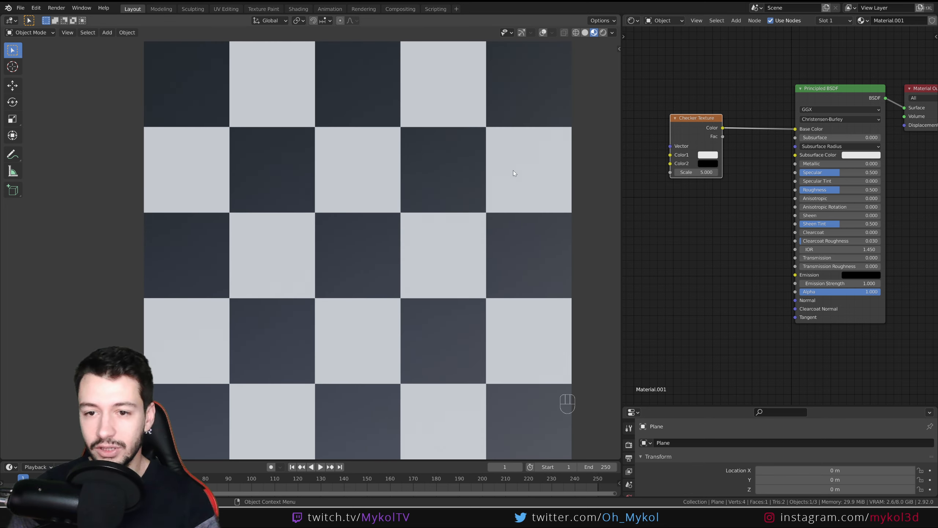
mouse_move(700, 172)
mouse_down()
mouse_move(679, 172)
mouse_move(707, 172)
mouse_up()
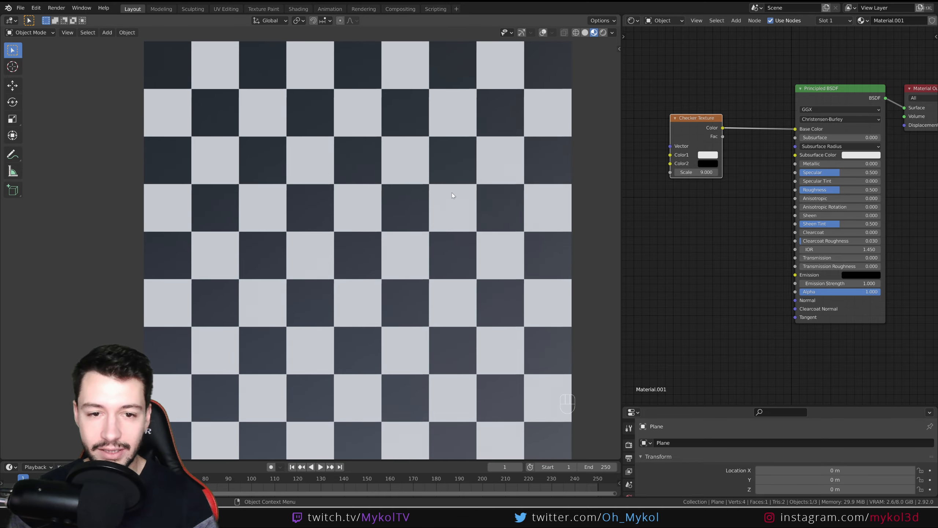
- Lower the Principled BSDF's Roughness to 0 and inspect the reflections on the checkered plane
middle_drag(454, 195, 613, 242)
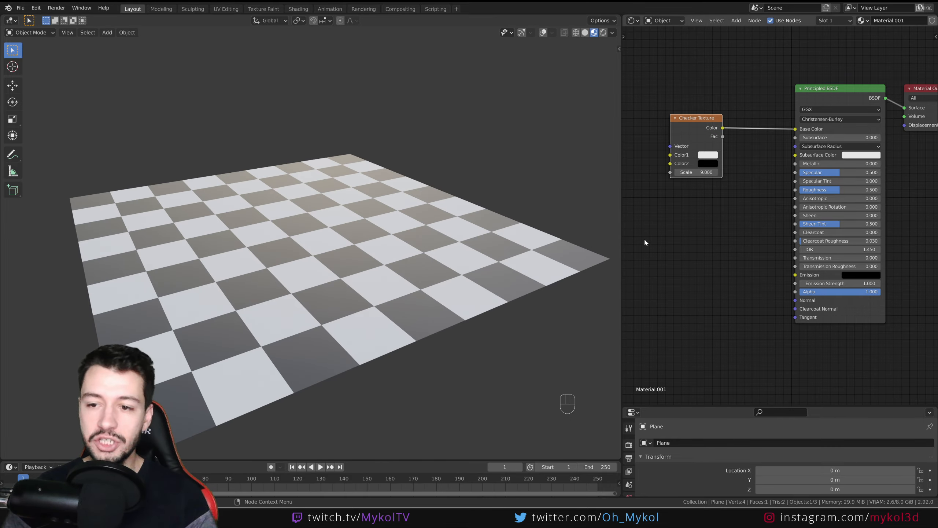
drag(842, 191, 796, 191)
middle_drag(412, 287, 303, 329)
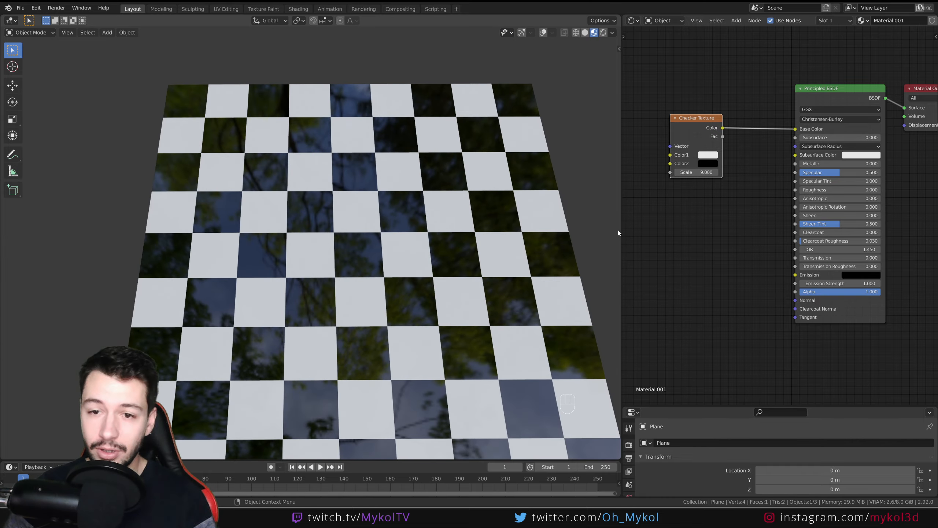
- Add a Noise Texture node before the Checker Texture and connect its Fac output to the Color1 input
middle_drag(628, 233, 746, 264)
key(shift+a)
mouse_move(702, 191)
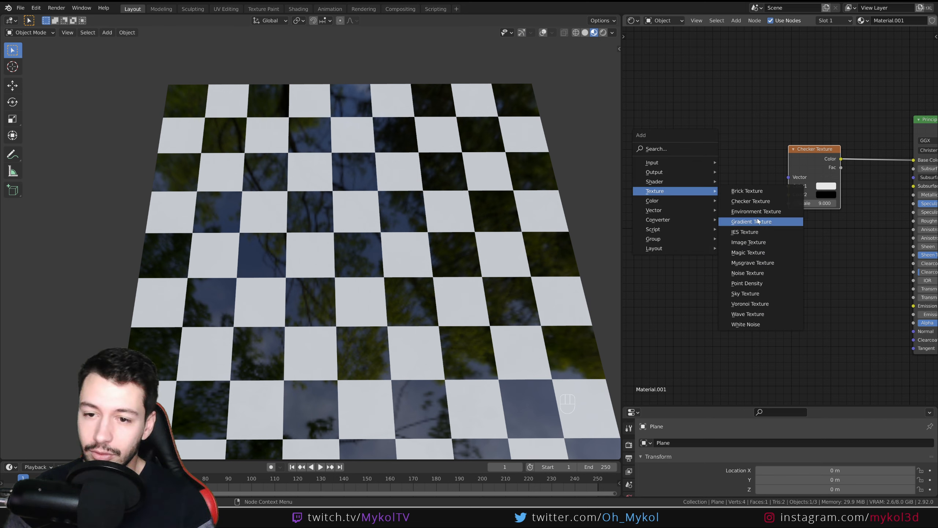
click(758, 274)
click(657, 132)
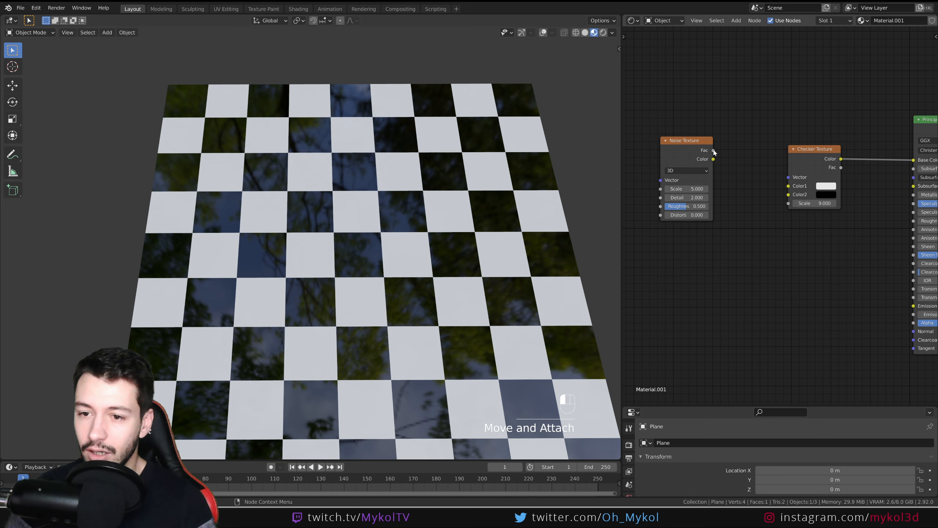
drag(713, 151, 789, 186)
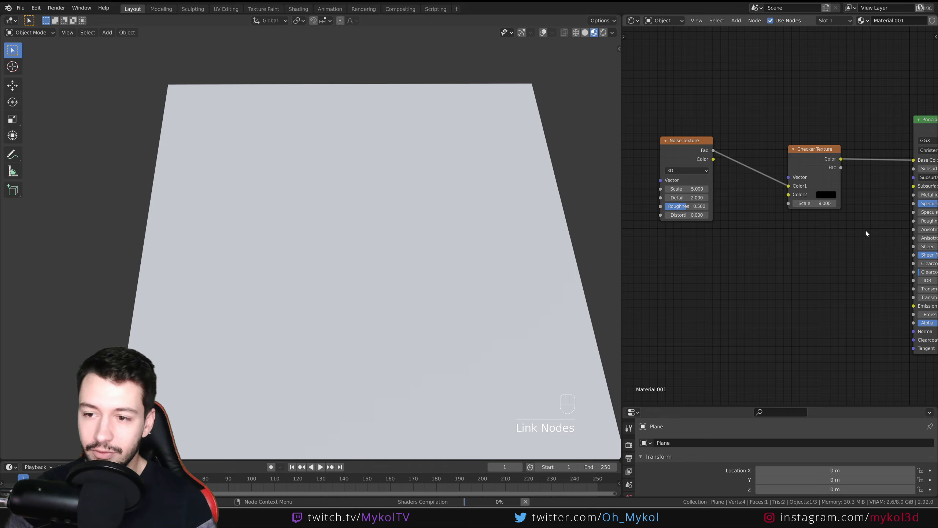
- Set the Principled BSDF's Roughness to about 0.273 and inspect the checkered surface up close
middle_drag(878, 223, 819, 233)
drag(895, 231, 912, 231)
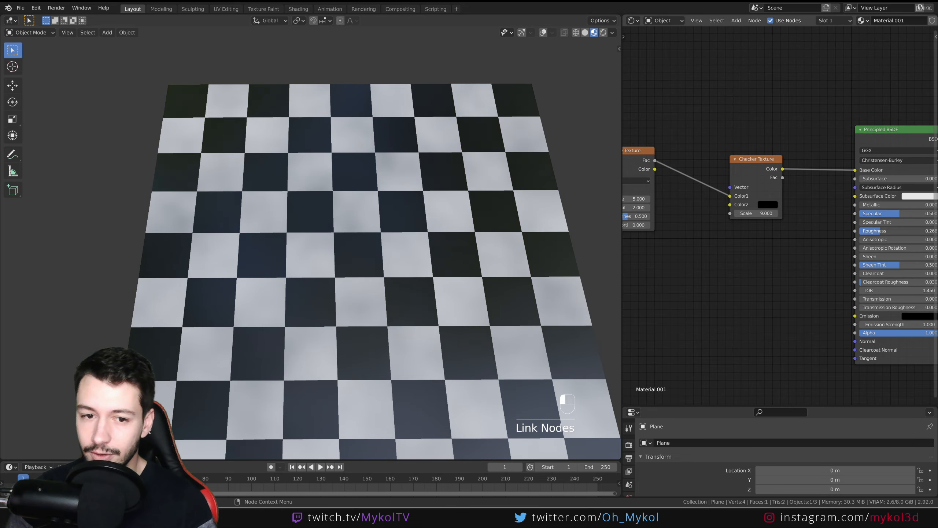
middle_drag(562, 394, 479, 245)
scroll(479, 245, up, 4)
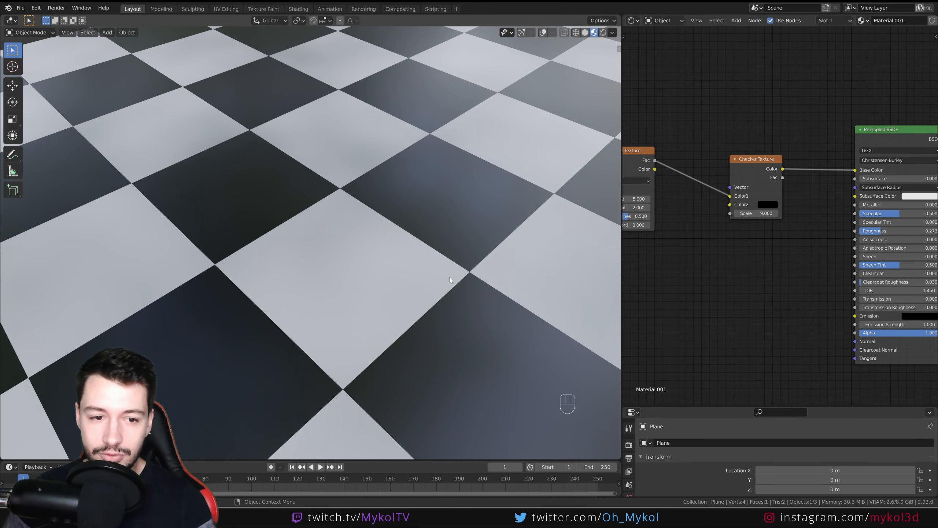
middle_drag(455, 279, 484, 259)
- Raise the Noise Texture's Scale to 155.5 and inspect the speckled light squares on the plane
middle_drag(713, 244, 793, 256)
drag(709, 211, 771, 210)
middle_drag(578, 234, 332, 224)
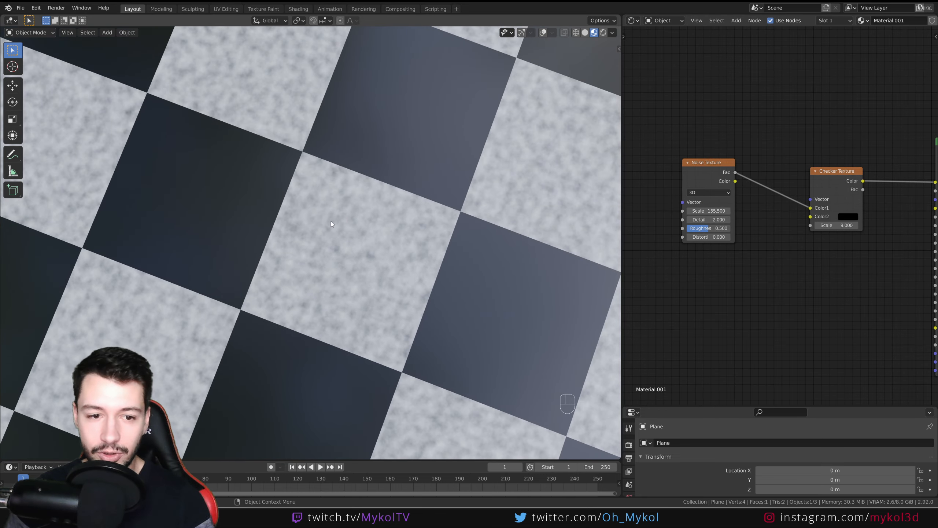
middle_drag(406, 252, 383, 235)
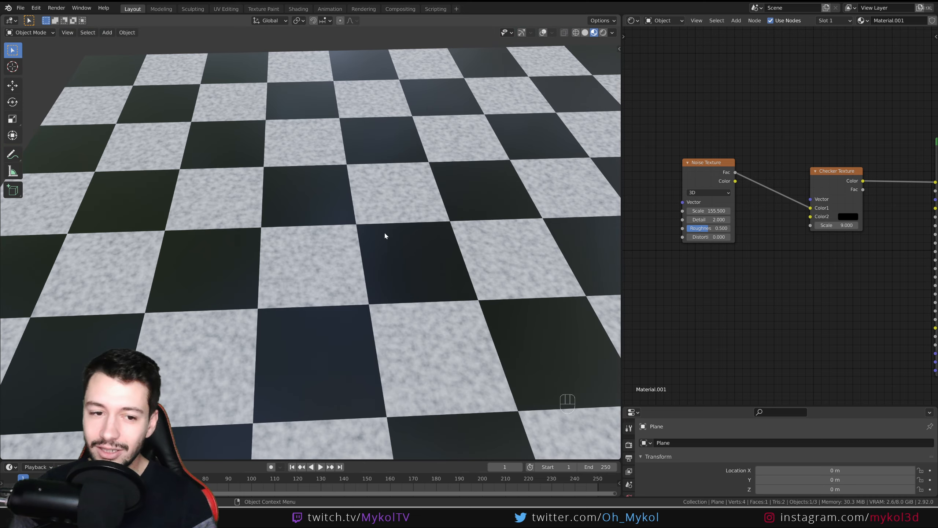
scroll(403, 227, up, 2)
scroll(402, 227, down, 1)
middle_drag(730, 172, 676, 163)
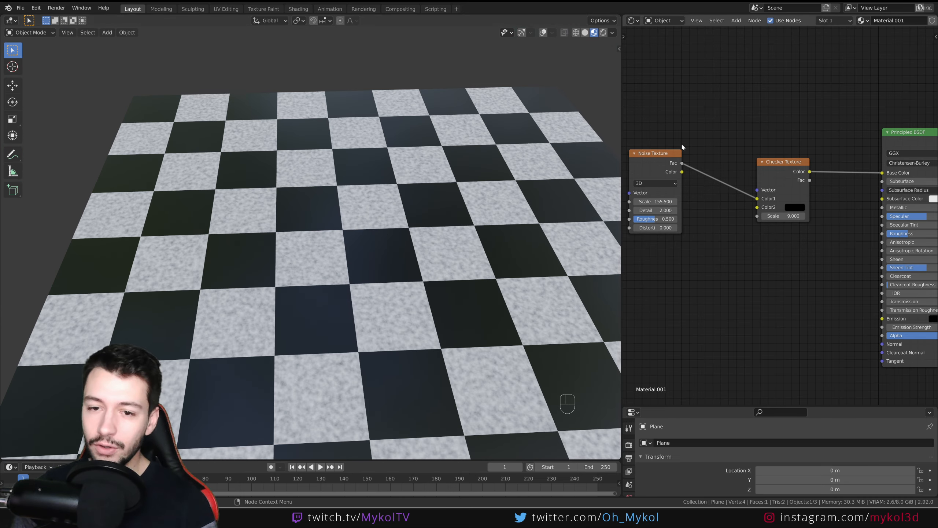
- Delete the Noise Texture and Checker Texture nodes
drag(645, 126, 705, 241)
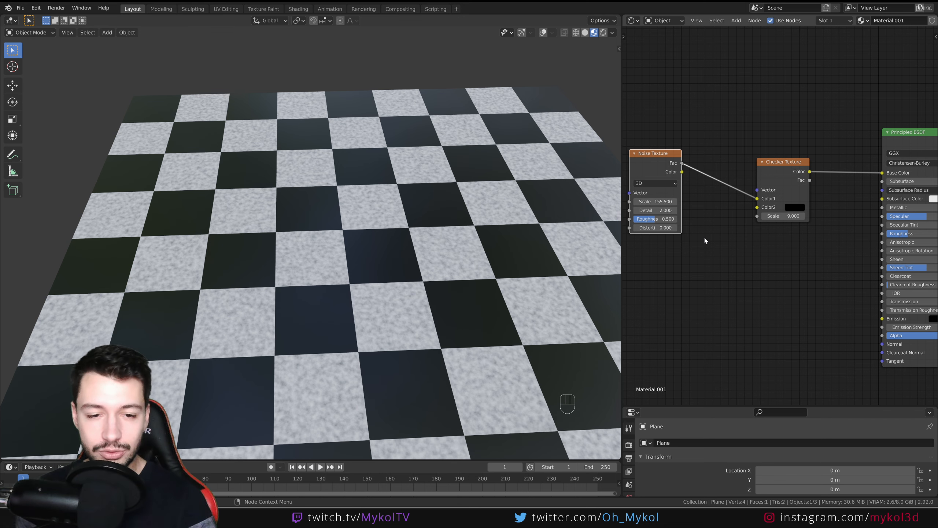
key(Delete)
click(789, 199)
key(Delete)
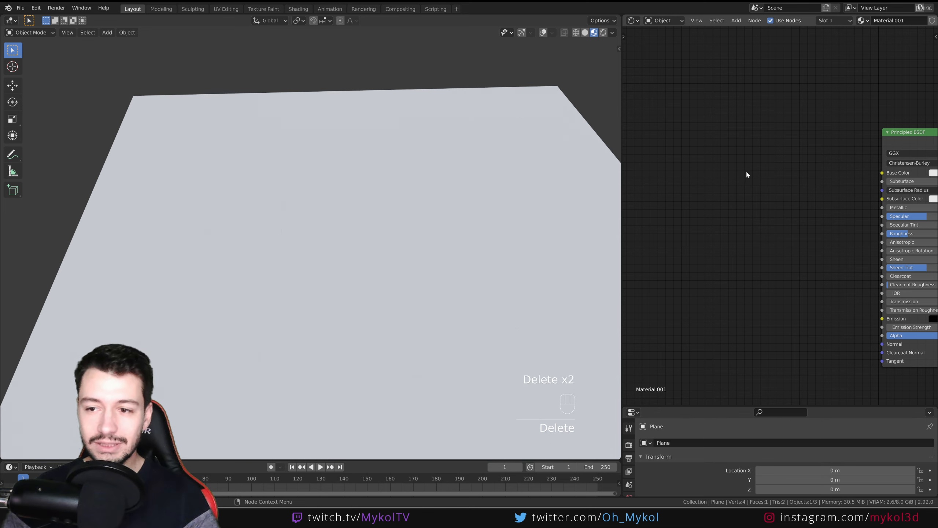
- Add a Gradient Texture node and connect its Color output to the Principled BSDF's Base Color
middle_drag(747, 175, 698, 168)
key(shift+a)
mouse_move(699, 169)
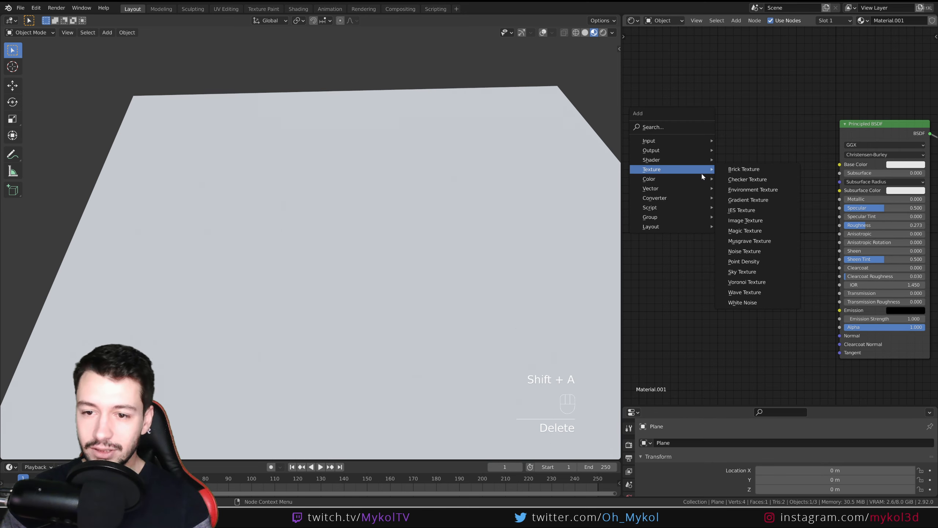
key(shift+a)
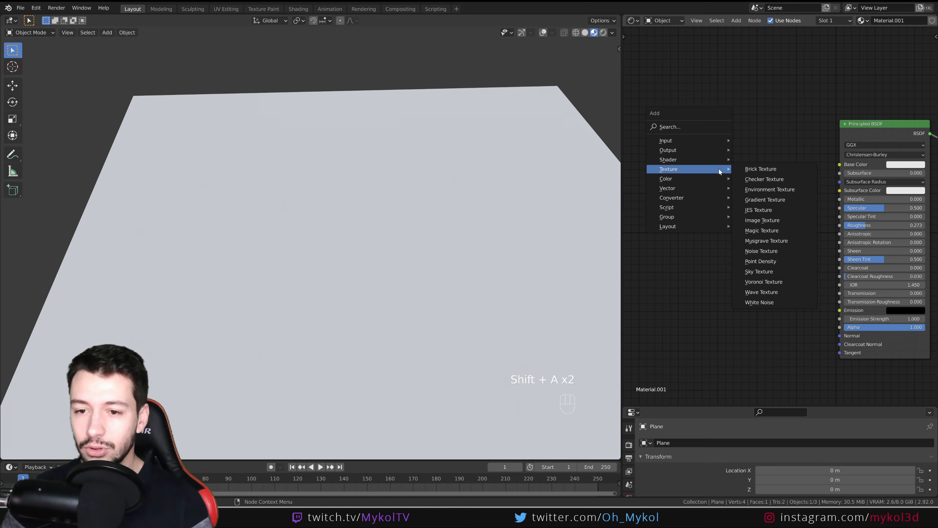
click(761, 200)
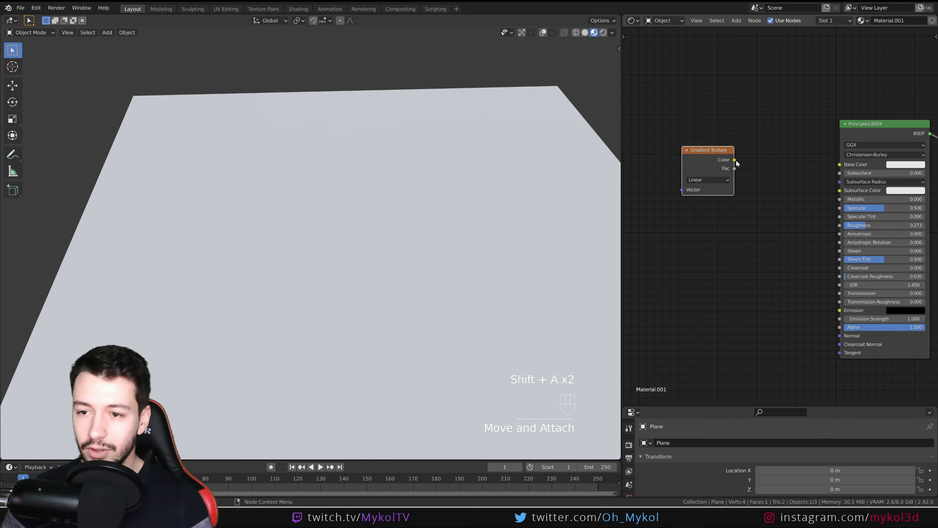
drag(735, 160, 839, 165)
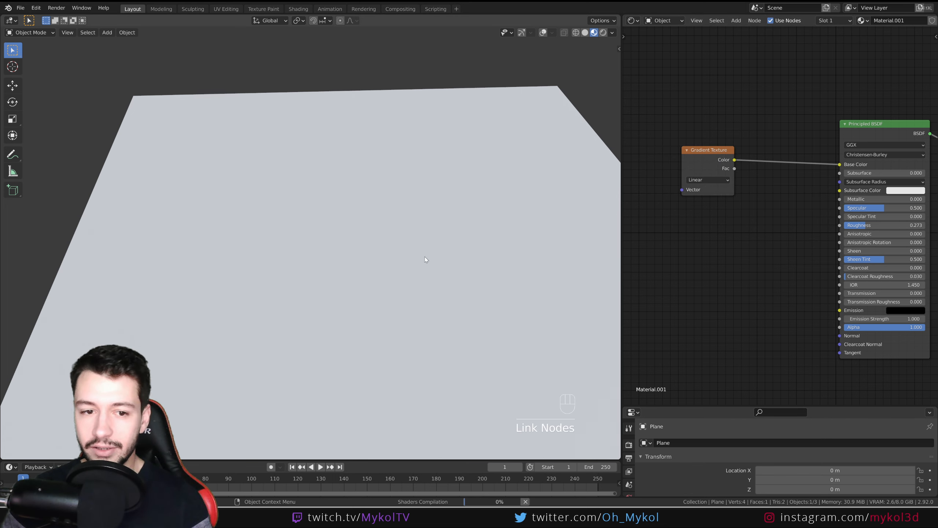
middle_drag(425, 259, 347, 246)
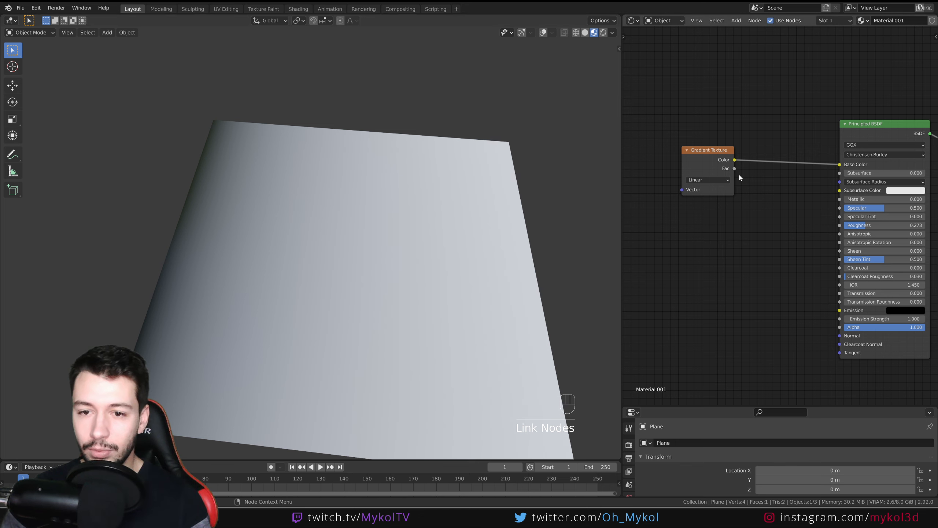
- Switch the Gradient Texture's type to Quadratic, to Easing, and finally to Diagonal to compare the blends
click(708, 180)
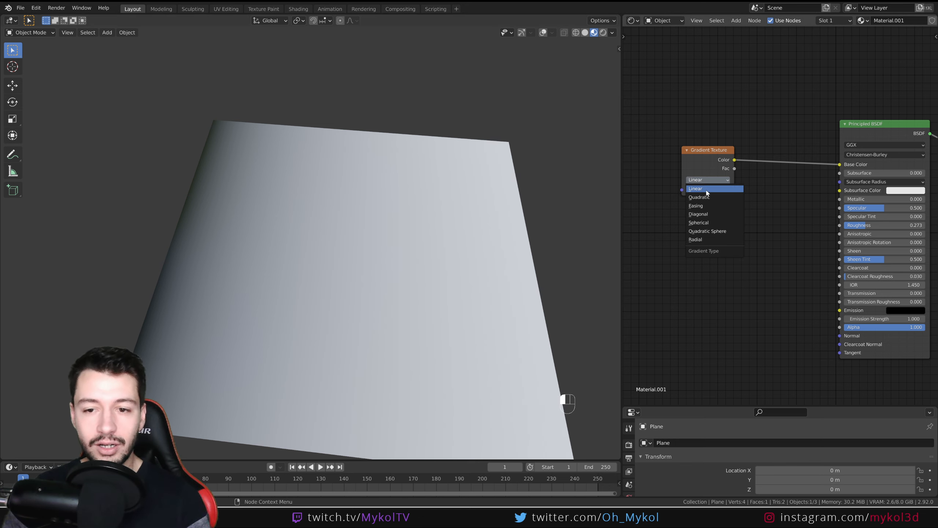
click(702, 197)
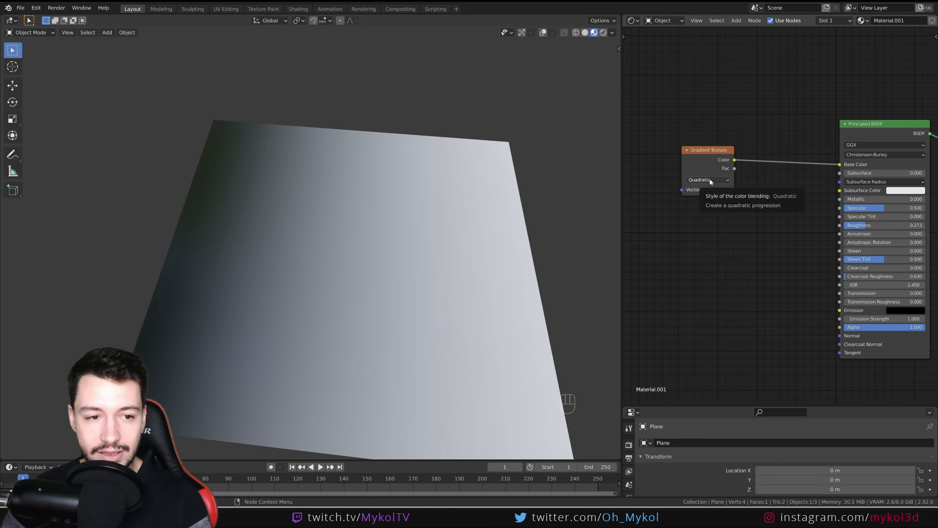
click(710, 180)
click(709, 188)
click(709, 180)
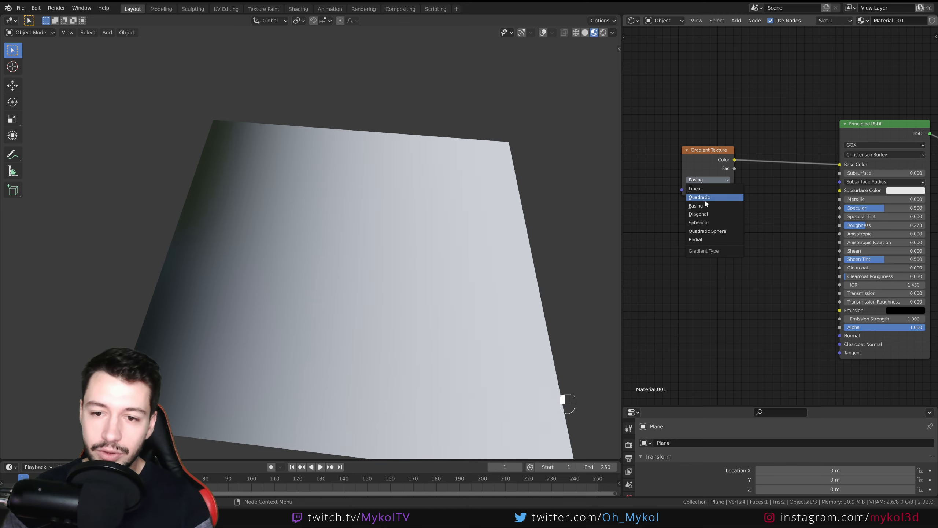
click(704, 214)
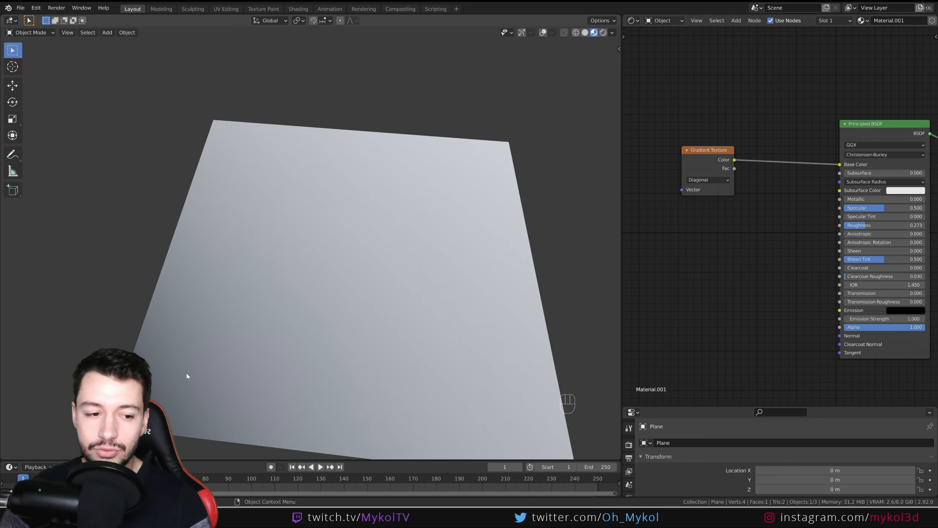
- Delete the Gradient Texture node
click(714, 152)
key(Delete)
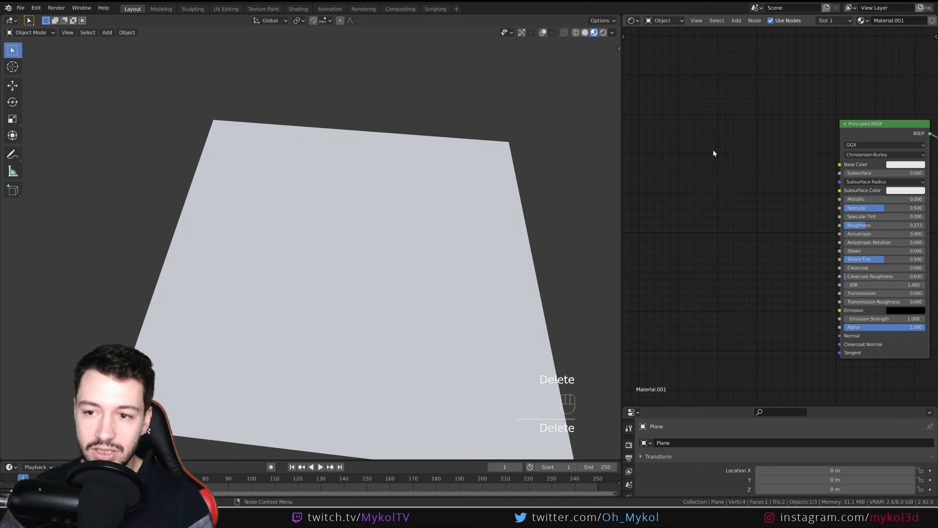
- Add a Musgrave Texture node and connect its Height output to the Principled BSDF's Base Color
key(shift+a)
mouse_move(714, 153)
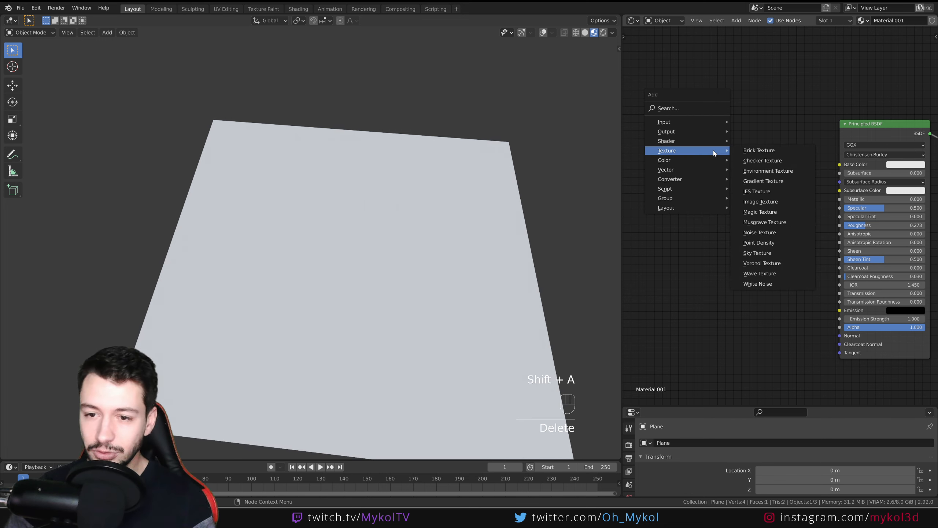
click(776, 222)
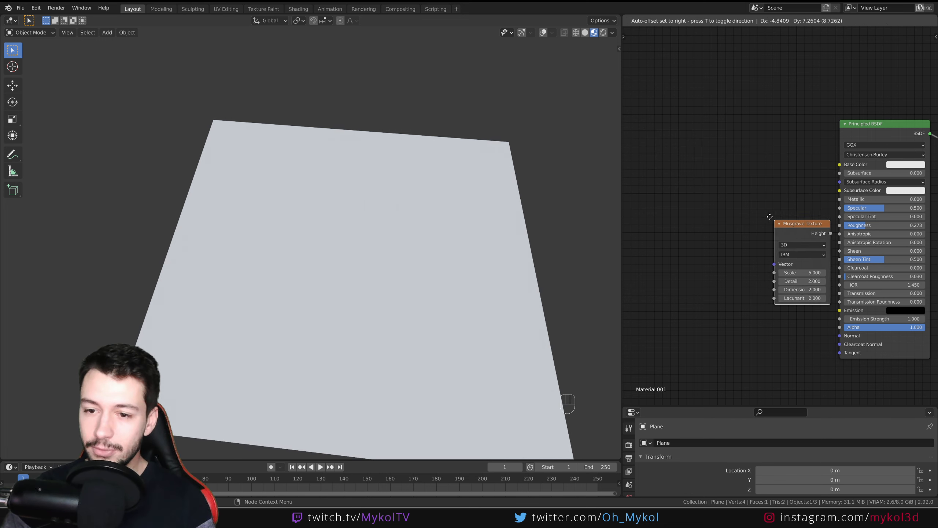
click(725, 148)
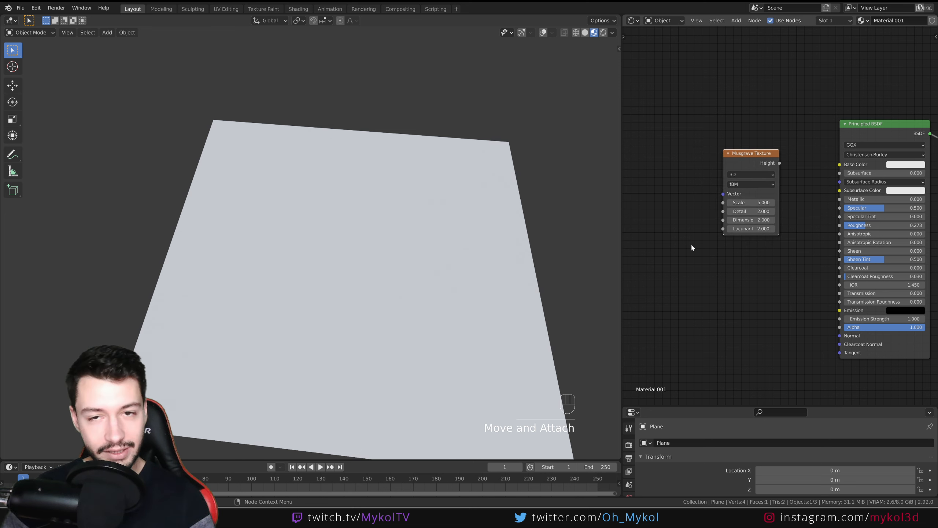
drag(780, 163, 840, 164)
scroll(376, 206, down, 2)
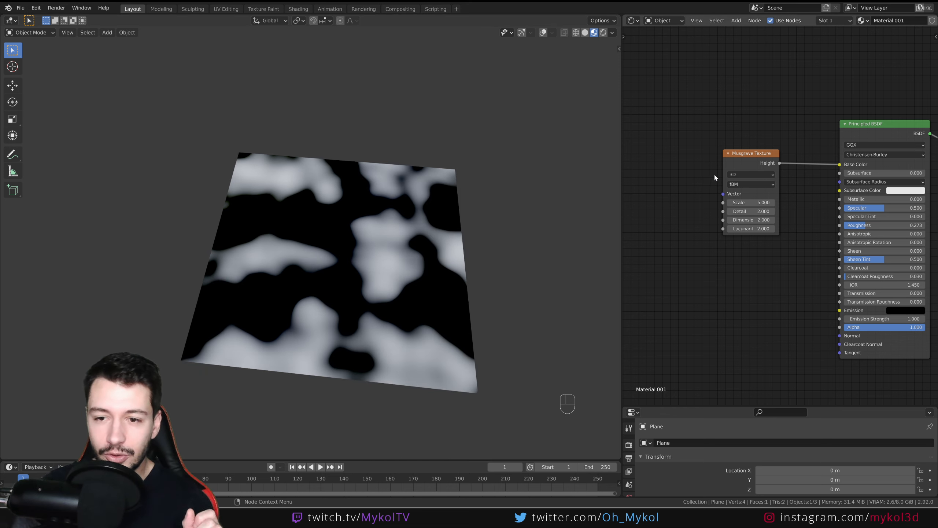
- Set the Musgrave Texture's Scale to 6.4 and its Detail to 16, keeping the 3D dimensions option
click(740, 174)
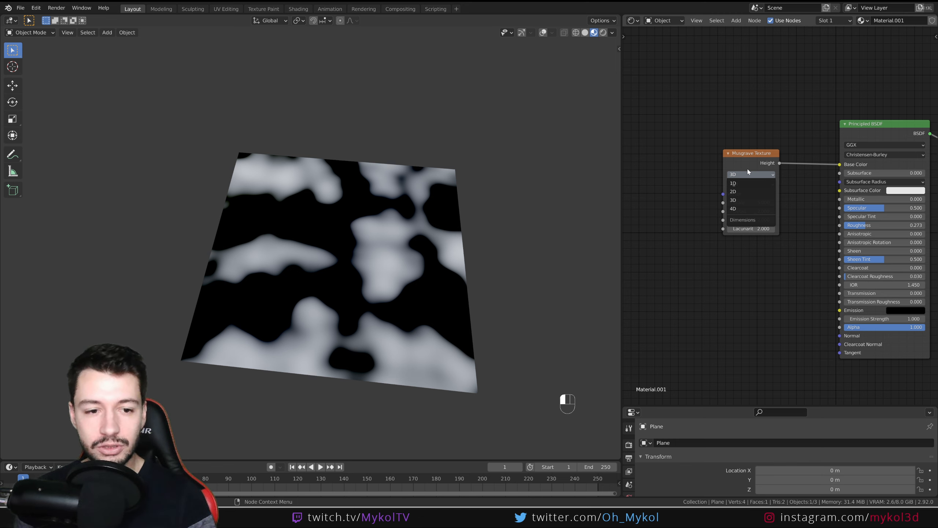
click(740, 175)
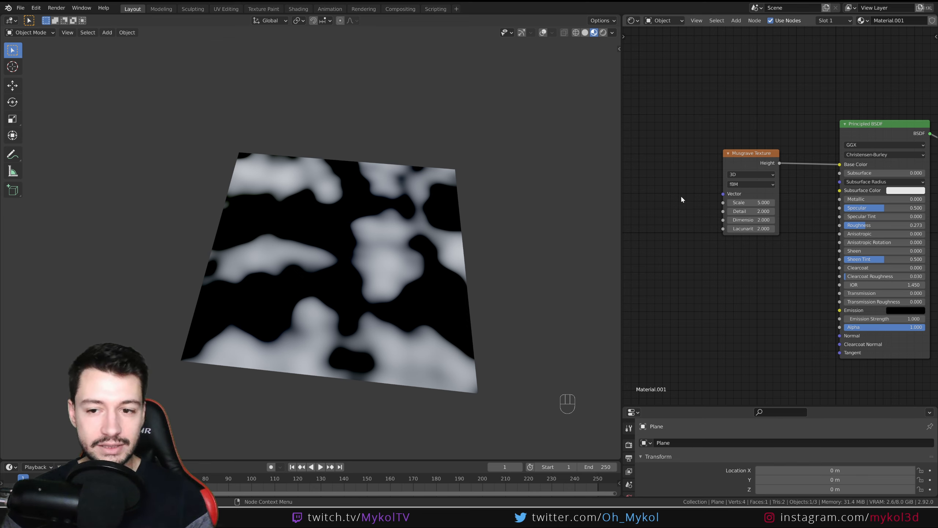
mouse_move(751, 202)
mouse_down()
mouse_move(786, 202)
mouse_move(749, 211)
mouse_up()
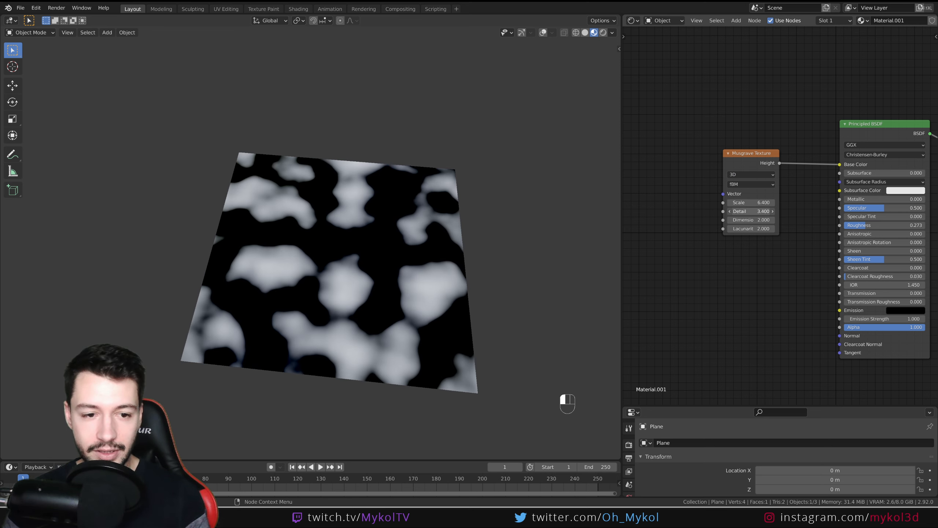
scroll(752, 227, up, 4)
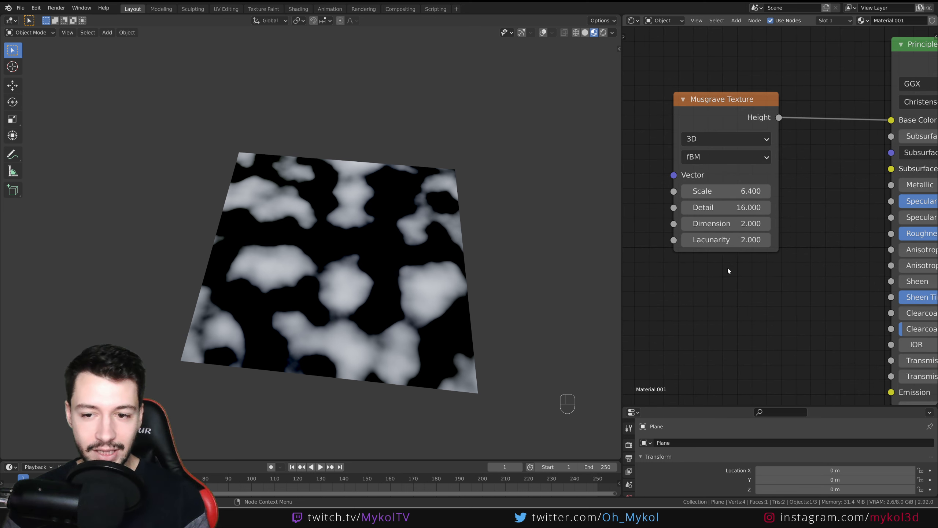
- Try a Dimension of 9.7 on the Musgrave Texture and settle on 0.4 for a finely detailed pattern
drag(752, 230, 767, 230)
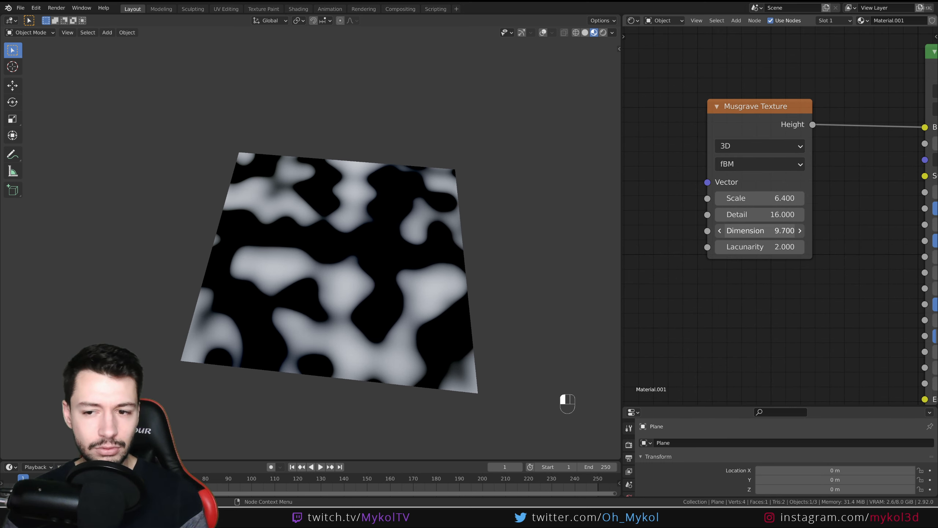
drag(765, 231, 746, 231)
scroll(403, 314, up, 2)
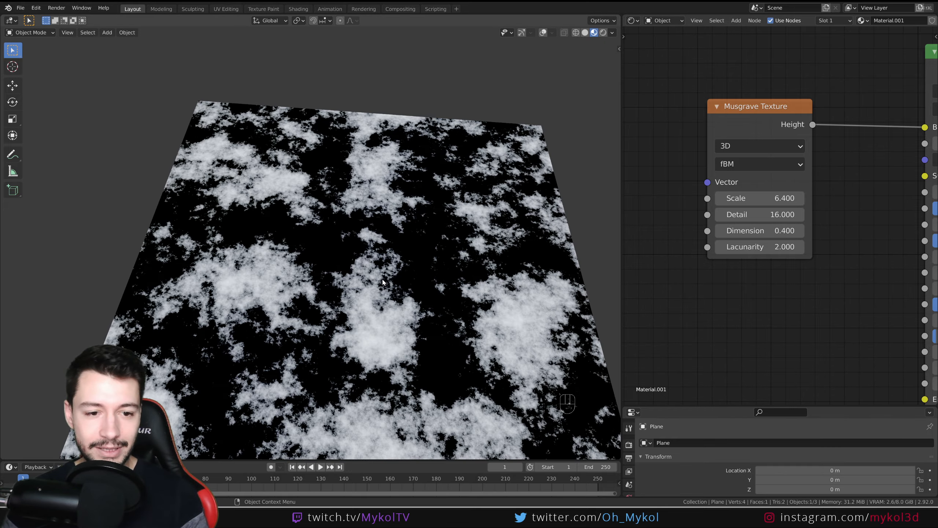
middle_drag(403, 314, 498, 369)
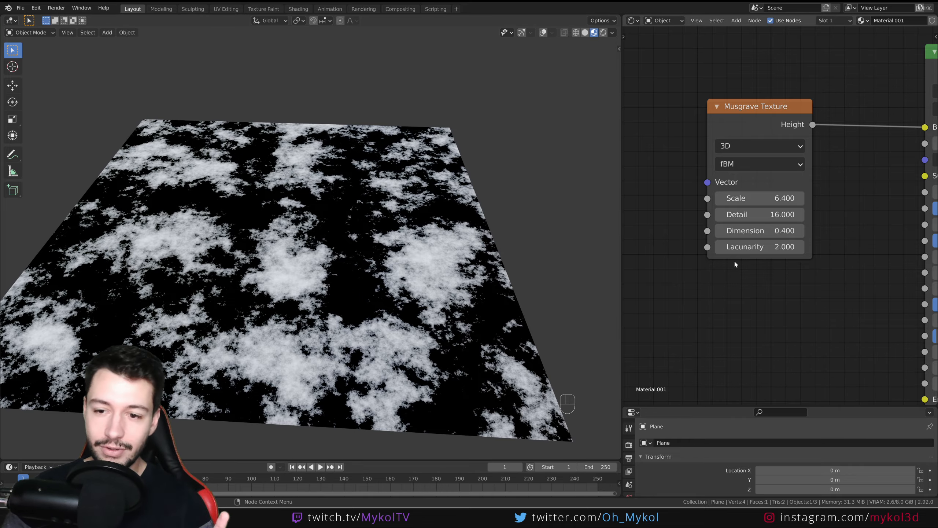
- Try a different Lacunarity value on the Musgrave Texture and undo the change
mouse_move(759, 247)
mouse_down()
mouse_move(768, 247)
mouse_move(760, 247)
mouse_up()
key(ctrl+z)
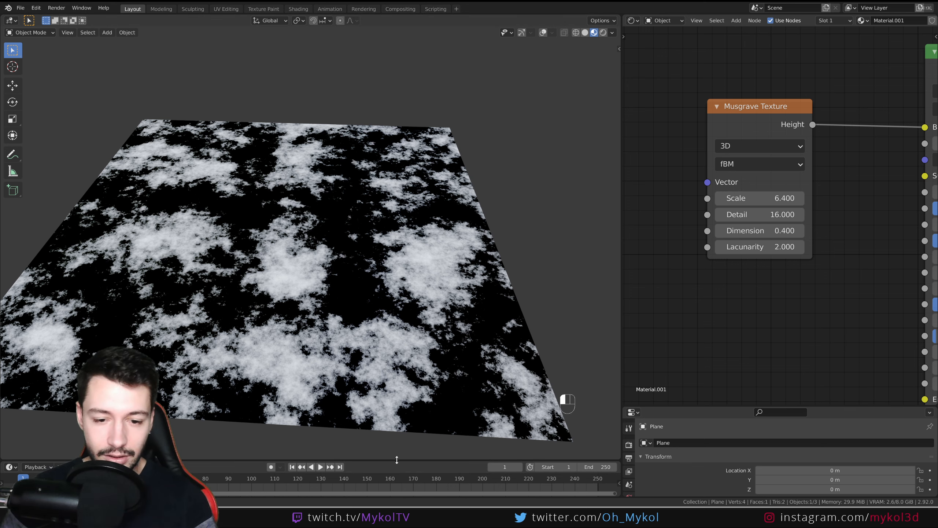
- Enlarge the timeline area below the 3D viewport and split it into two side-by-side timelines
drag(397, 459, 397, 300)
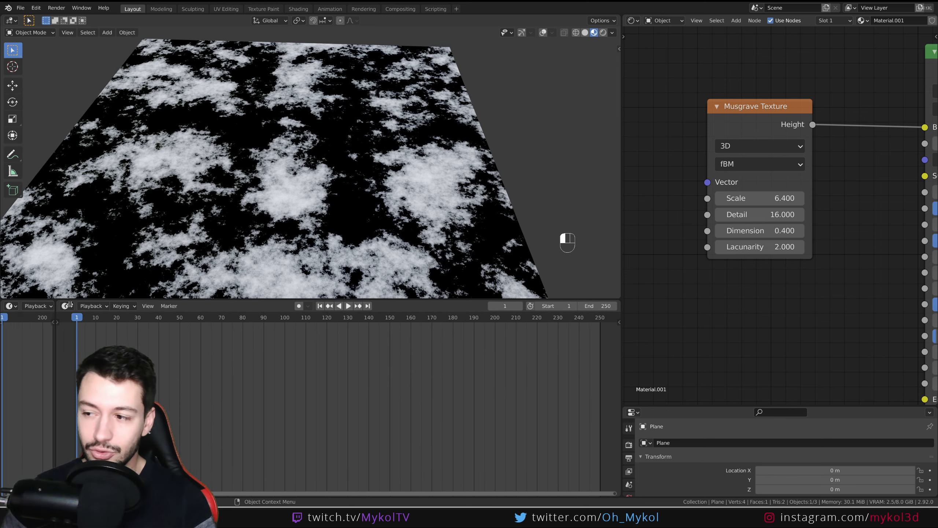
drag(69, 304, 313, 439)
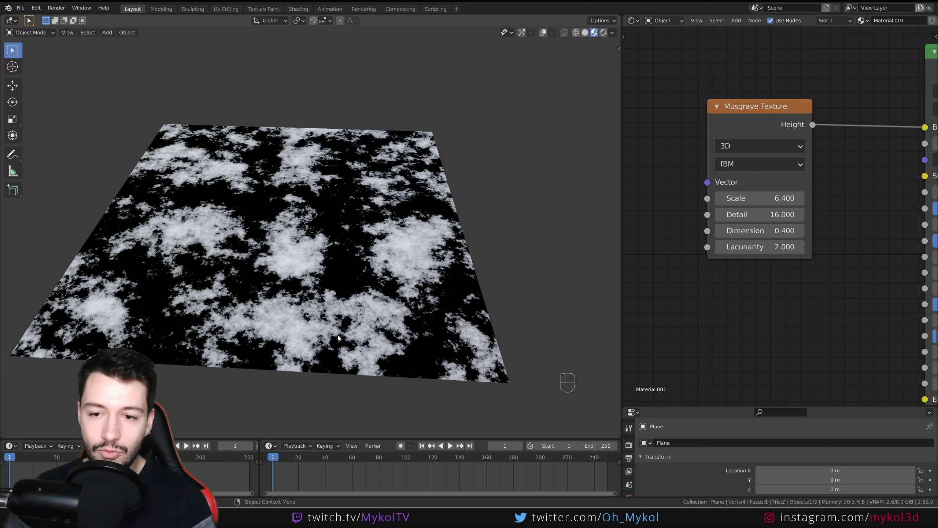
middle_drag(320, 337, 347, 337)
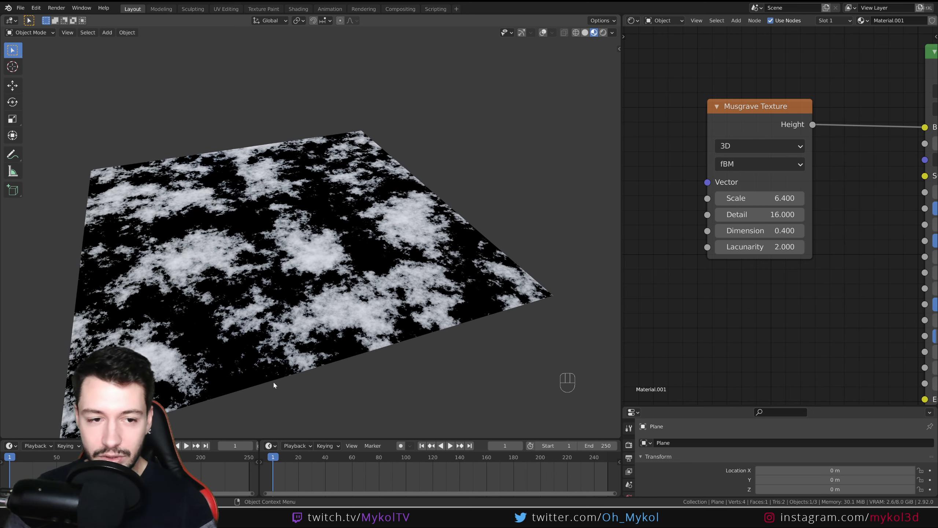
middle_drag(272, 384, 333, 369)
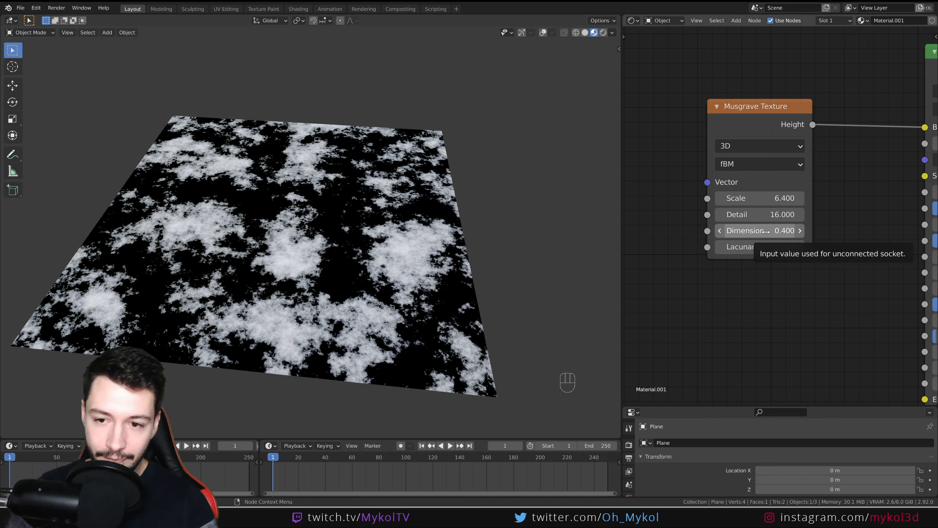
- Keyframe the Musgrave Texture's Dimension at 0.4 on frame 1 and at 0.2 on frame 40
key(i)
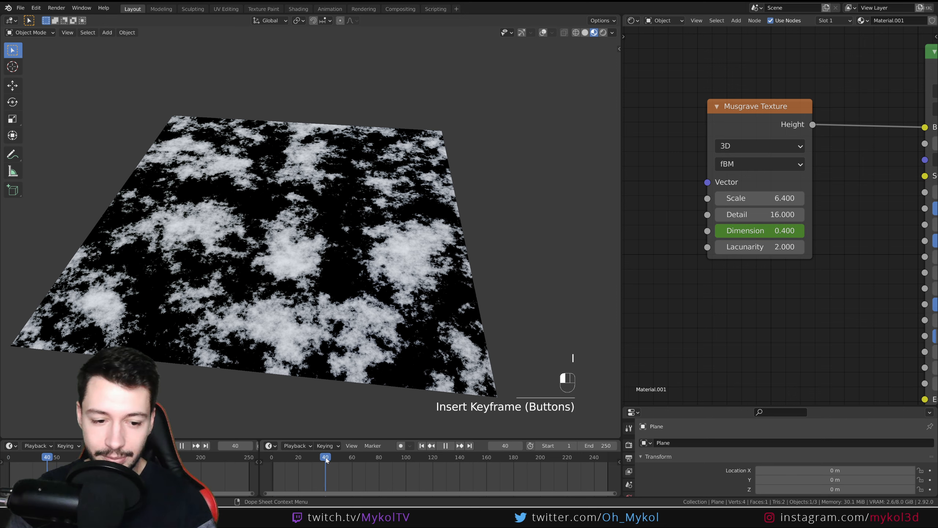
mouse_move(762, 230)
mouse_down()
mouse_move(800, 230)
mouse_move(756, 231)
mouse_up()
key(i)
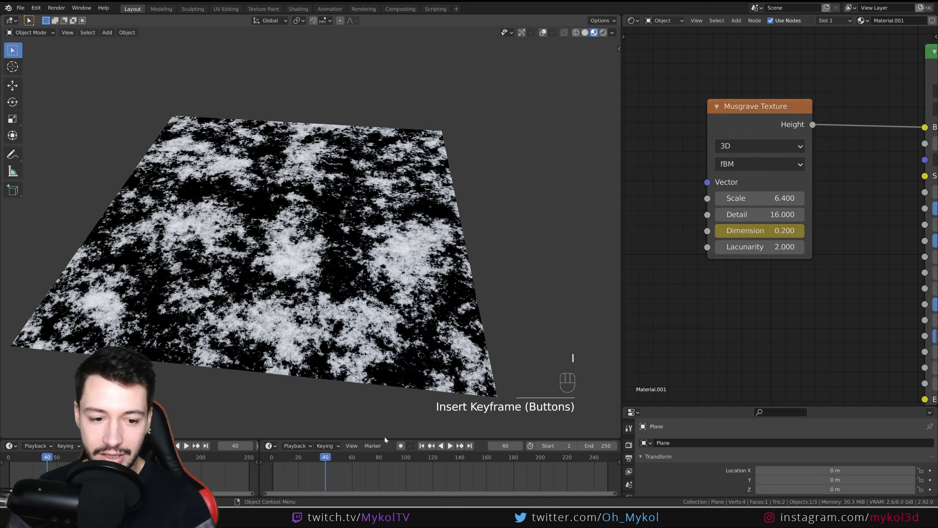
- Scrub the timeline across the keyframed range to preview the animated Dimension close up, stopping at frame 7
drag(316, 460, 270, 461)
scroll(324, 336, up, 4)
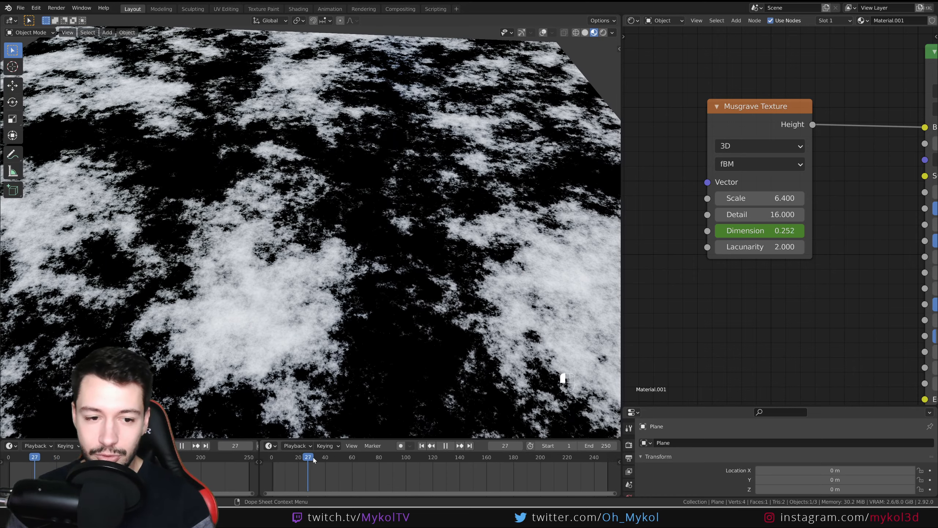
drag(332, 466, 281, 494)
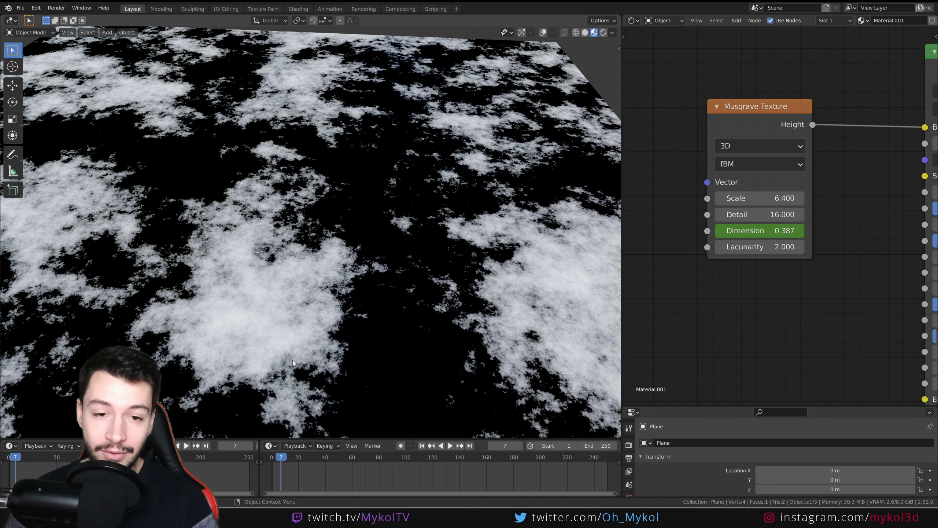
- Disconnect the Musgrave Texture's Height output from the Principled BSDF's Base Color
scroll(292, 362, down, 8)
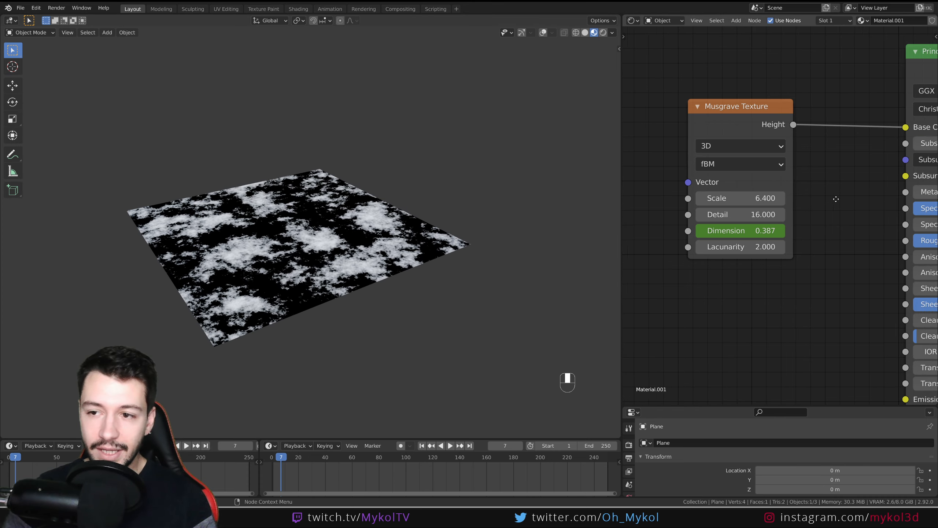
middle_drag(763, 67, 662, 75)
drag(664, 111, 694, 114)
middle_drag(696, 95, 724, 99)
drag(852, 139, 827, 147)
middle_drag(796, 219, 780, 178)
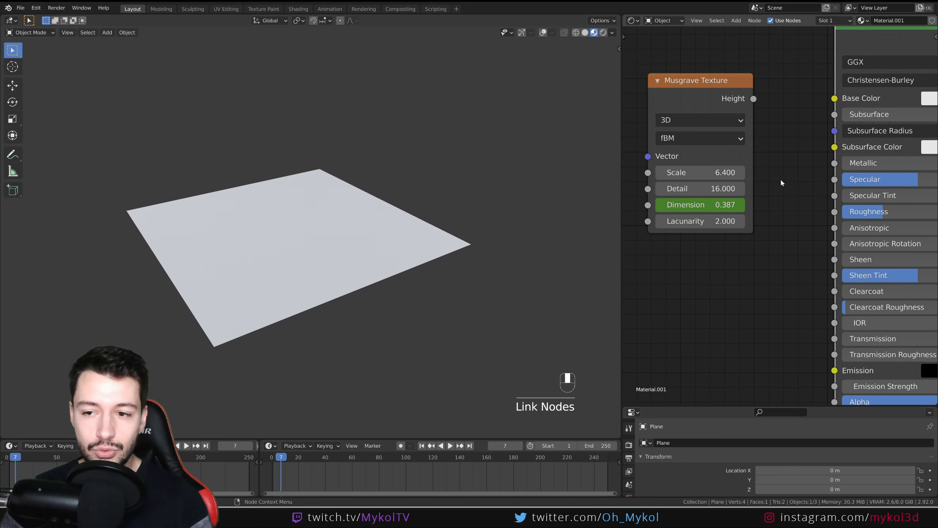
- Set the Principled BSDF's Metallic to 1.0 and connect the Musgrave Texture's Height output to Roughness
drag(712, 83, 679, 172)
scroll(710, 188, down, 2)
middle_drag(751, 212, 712, 206)
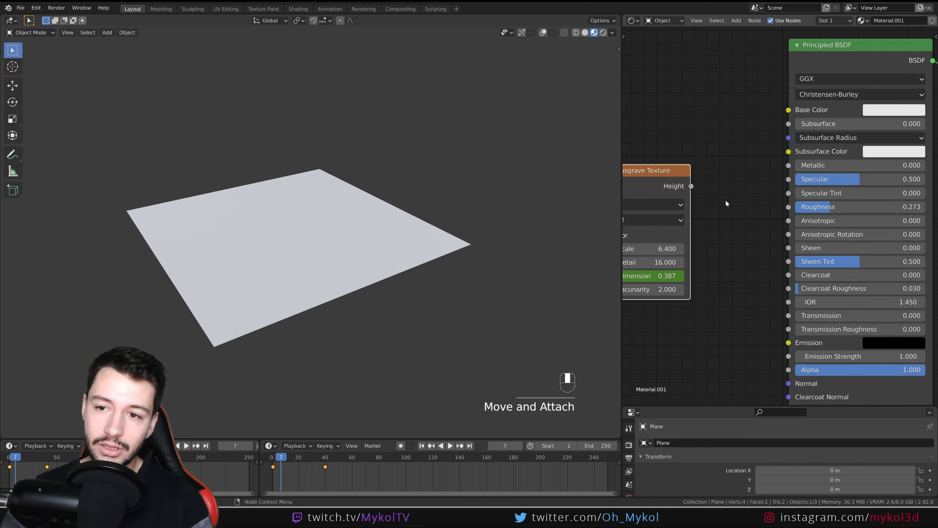
drag(831, 165, 920, 166)
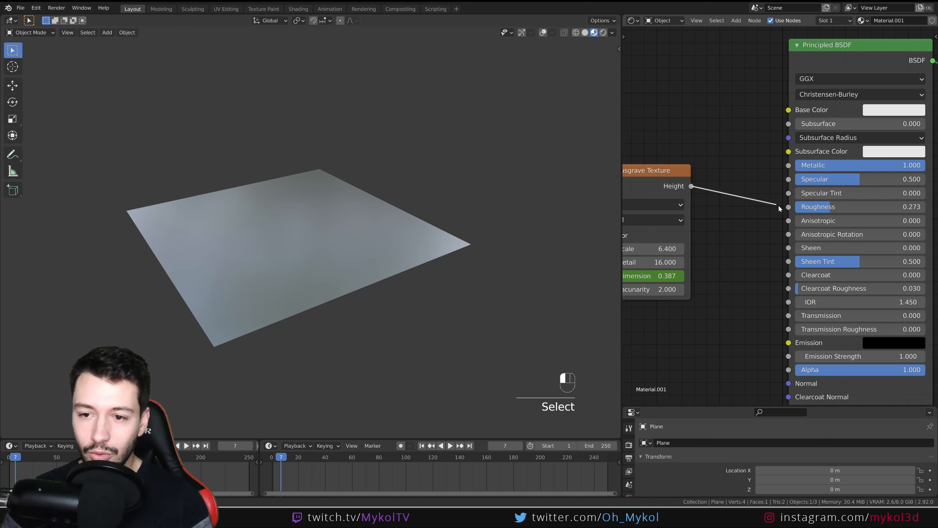
drag(790, 209, 789, 206)
- Examine how the Musgrave-driven roughness varies the reflections across the metallic plane from several angles
scroll(348, 266, up, 5)
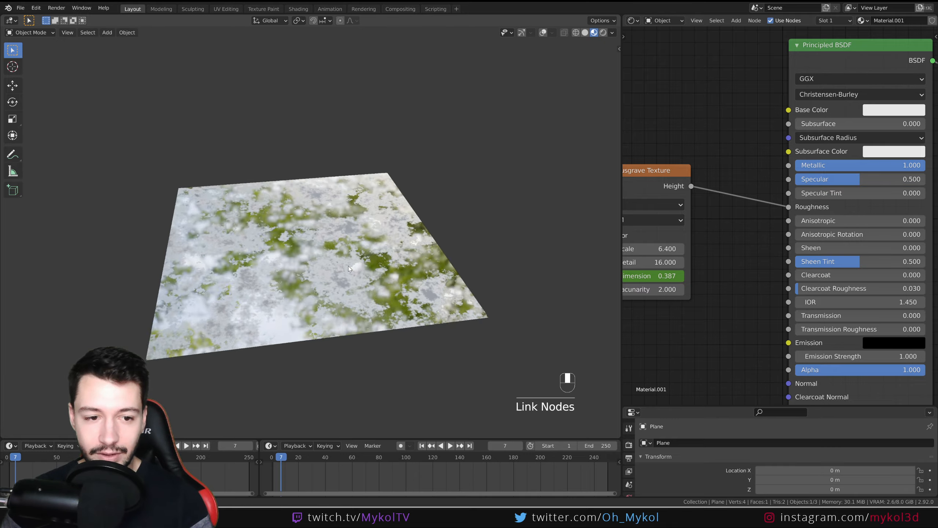
scroll(378, 290, down, 3)
middle_drag(379, 290, 558, 300)
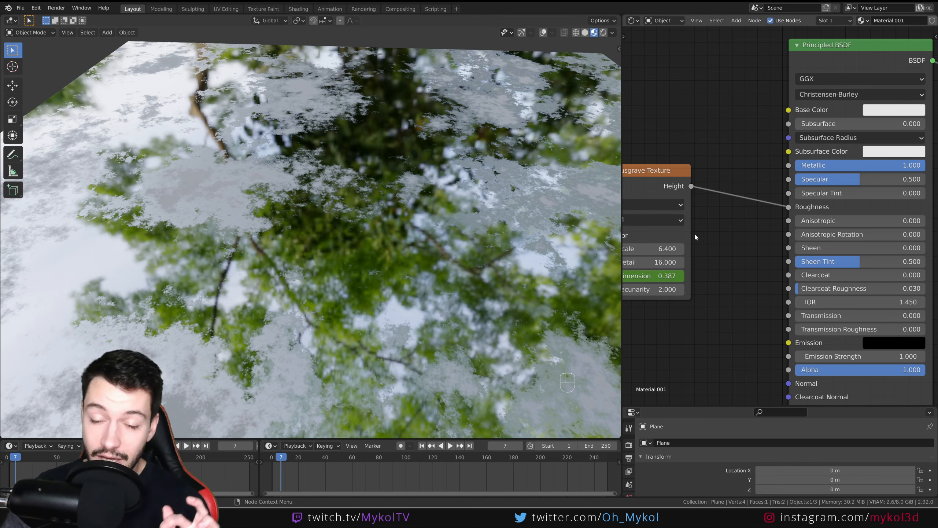
middle_drag(735, 252, 854, 254)
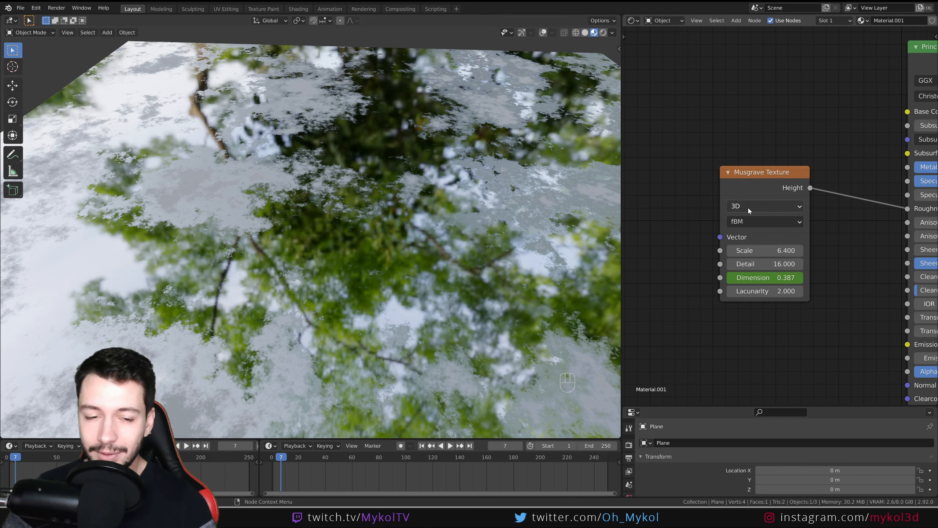
middle_drag(422, 272, 414, 255)
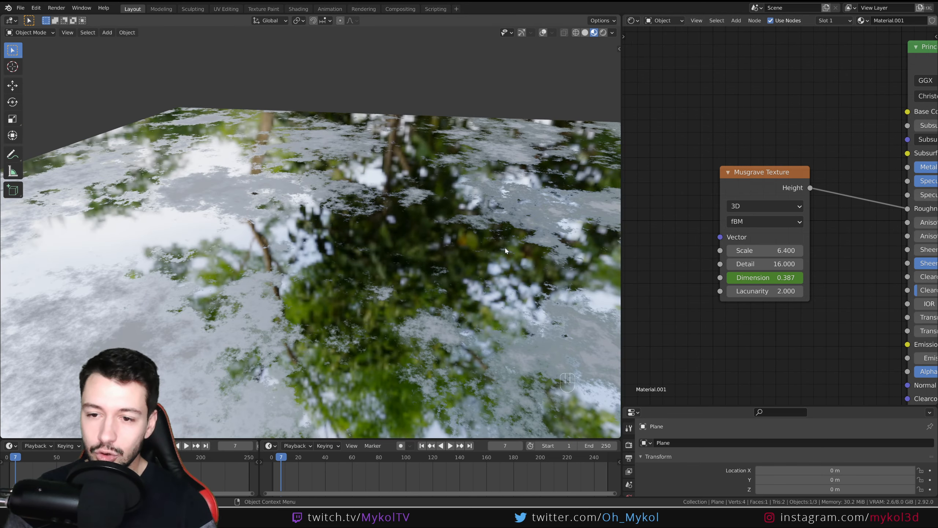
drag(756, 176, 756, 189)
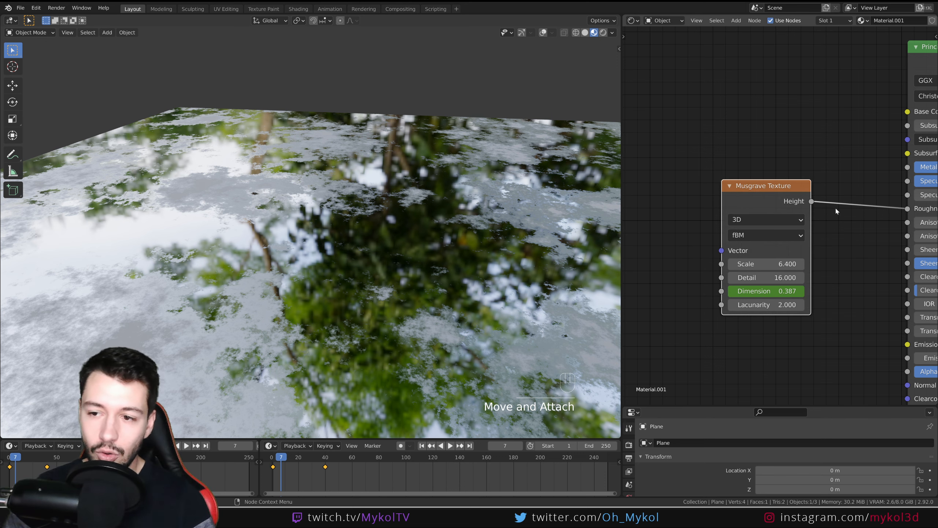
middle_drag(786, 205, 722, 204)
middle_drag(338, 300, 397, 301)
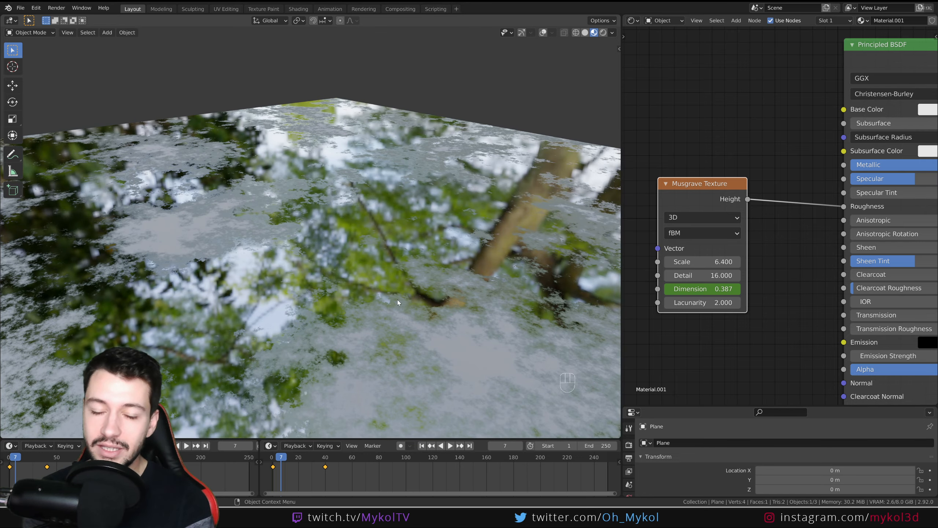
middle_drag(397, 299, 591, 311)
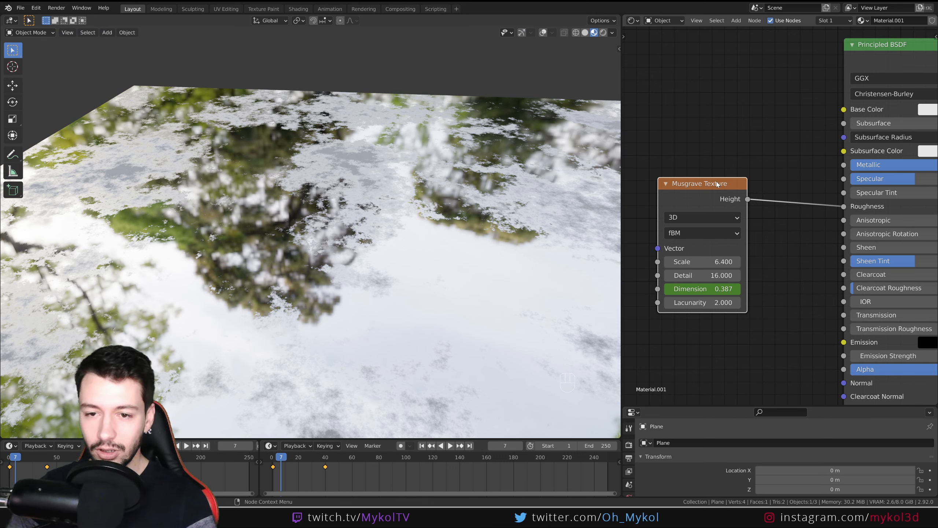
- Delete the Musgrave Texture node and reset the Principled BSDF to Roughness 0.5 and Metallic 0
key(Delete)
ctrl+scroll(832, 232, right, 3)
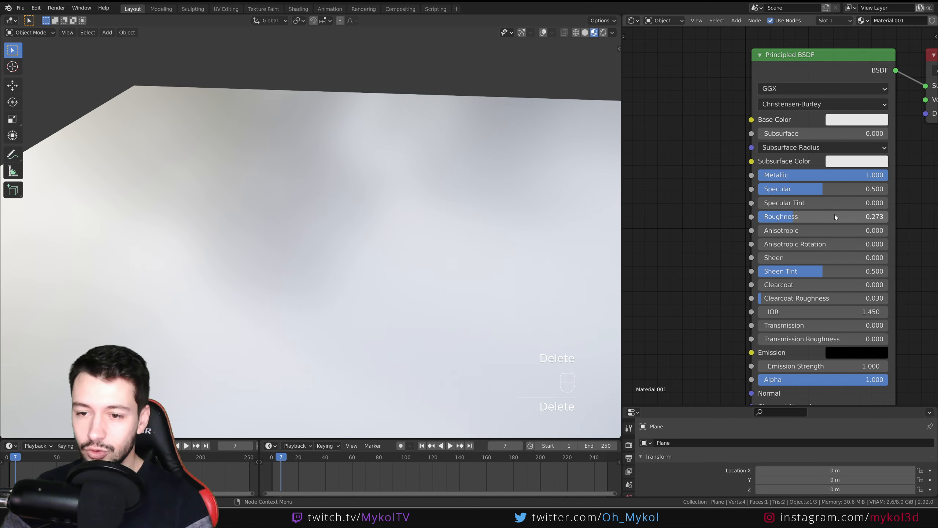
click(835, 216)
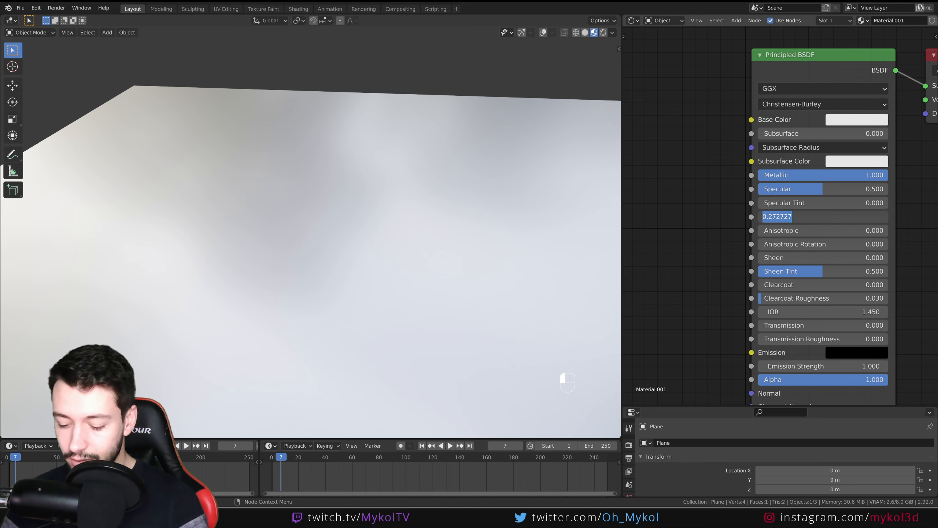
key(Return)
drag(823, 173, 741, 175)
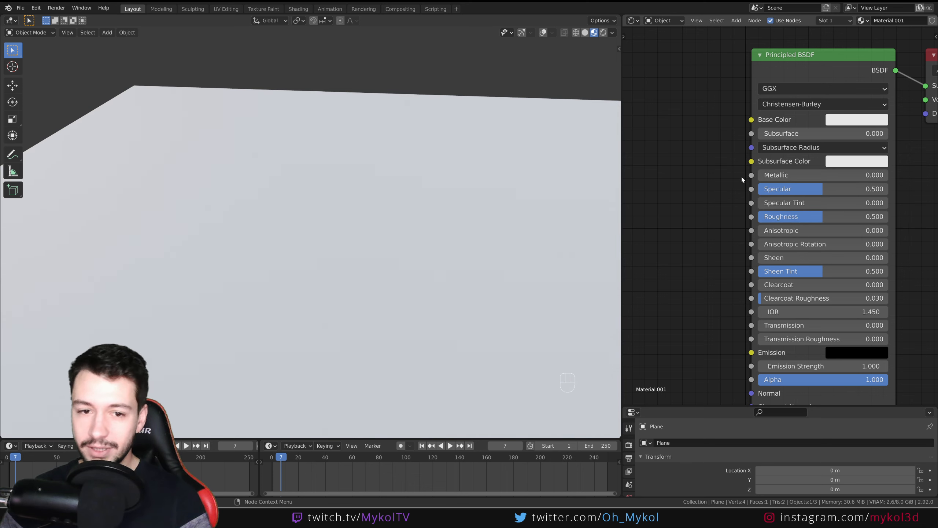
- Show the whole plane in a straight top view
scroll(378, 218, down, 4)
scroll(384, 233, down, 2)
key(KP_7)
scroll(370, 232, up, 4)
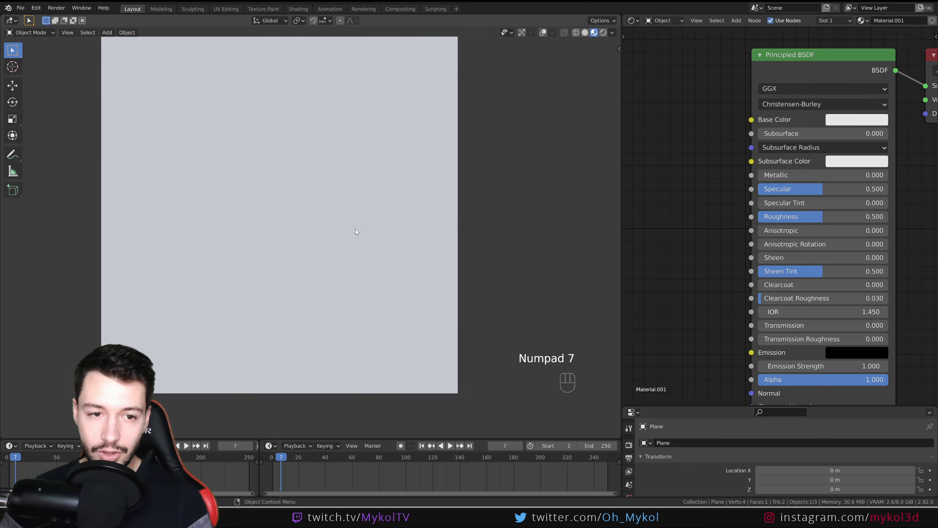
- Try a Noise Texture node's Fac output as the Principled BSDF's Base Color and remove the node
shift+middle_drag(331, 194, 350, 211)
middle_drag(603, 147, 656, 138)
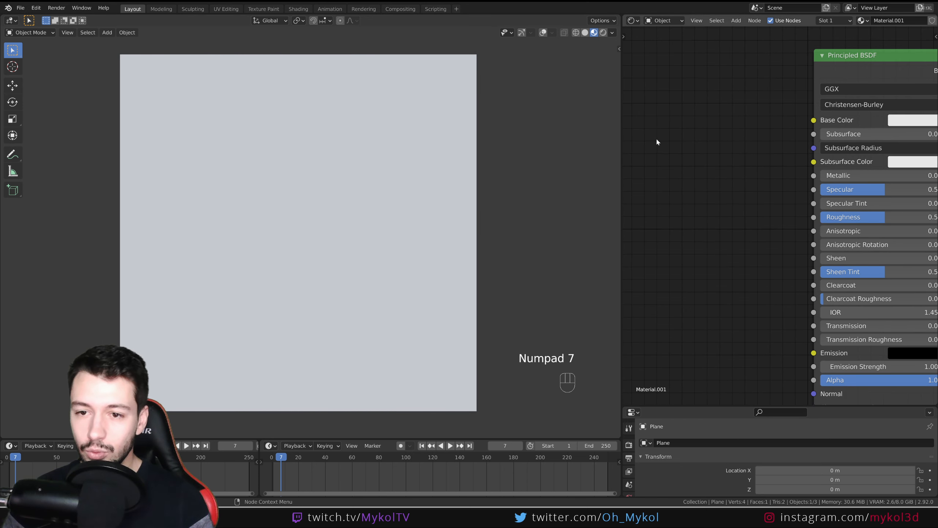
key(shift+a)
mouse_move(656, 141)
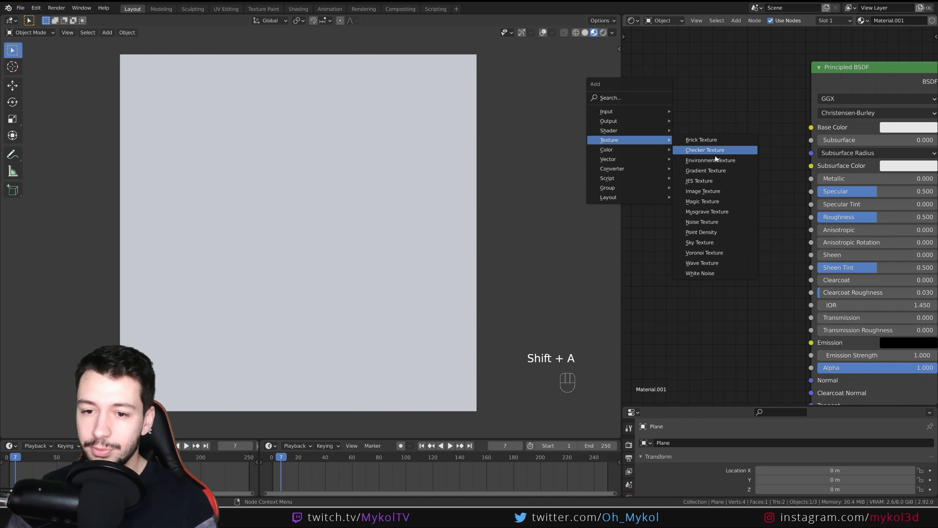
click(702, 222)
click(654, 117)
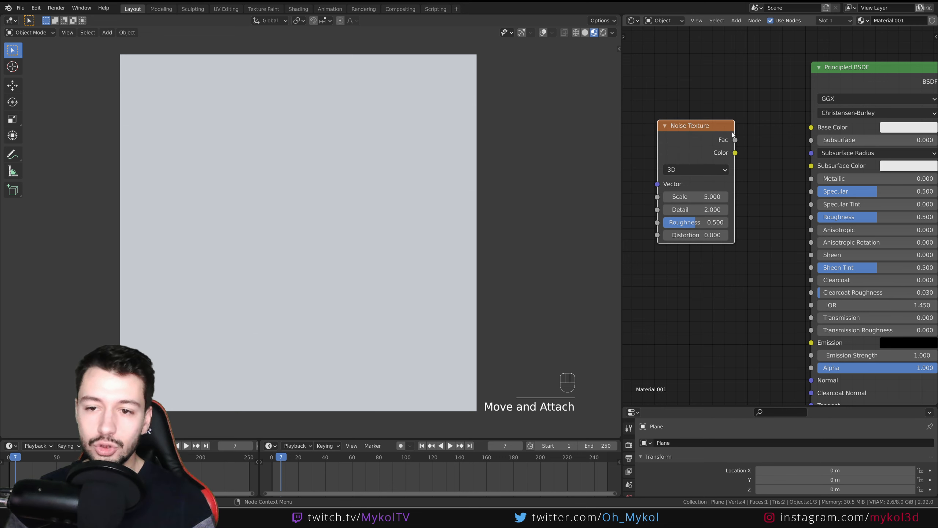
drag(735, 140, 811, 128)
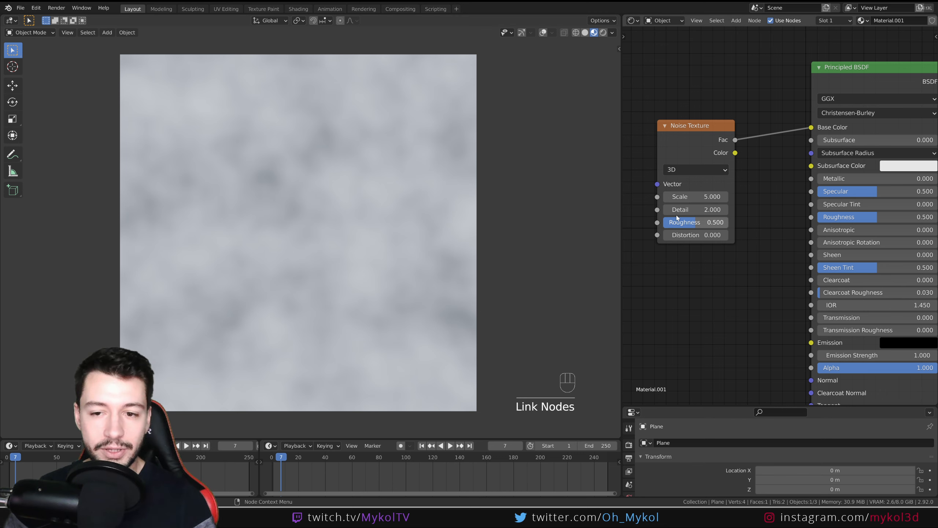
click(692, 144)
key(Delete)
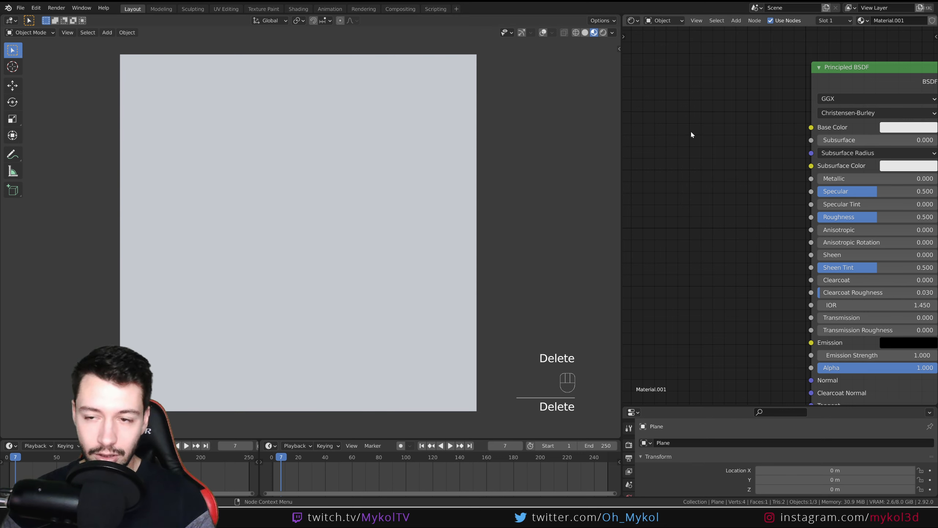
- Add a Voronoi Texture node and connect its Distance output to the Principled BSDF's Base Color
key(shift+a)
mouse_move(691, 132)
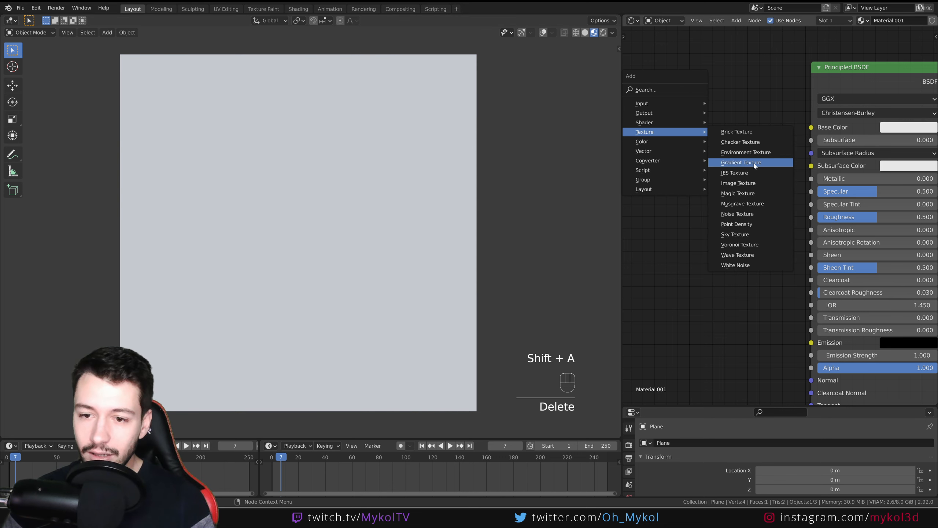
click(753, 245)
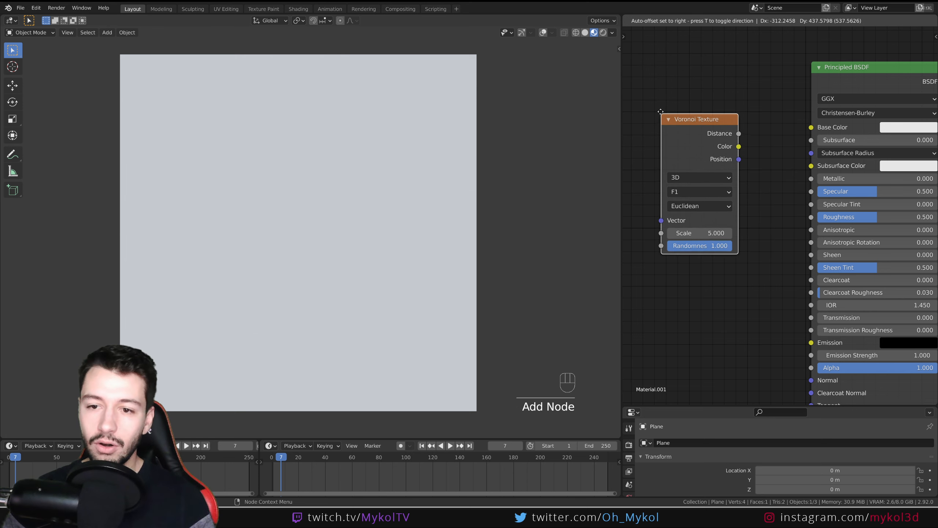
click(654, 101)
drag(736, 126, 811, 127)
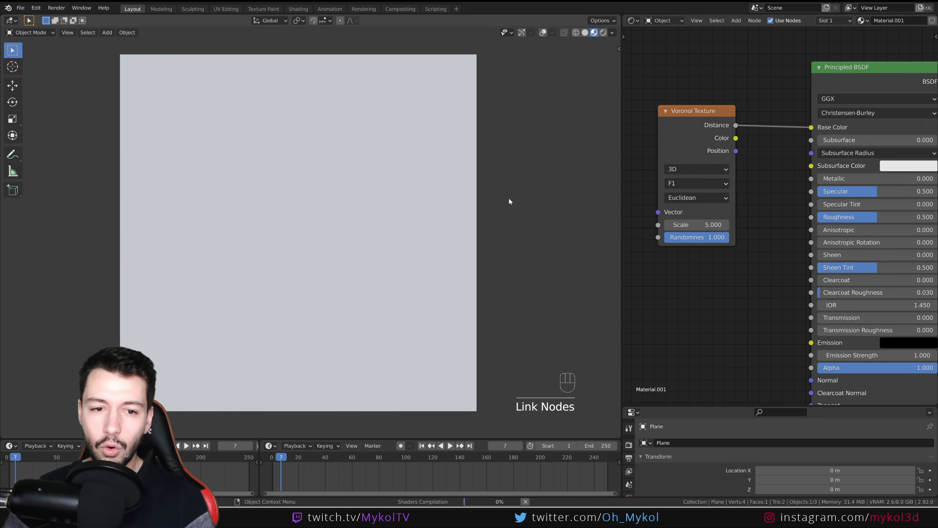
- Turn on the viewport gizmos and overlays in a close, angled view of the Voronoi-textured plane
scroll(383, 203, down, 2)
middle_drag(376, 210, 314, 226)
middle_drag(328, 265, 349, 273)
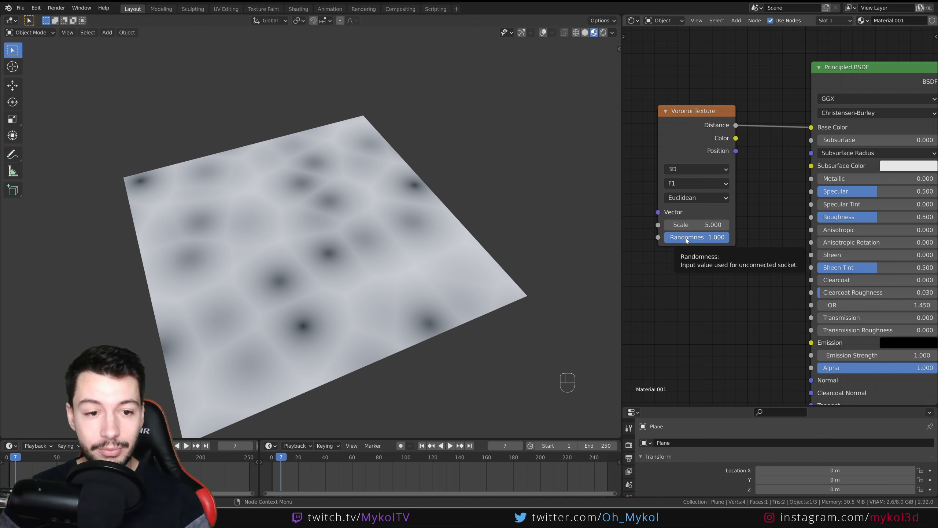
middle_drag(418, 272, 372, 303)
scroll(390, 295, up, 3)
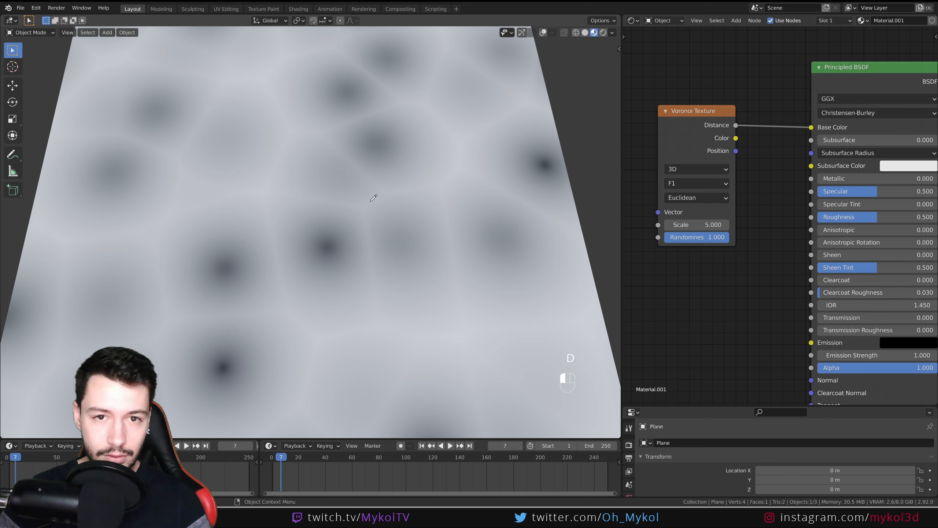
click(522, 32)
click(543, 32)
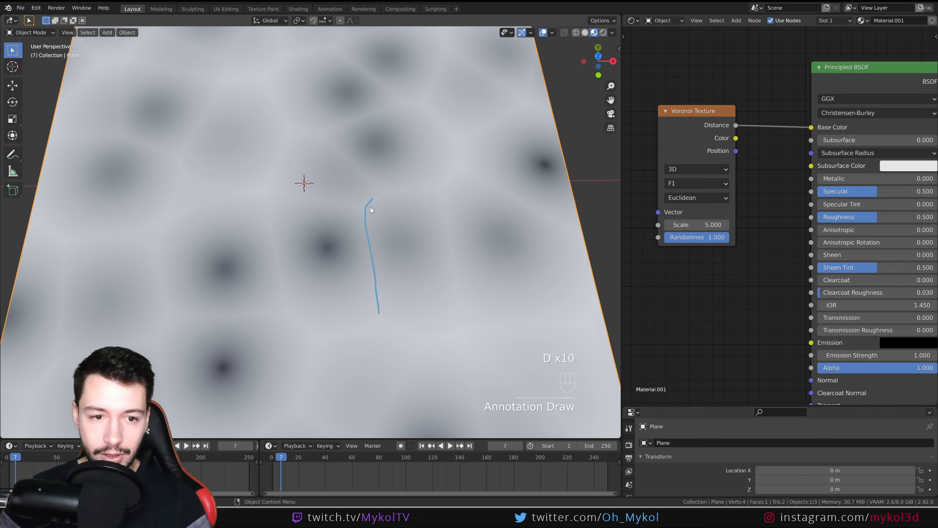
- Outline a few Voronoi cells with freehand annotation strokes and undo all of the strokes
drag(372, 214, 273, 200)
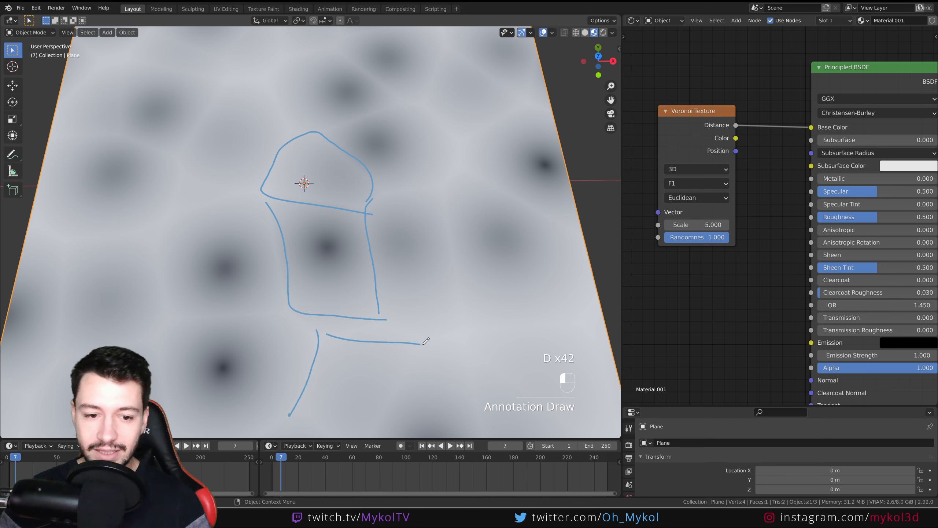
key(ctrl+z)
key(ctrl+z)
key(ctrl+z)
key(ctrl+z)
key(ctrl+z)
key(ctrl+z)
key(ctrl+z)
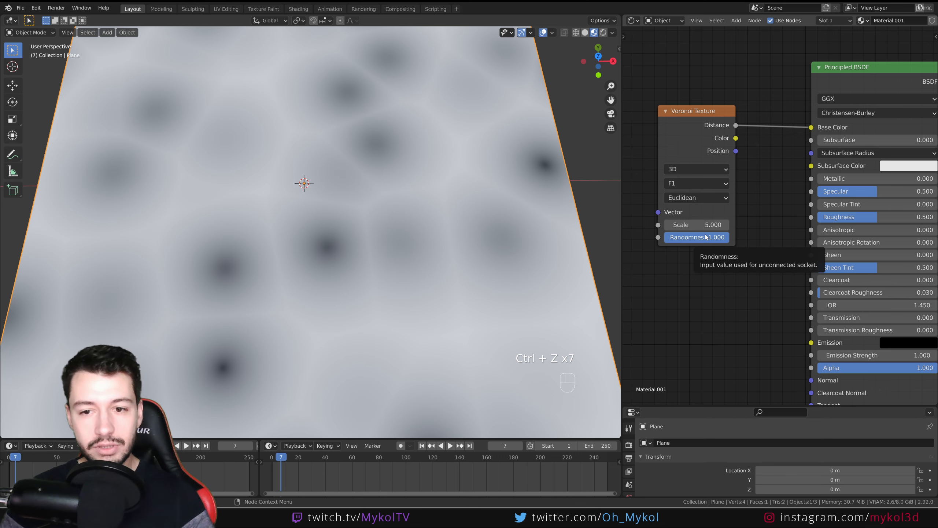
- Set the Voronoi Texture's Randomness to 0 and its Scale to 15.6
drag(722, 239, 669, 238)
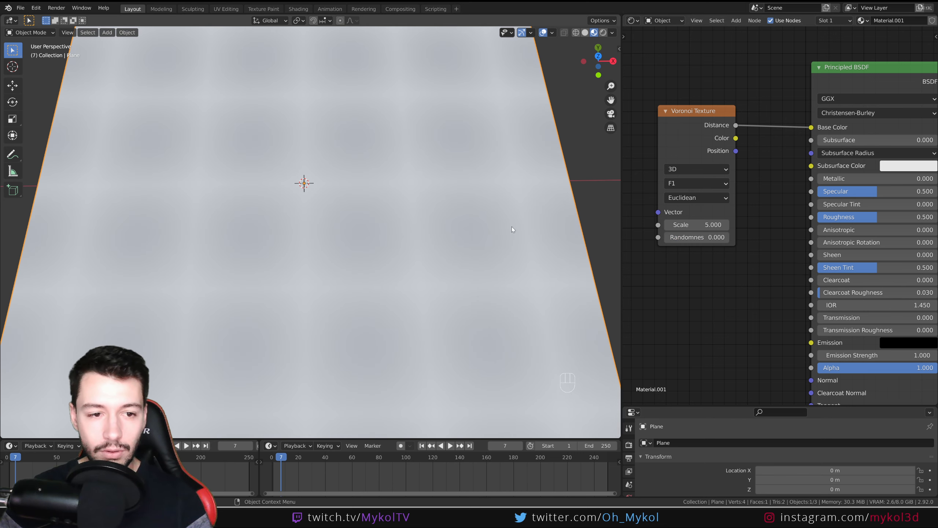
scroll(325, 199, down, 4)
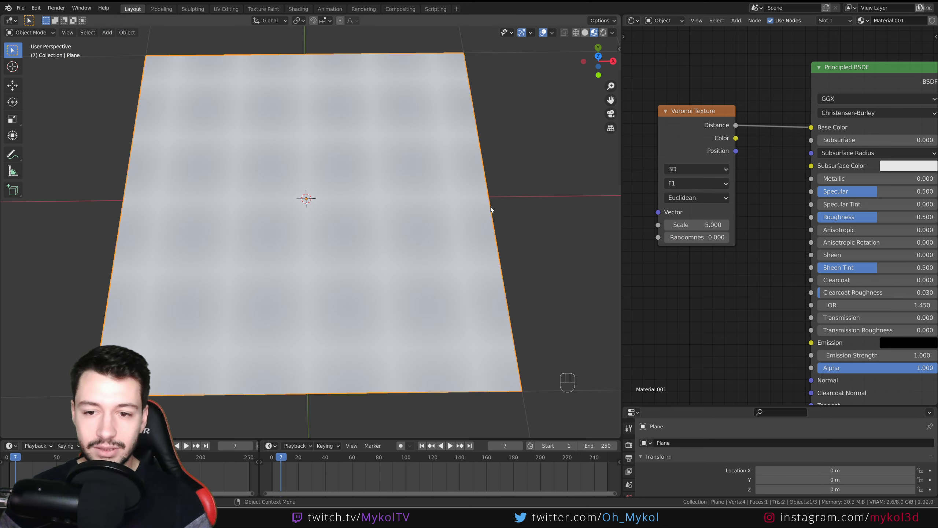
drag(687, 225, 728, 225)
scroll(572, 211, up, 3)
scroll(572, 211, down, 2)
- Insert a ColorRamp node between the Voronoi Texture's Distance output and the Principled BSDF's Base Color
middle_drag(777, 241, 850, 234)
drag(772, 121, 667, 135)
key(shift+a)
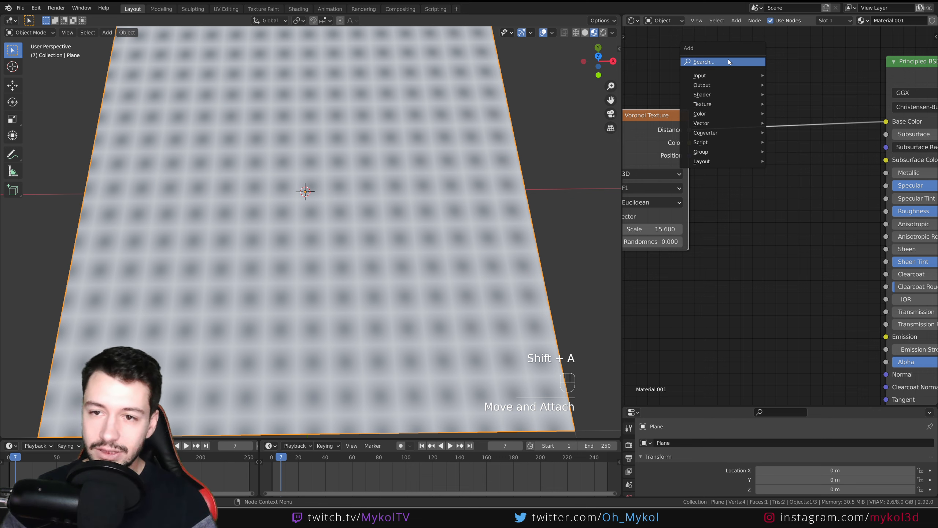
click(729, 61)
text(color)
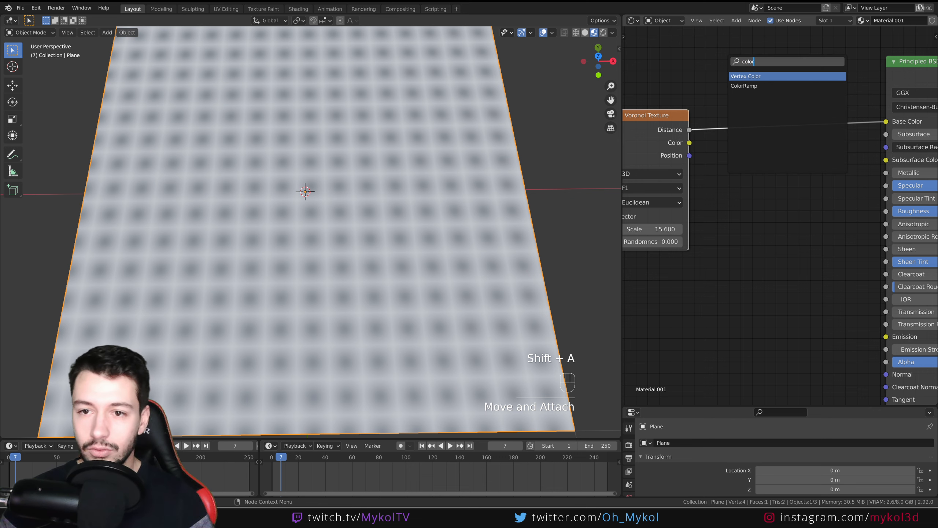
click(744, 85)
click(751, 104)
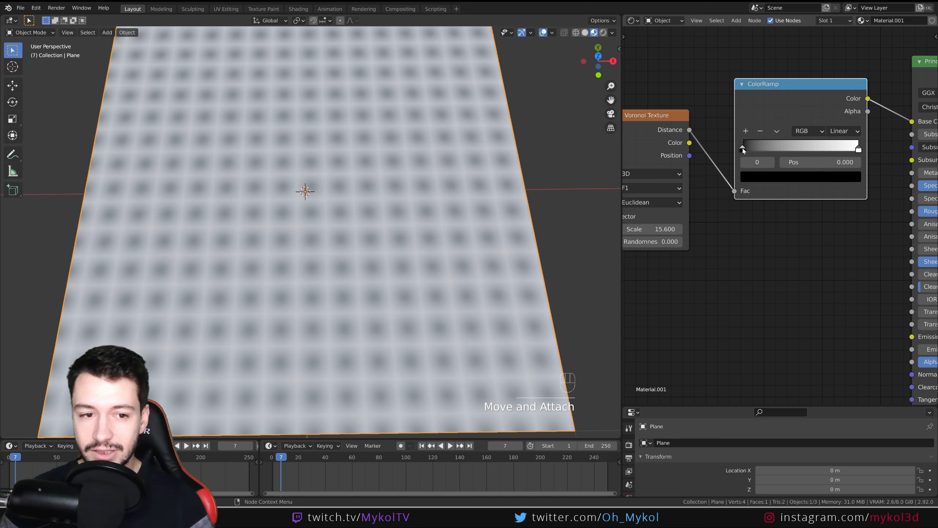
- Bring the ColorRamp's black stop inward and its white stop to 0.306, and inspect the dots on the plane
drag(743, 148, 772, 147)
drag(854, 149, 773, 155)
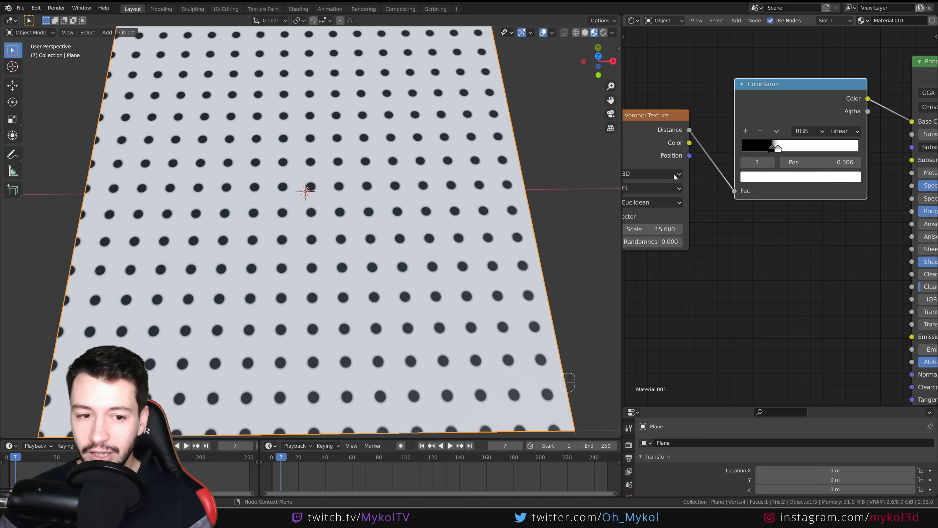
middle_drag(342, 259, 388, 220)
scroll(331, 247, up, 4)
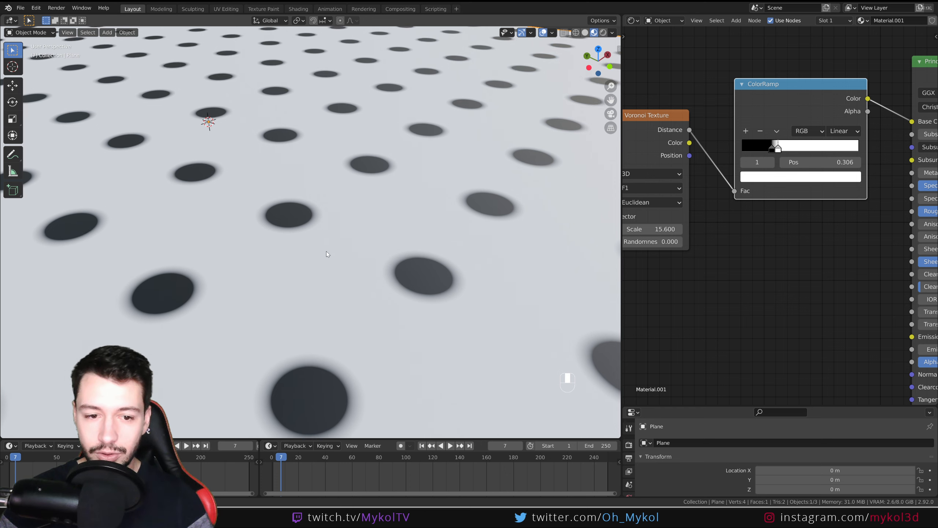
scroll(326, 251, up, 3)
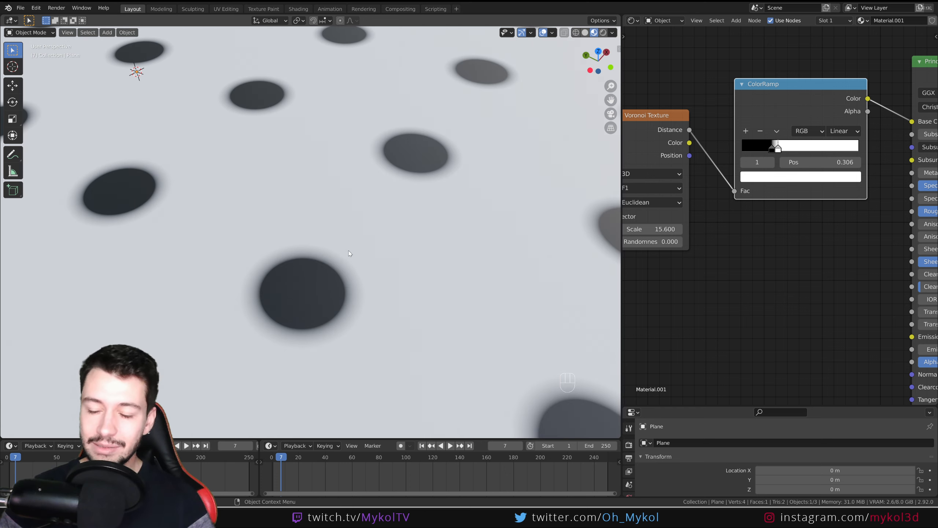
scroll(338, 260, down, 10)
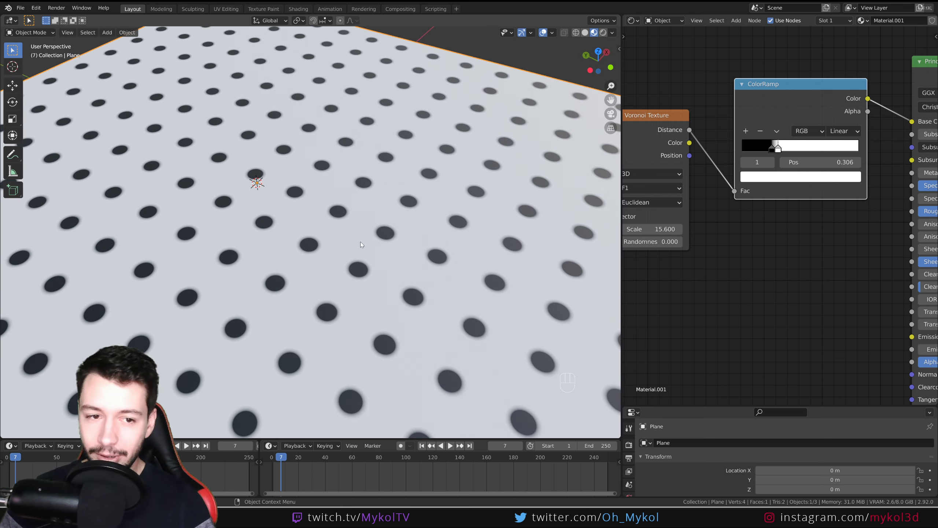
middle_drag(362, 244, 309, 202)
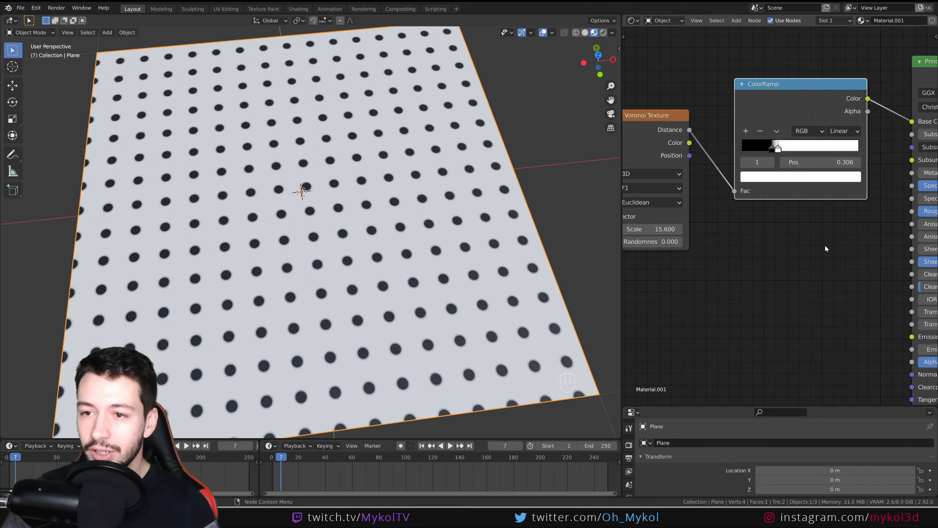
- Move the ColorRamp's Color link from the Principled BSDF's Base Color to its Alpha input
middle_drag(936, 164, 784, 167)
scroll(706, 232, down, 2)
middle_drag(706, 232, 719, 211)
drag(775, 114, 760, 132)
drag(759, 306, 775, 315)
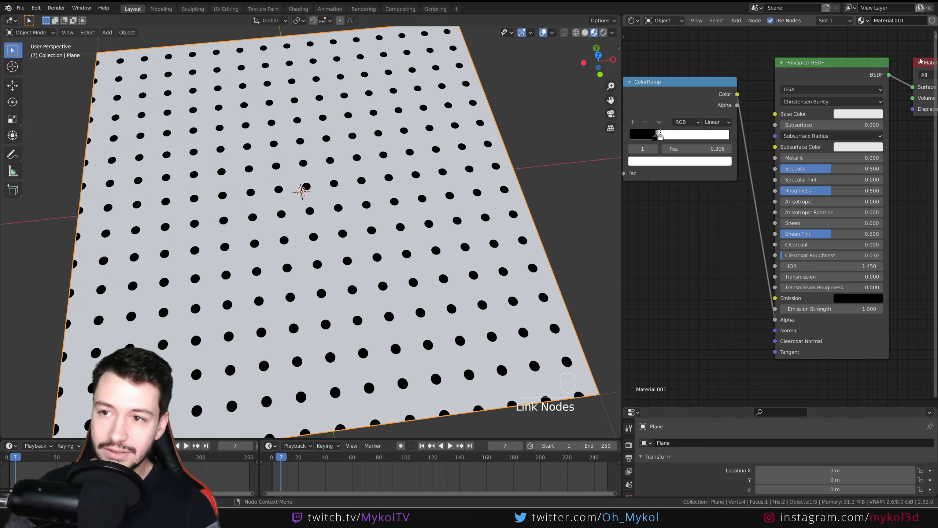
- Set the material's Blend Mode to Alpha Clip in the shader editor's material options
click(936, 36)
click(934, 105)
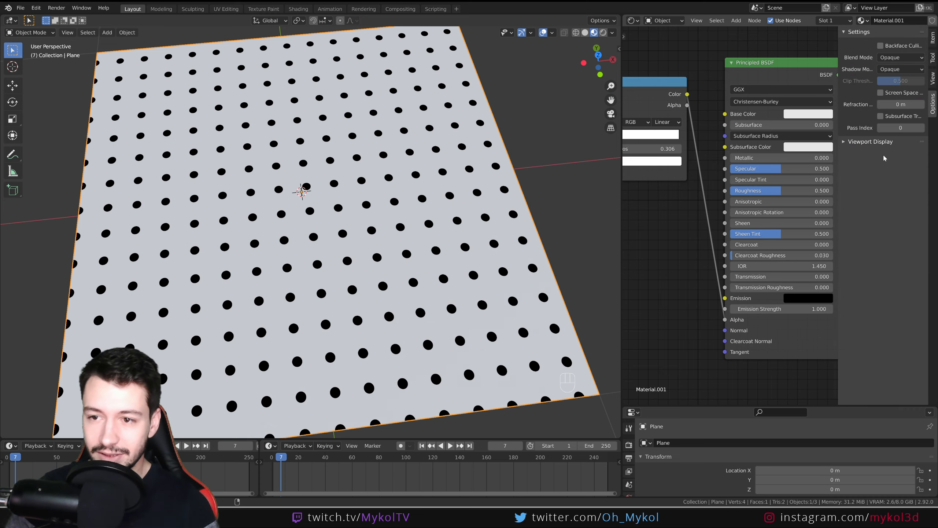
click(888, 58)
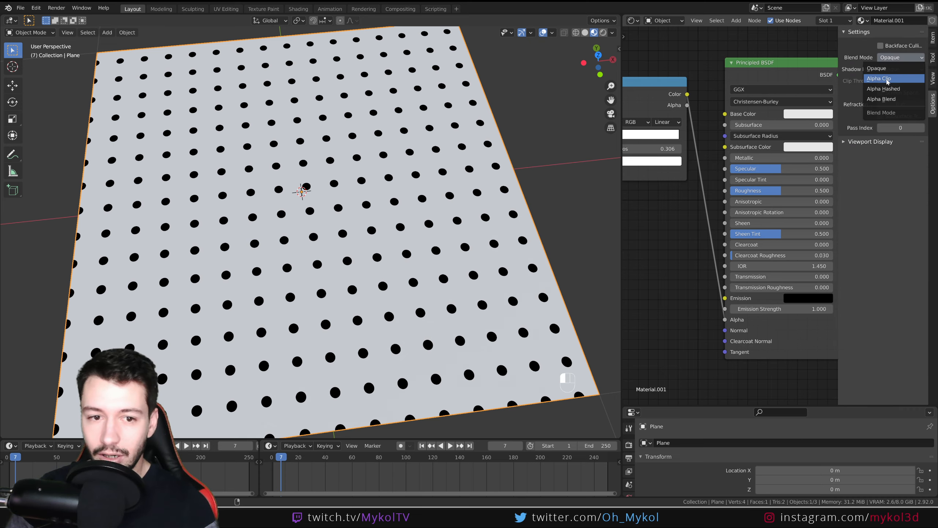
click(887, 78)
- Raise the plane about 0.2 m along Z and examine the see-through holes from several angles
middle_drag(432, 255, 460, 226)
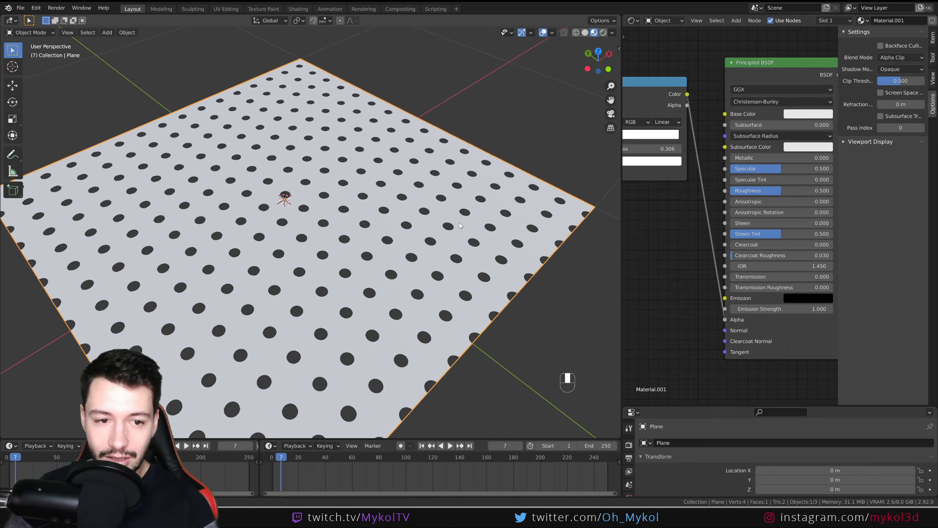
key(g)
key(z)
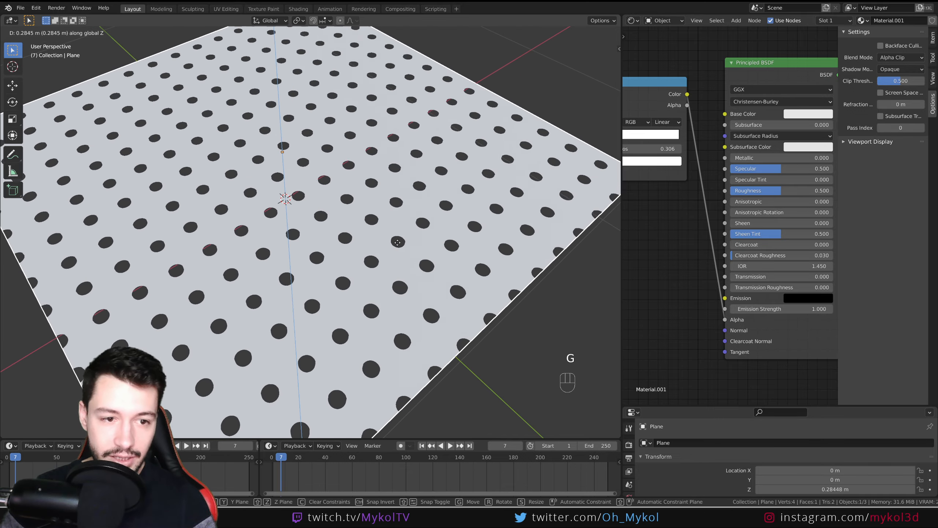
click(397, 254)
middle_drag(397, 254, 378, 284)
scroll(378, 284, up, 6)
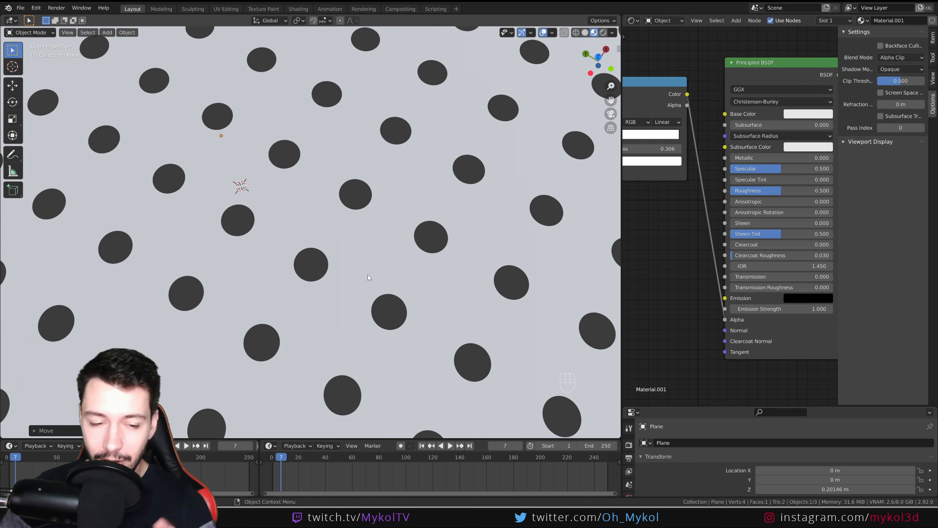
scroll(320, 264, down, 6)
middle_drag(320, 265, 365, 251)
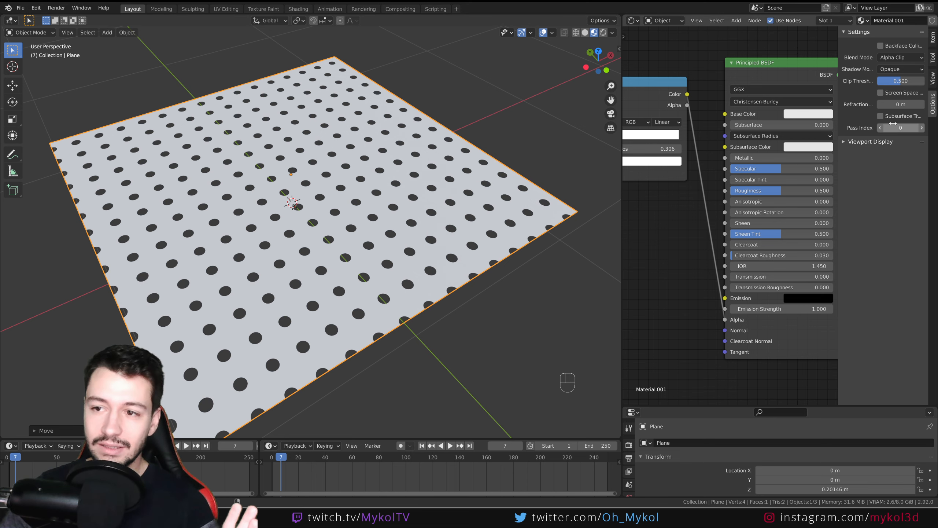
- Return the material's Blend Mode to Opaque, hide the node editor's sidebar and delete the ColorRamp node
click(909, 57)
click(900, 67)
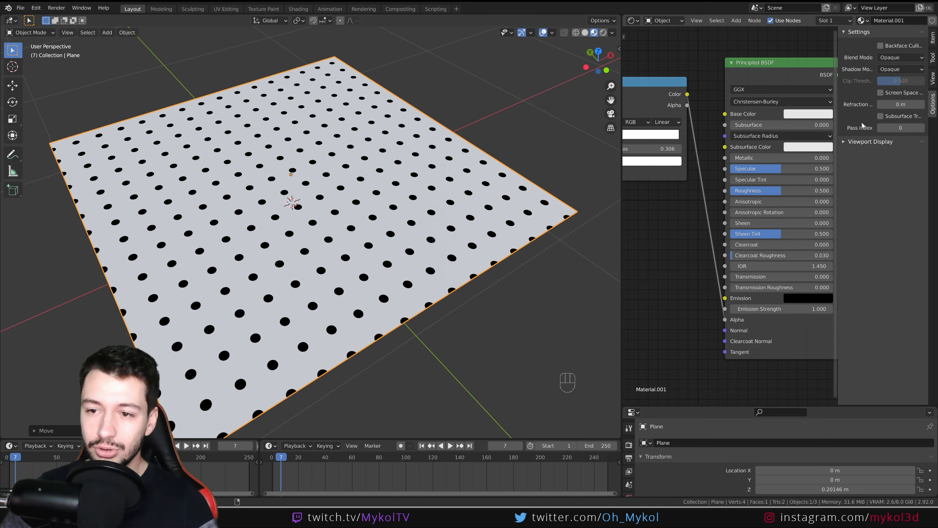
key(n)
middle_drag(677, 116, 784, 126)
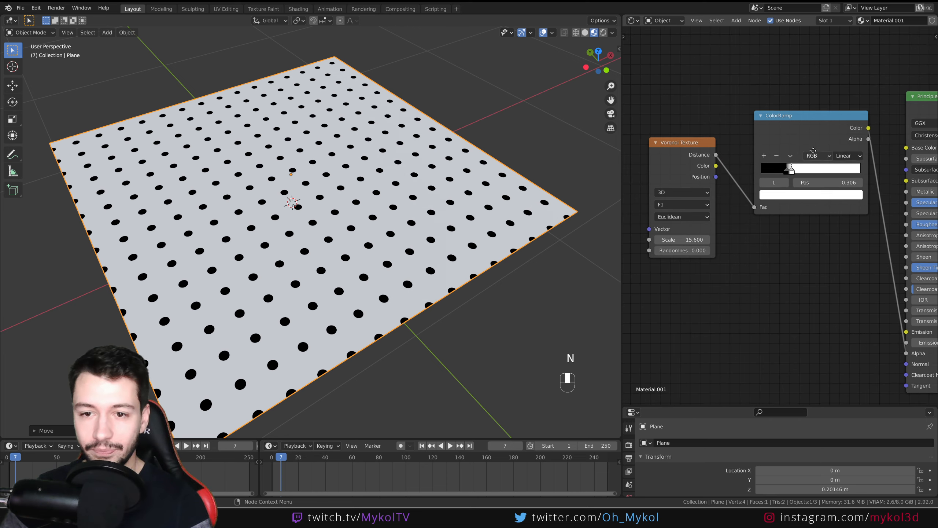
key(Delete)
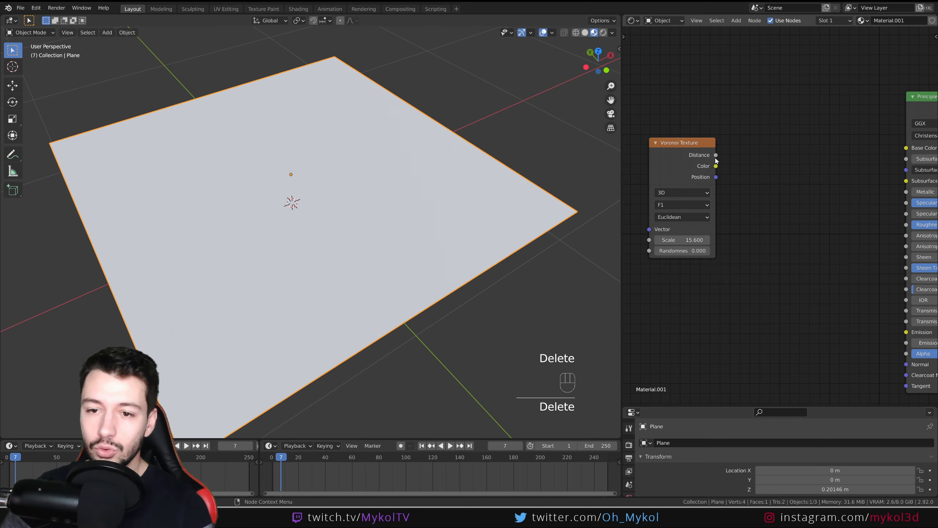
- Connect the Voronoi Texture's Distance output directly to Base Color, shift the node closer to the shader, and set Randomness to 1
mouse_move(716, 155)
mouse_down()
mouse_move(871, 157)
mouse_move(906, 147)
mouse_up()
drag(681, 148, 795, 148)
scroll(310, 232, up, 2)
drag(788, 253, 825, 253)
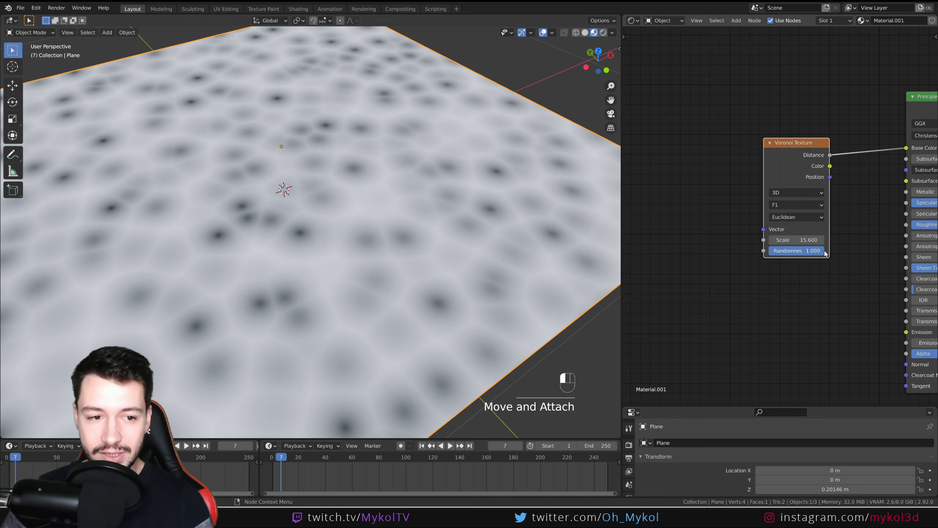
middle_drag(469, 225, 443, 238)
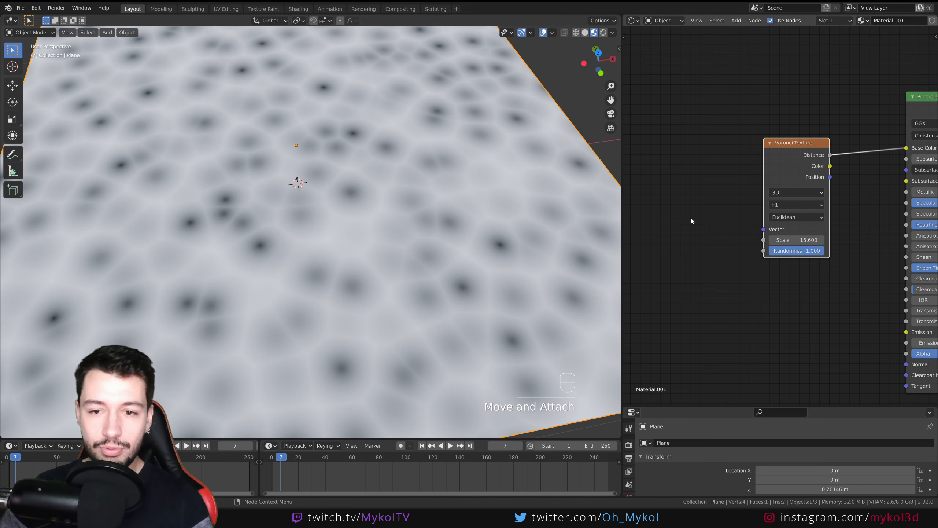
- Try the F2 feature output on the Voronoi Texture node and switch it to Smooth F1
click(787, 206)
click(784, 228)
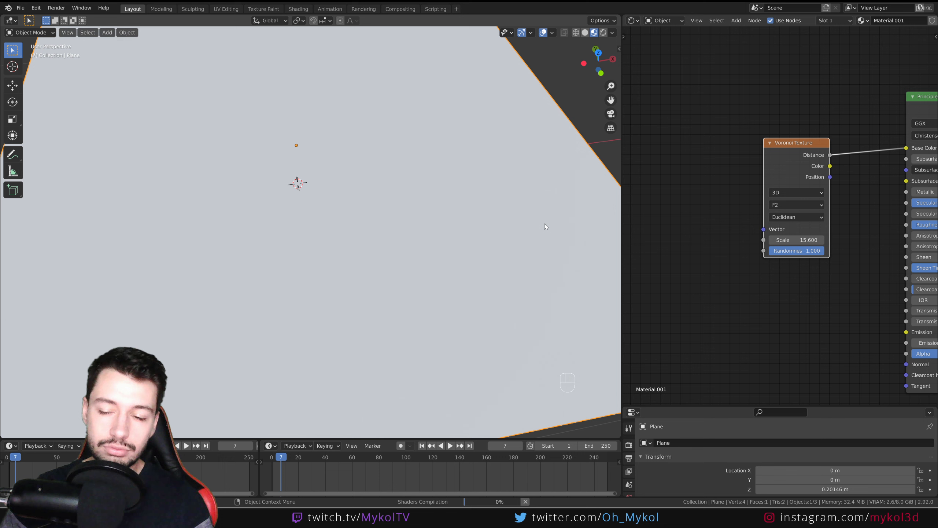
click(787, 207)
click(785, 236)
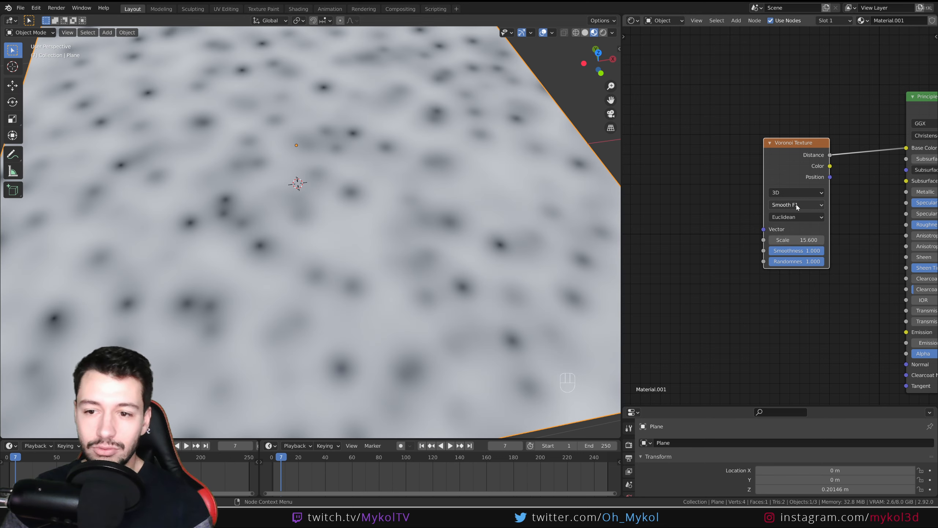
- Try the Manhattan distance metric on the Voronoi Texture, return it to Euclidean, and move the node farther from the shader
click(798, 216)
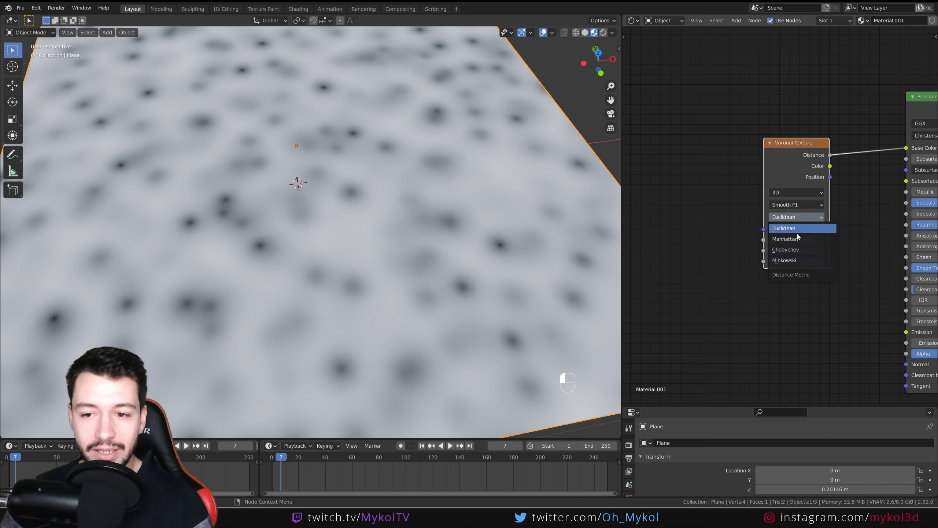
click(799, 235)
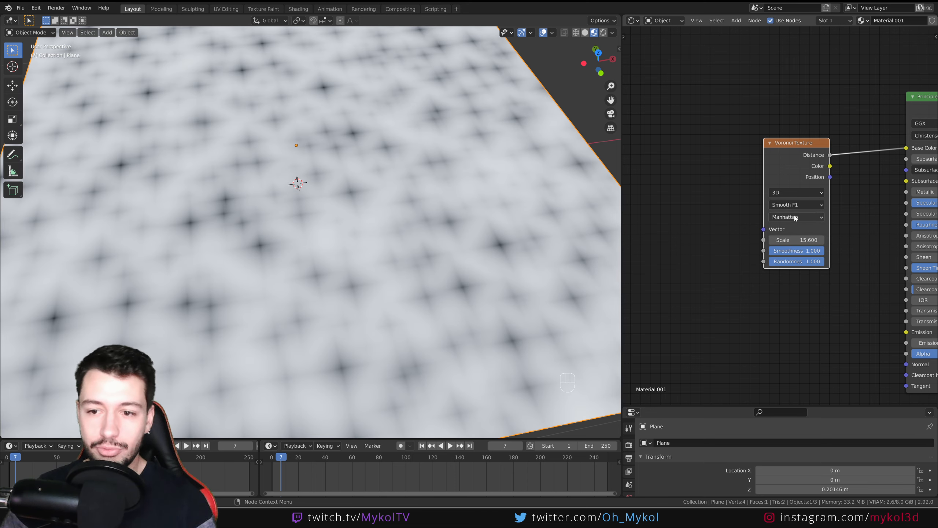
click(792, 218)
click(788, 229)
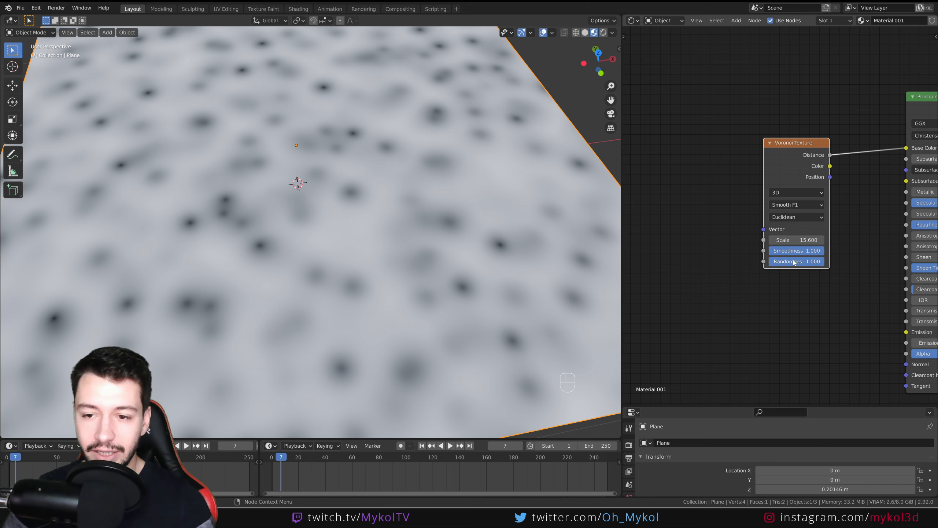
mouse_move(813, 261)
mouse_down()
mouse_move(770, 261)
mouse_move(824, 261)
mouse_up()
drag(800, 143, 708, 142)
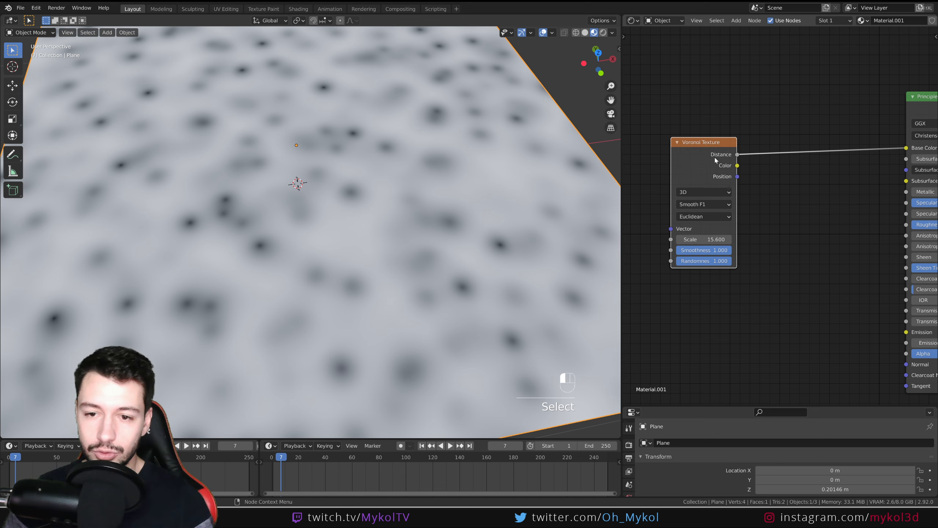
- Compare the Voronoi Texture's Distance to Edge and N-Sphere Radius feature outputs, ending on Distance to Edge
click(704, 204)
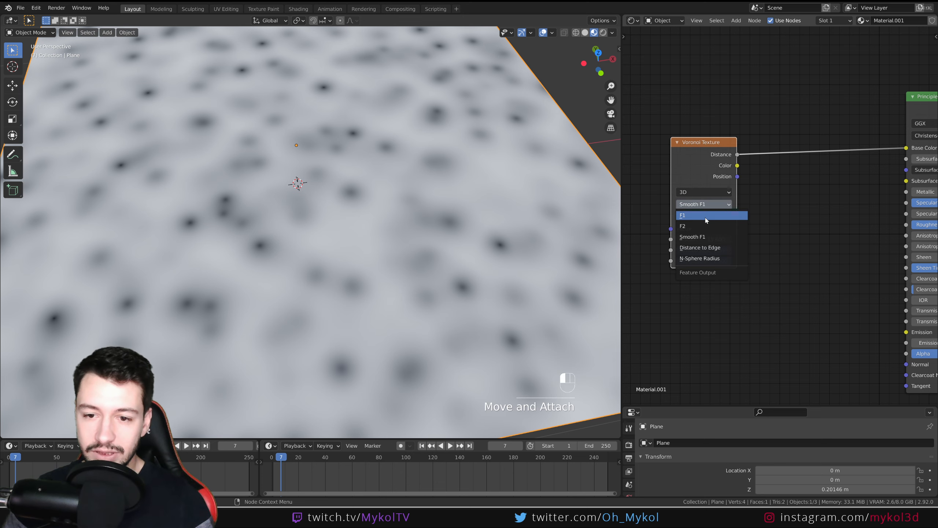
click(711, 248)
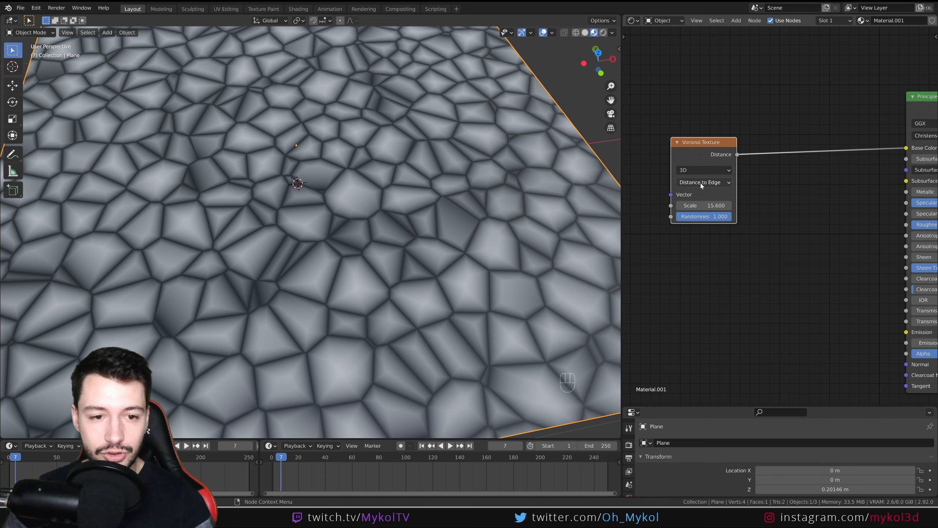
click(702, 181)
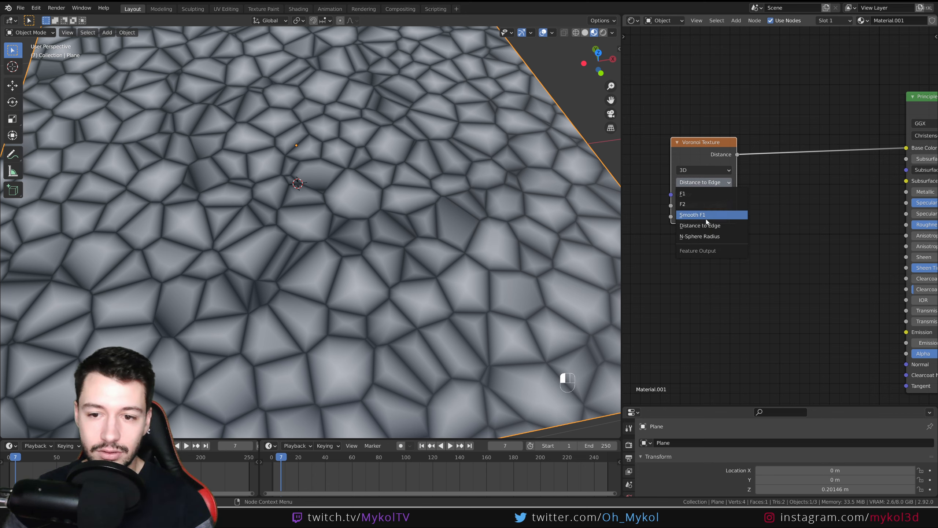
click(696, 236)
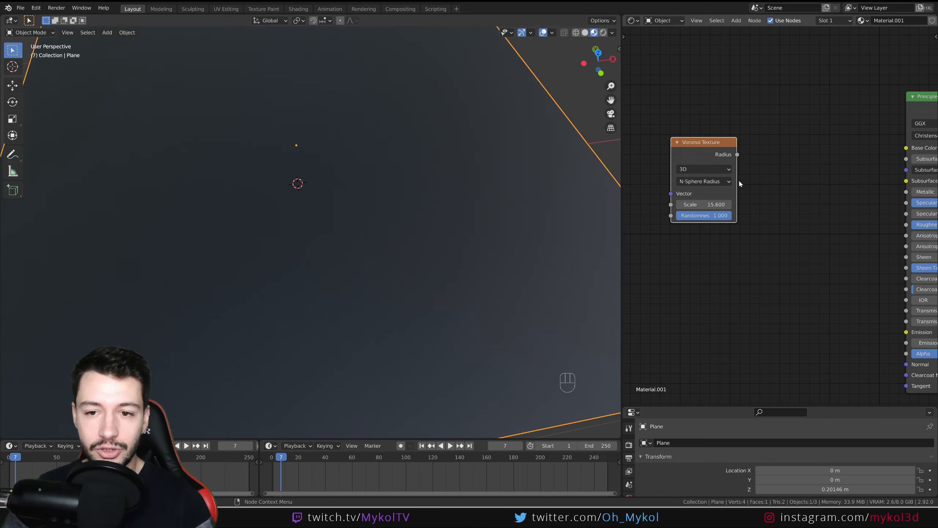
click(713, 182)
click(712, 225)
- Examine the Distance to Edge cell pattern on the plane up close and from different angles
scroll(477, 203, down, 5)
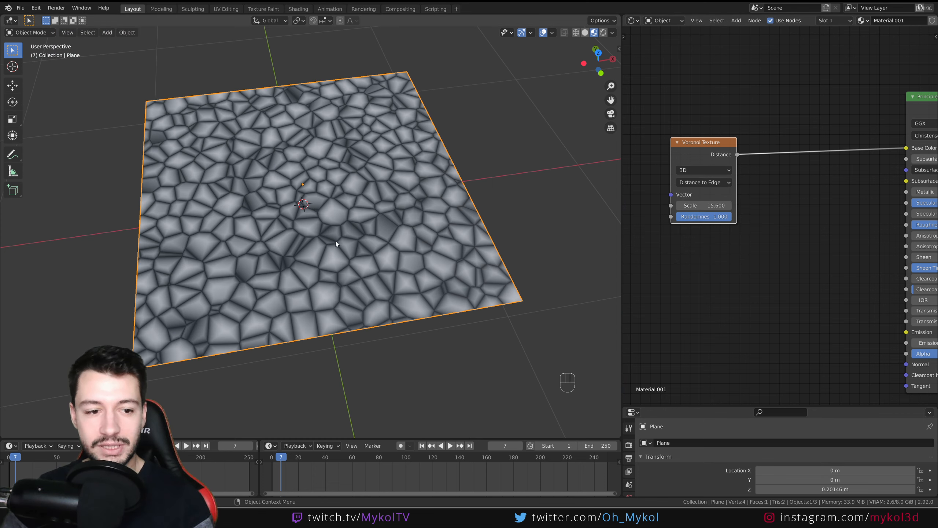
scroll(378, 249, up, 5)
scroll(376, 248, up, 2)
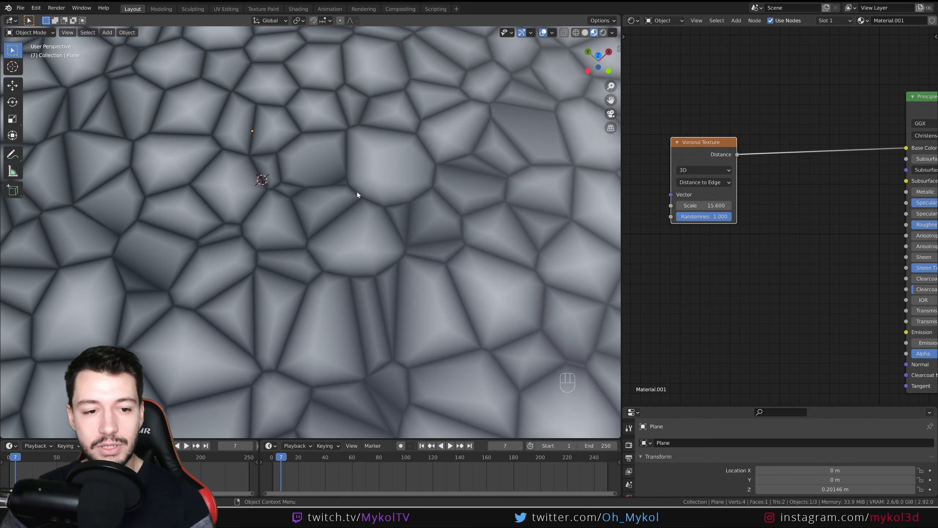
scroll(383, 151, up, 2)
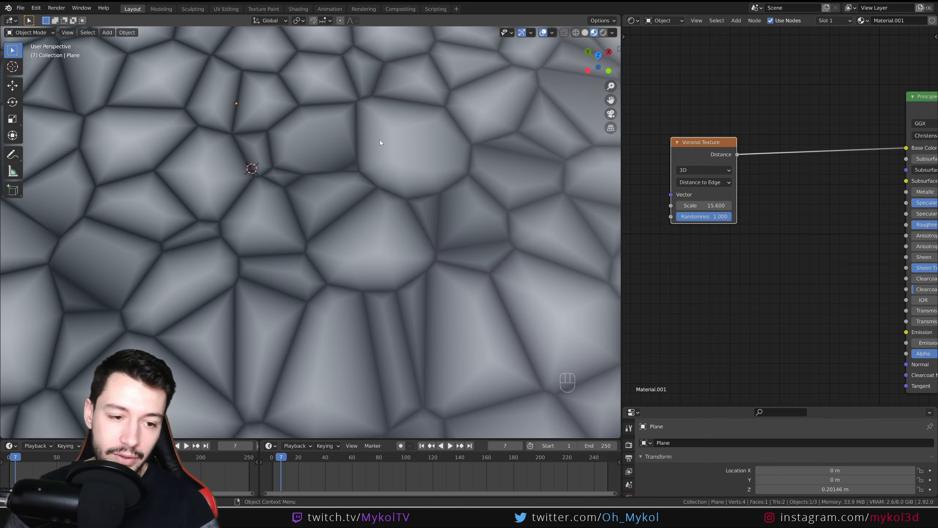
scroll(355, 130, down, 4)
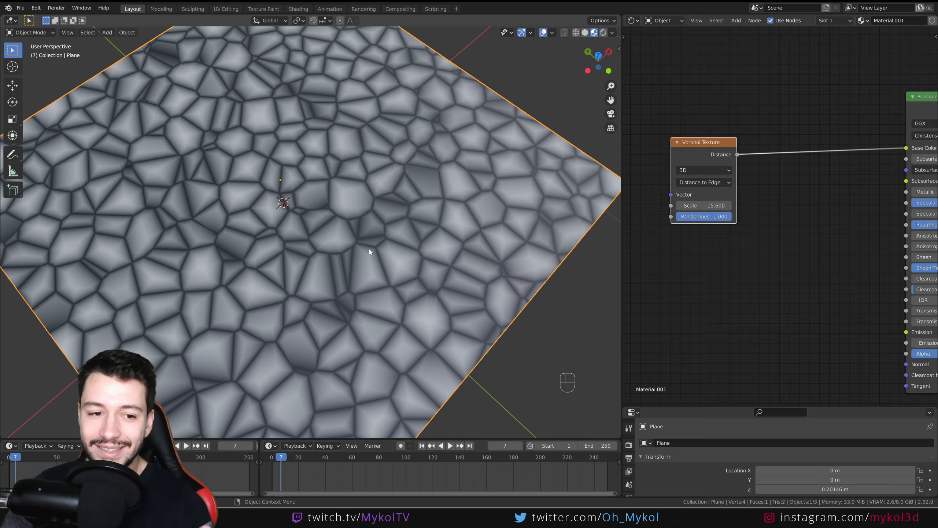
middle_drag(370, 250, 335, 246)
scroll(370, 274, up, 2)
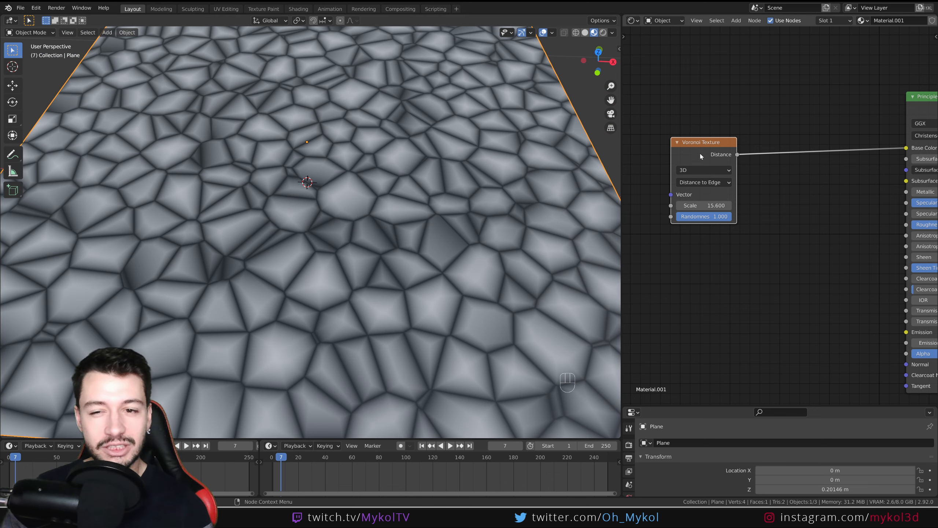
- Delete the Voronoi Texture node and add a Wave Texture node in its place
drag(693, 148, 711, 144)
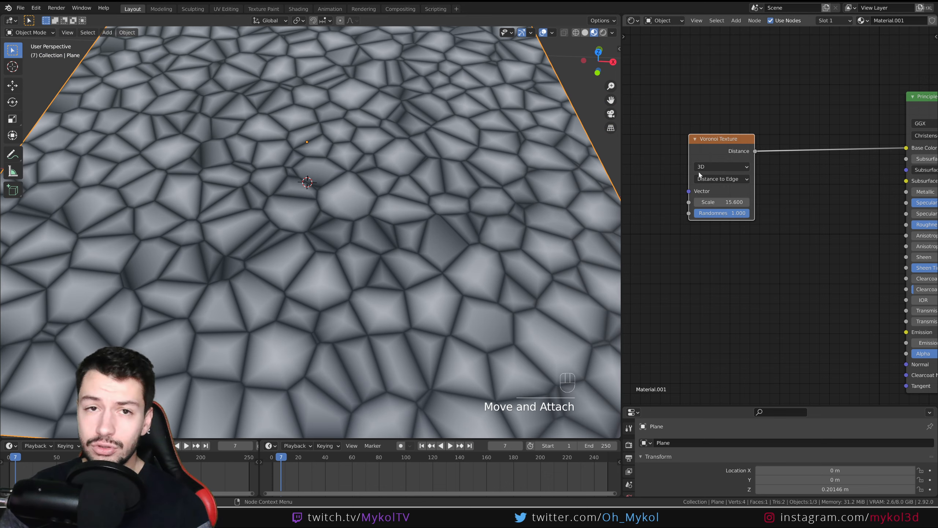
click(727, 180)
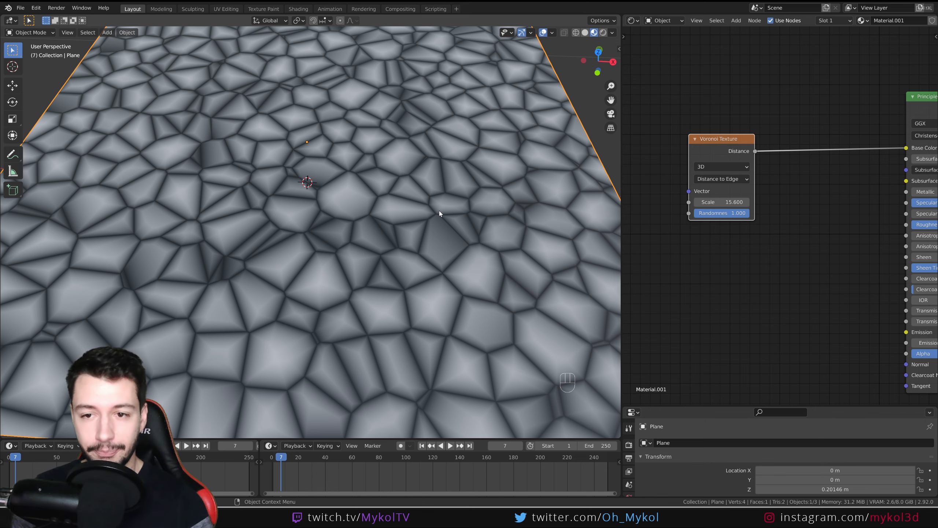
key(Delete)
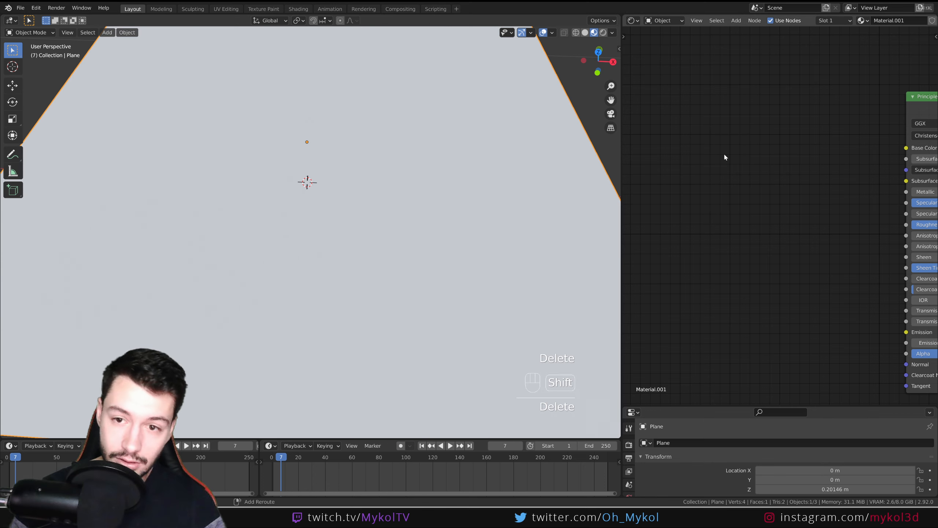
key(shift+a)
mouse_move(711, 200)
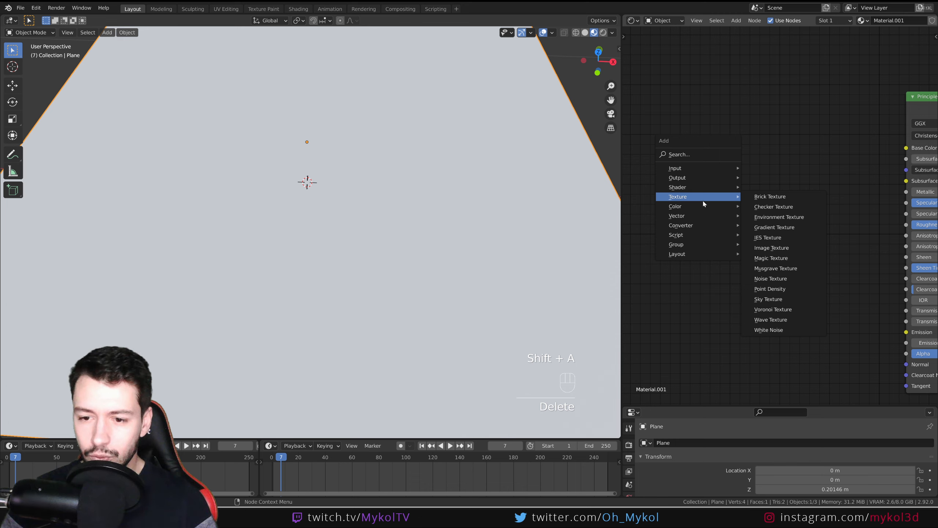
click(771, 320)
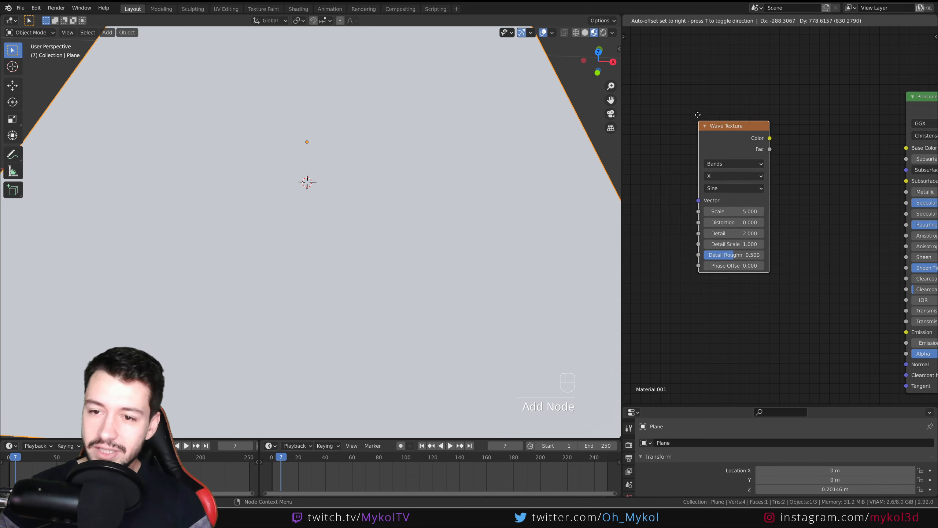
click(787, 141)
- Connect the Wave Texture's Color output to the Principled BSDF's Base Color and inspect the bands on the plane
drag(758, 131, 801, 148)
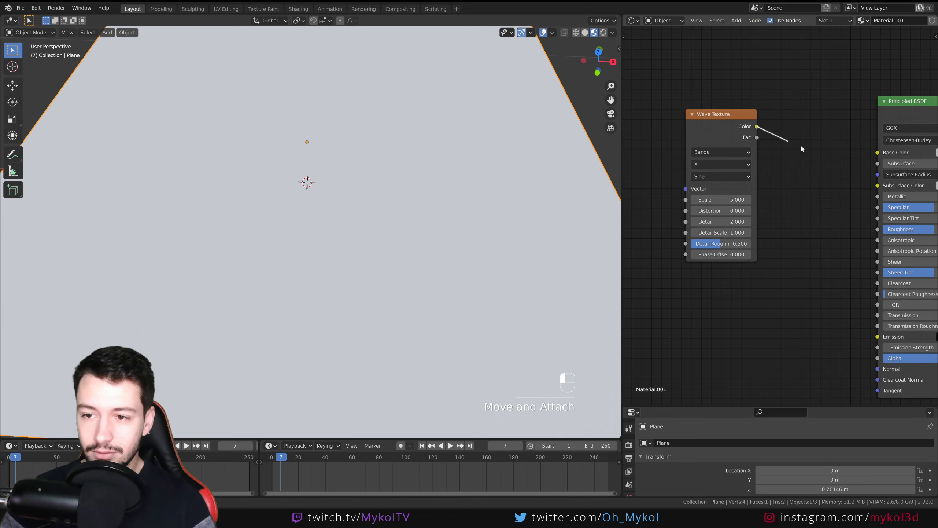
drag(878, 157, 878, 153)
scroll(350, 229, down, 4)
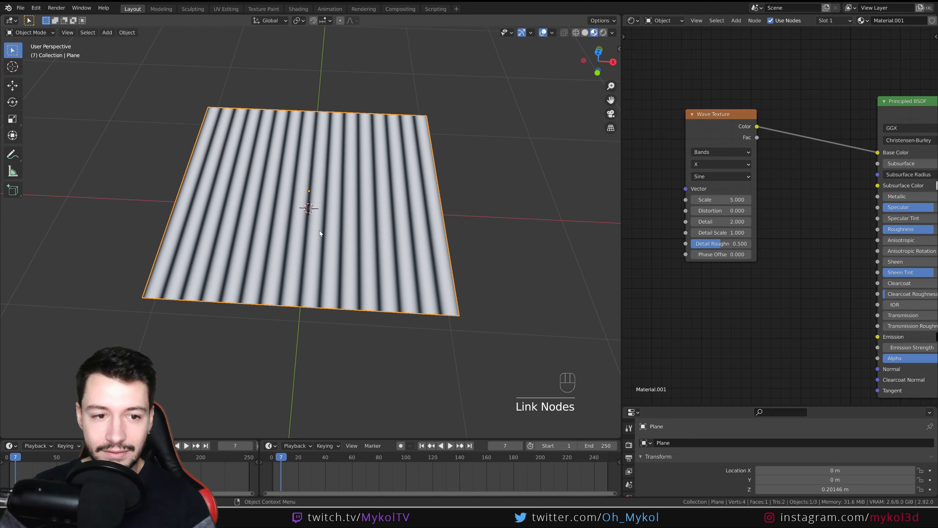
middle_drag(320, 230, 291, 261)
scroll(310, 250, up, 2)
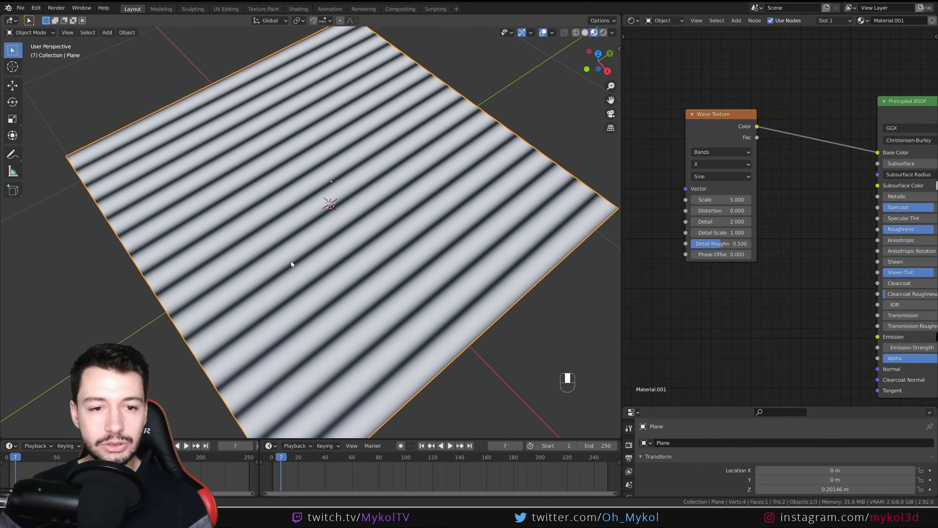
- Try the Rings wave type on the Wave Texture and return it to Bands
click(720, 151)
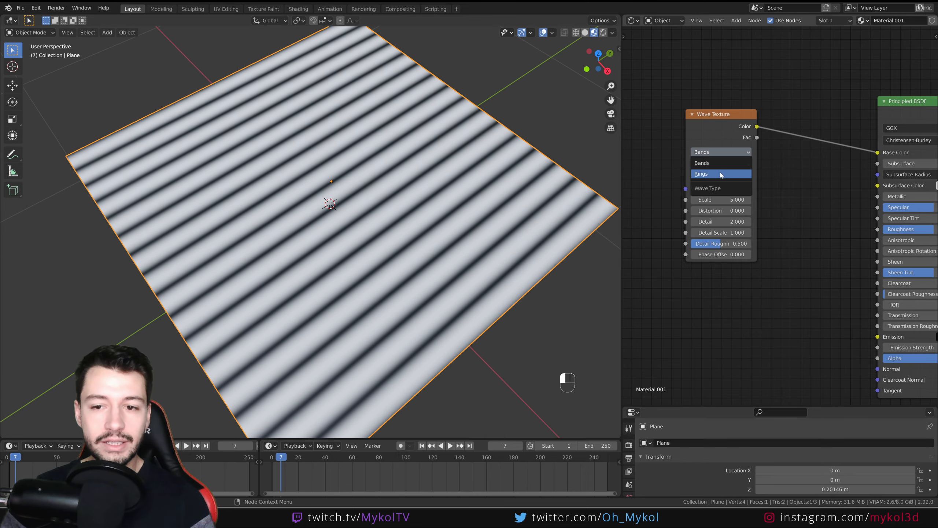
click(714, 158)
click(712, 152)
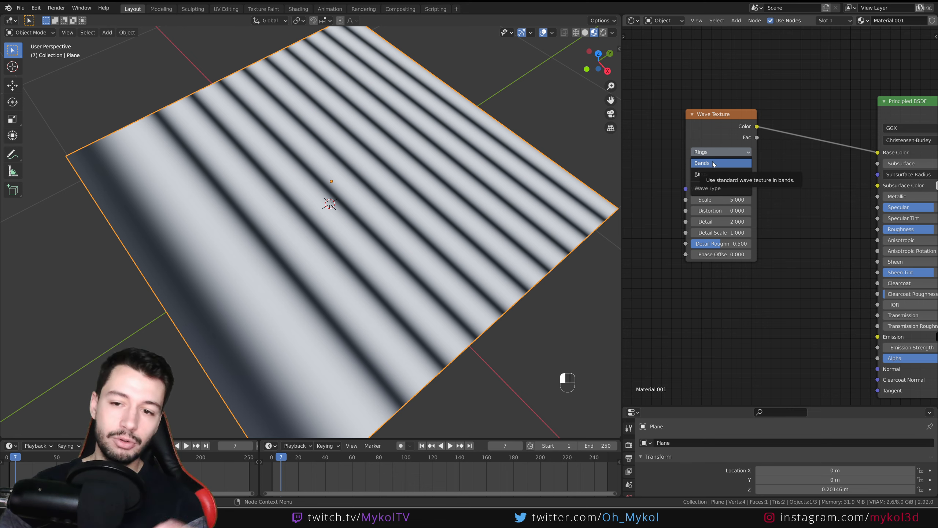
click(714, 163)
- Try the Y, Z and Diagonal bands directions on the Wave Texture and return it to X
click(708, 165)
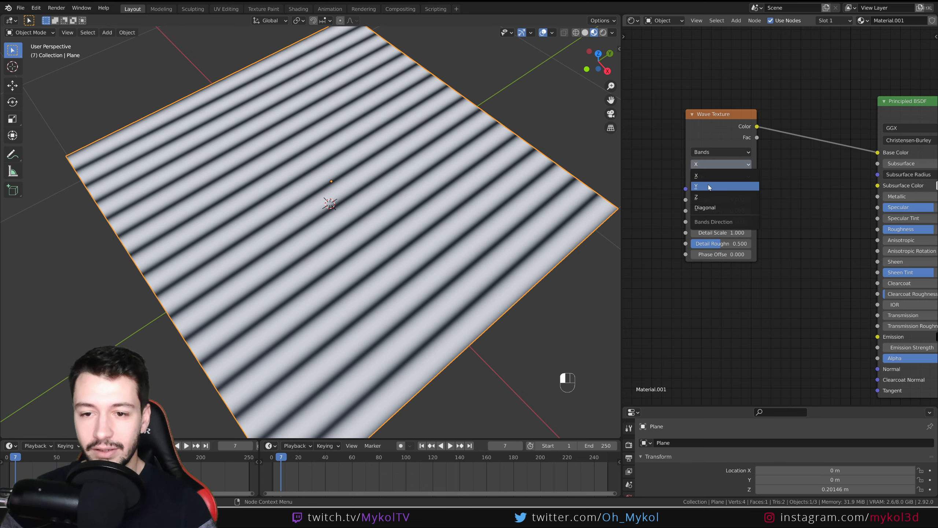
click(708, 184)
click(713, 162)
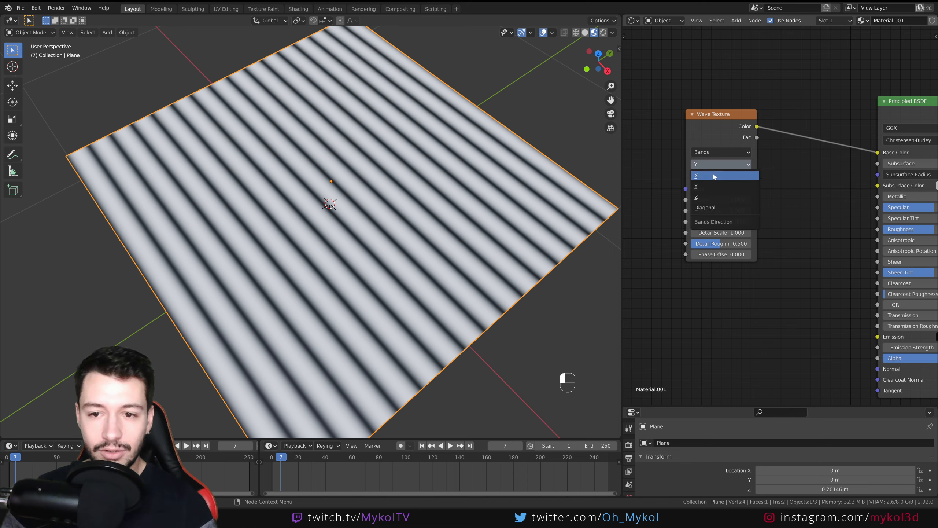
click(713, 196)
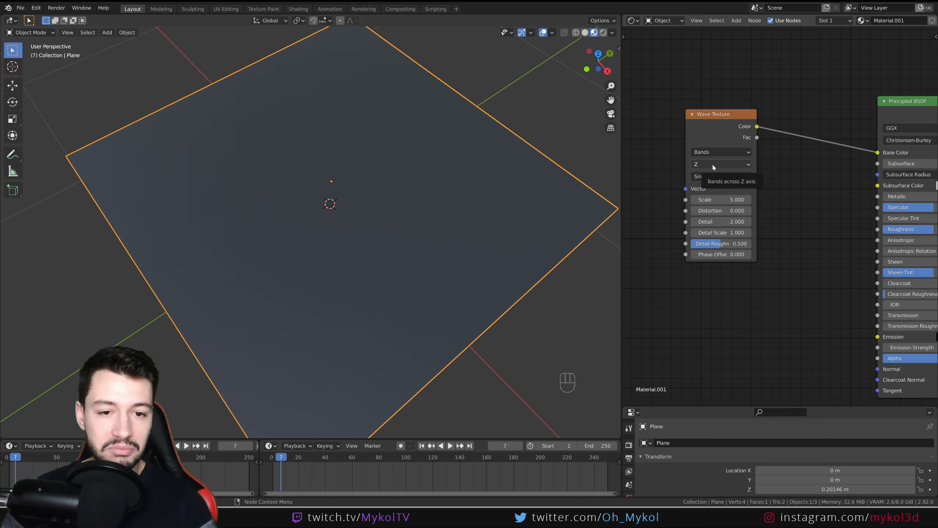
click(713, 165)
click(711, 207)
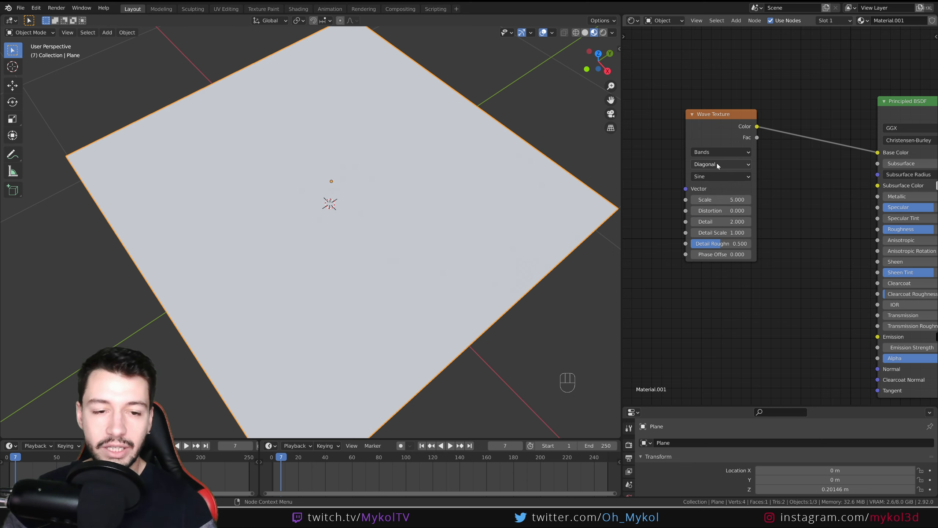
click(717, 164)
click(713, 173)
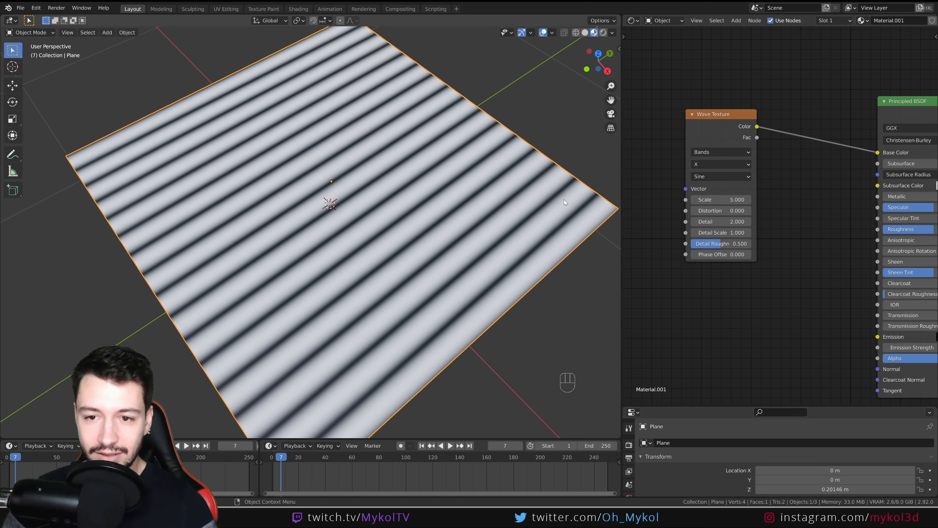
- Try the Saw and Triangle wave profiles on the Wave Texture and view the plane from another angle
click(709, 177)
click(713, 199)
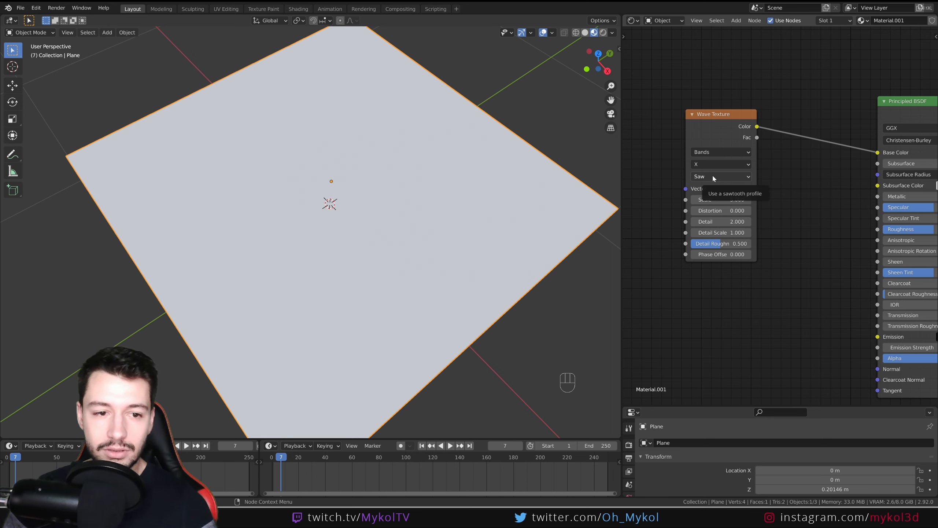
click(712, 177)
click(711, 195)
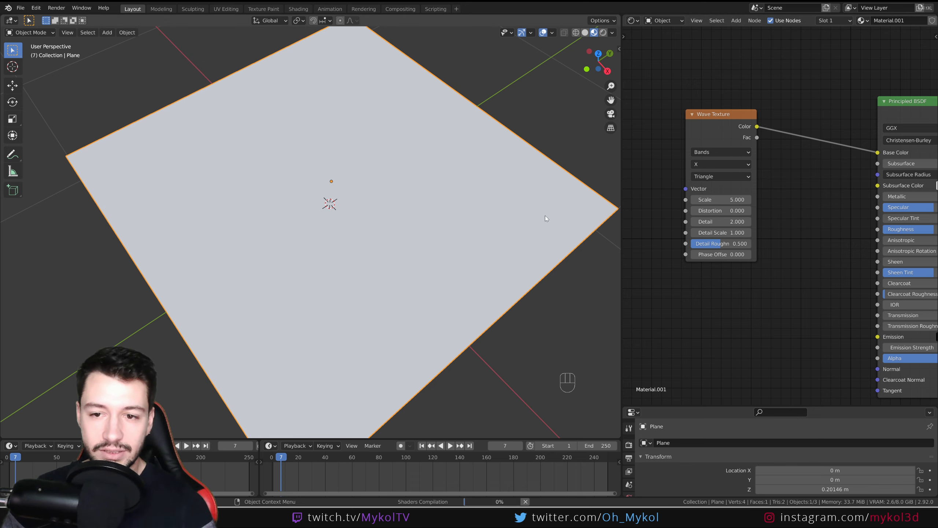
middle_drag(414, 237, 578, 211)
- Set the Wave Texture's wave profile to Saw and inspect the bands up close and from above
click(712, 177)
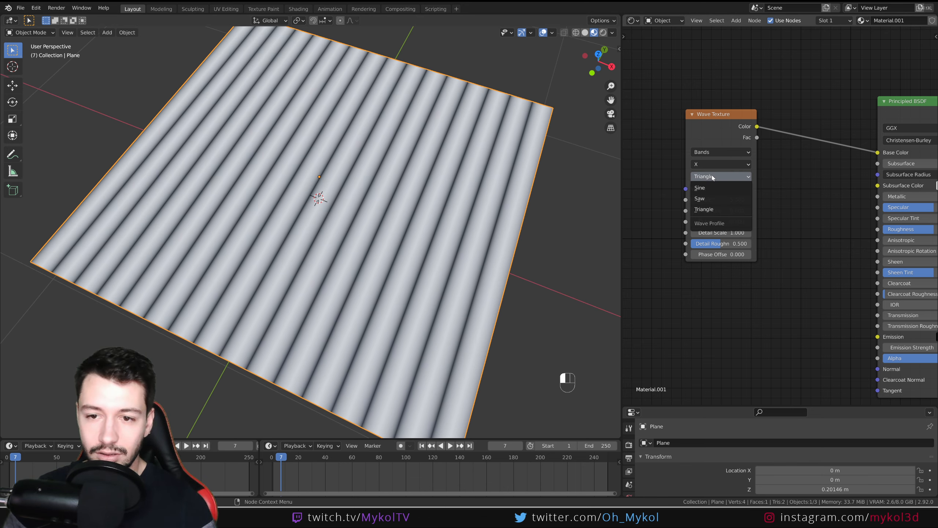
click(710, 199)
scroll(442, 230, up, 4)
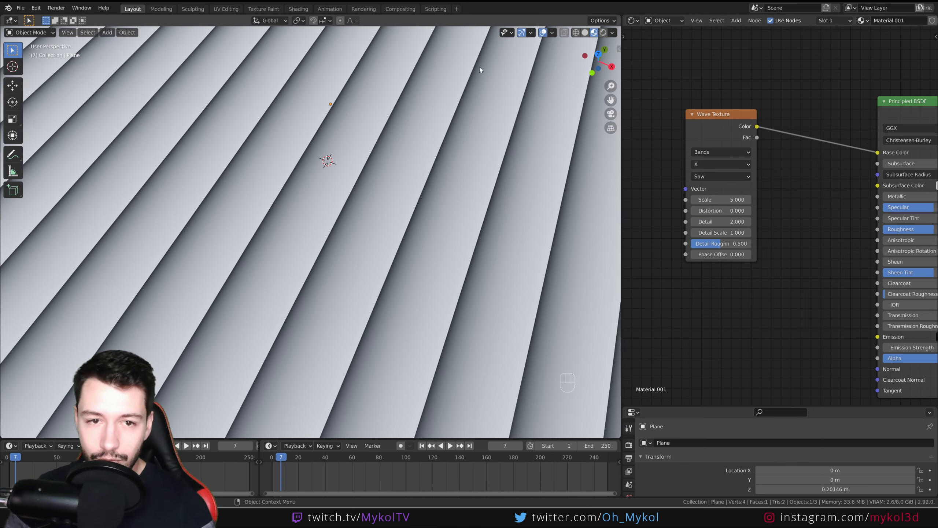
scroll(375, 261, down, 4)
middle_drag(375, 261, 317, 302)
scroll(397, 301, down, 3)
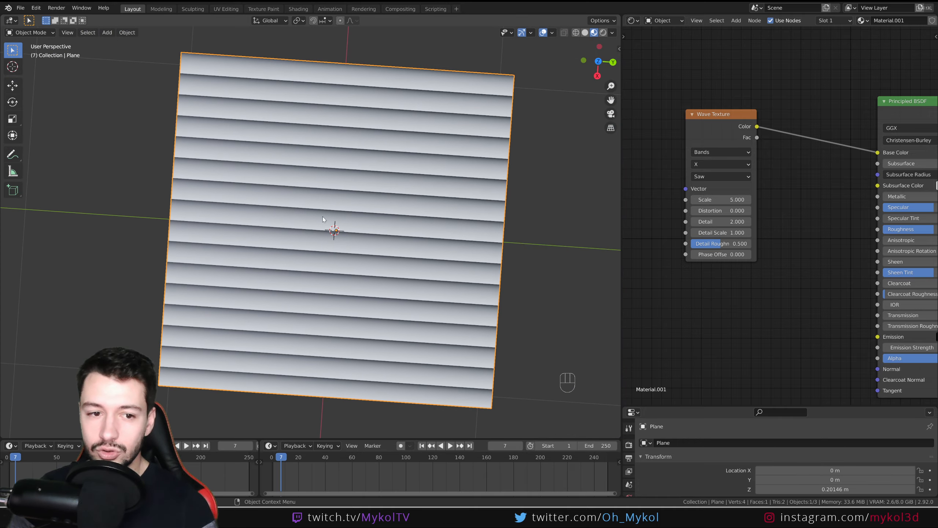
- Set the Wave Texture's wave profile back to Sine and view the bands from another angle
scroll(365, 232, up, 4)
mouse_move(365, 232)
middle_down()
mouse_move(447, 278)
mouse_move(365, 218)
middle_up()
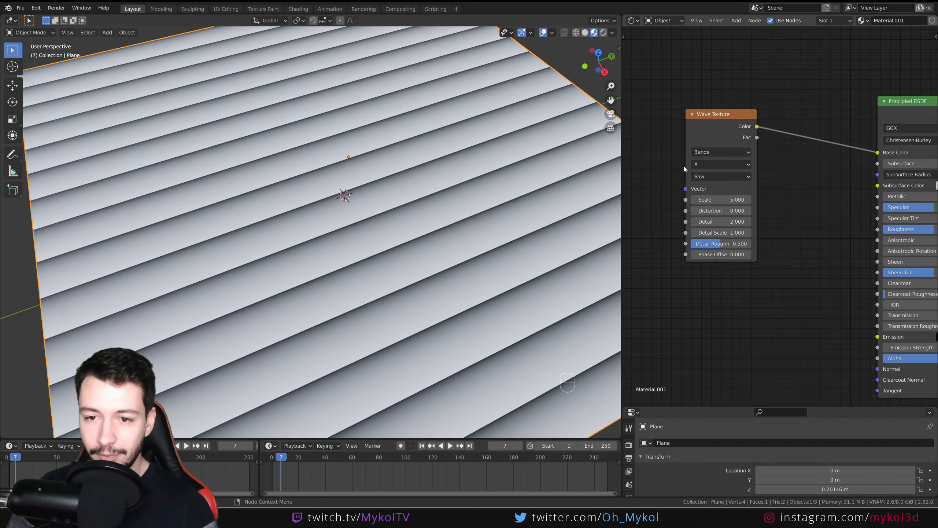
click(715, 177)
click(711, 187)
middle_drag(306, 285, 382, 179)
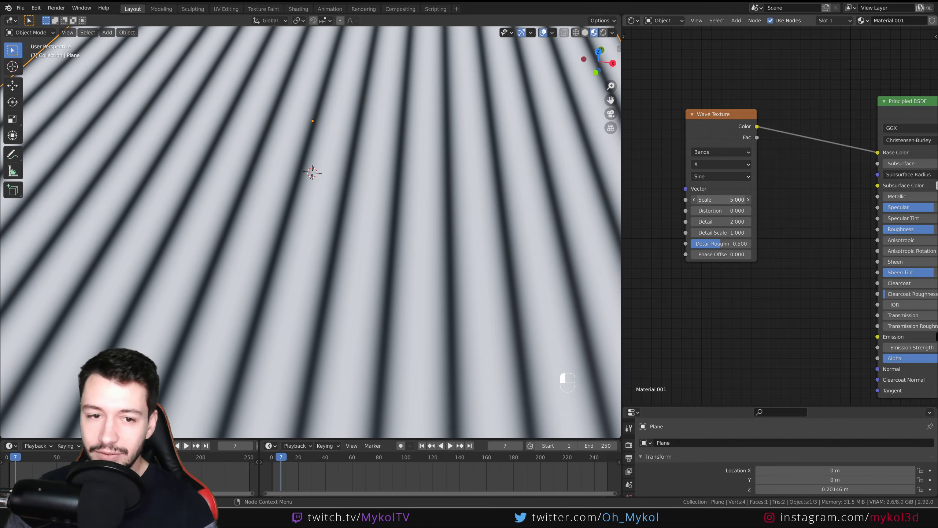
- Set the Wave Texture's Scale to 5.2, Distortion to 6 and Detail to 16
mouse_move(720, 200)
mouse_down()
mouse_move(736, 200)
mouse_move(722, 199)
mouse_move(721, 210)
mouse_move(739, 210)
mouse_move(711, 210)
mouse_up()
scroll(538, 214, down, 2)
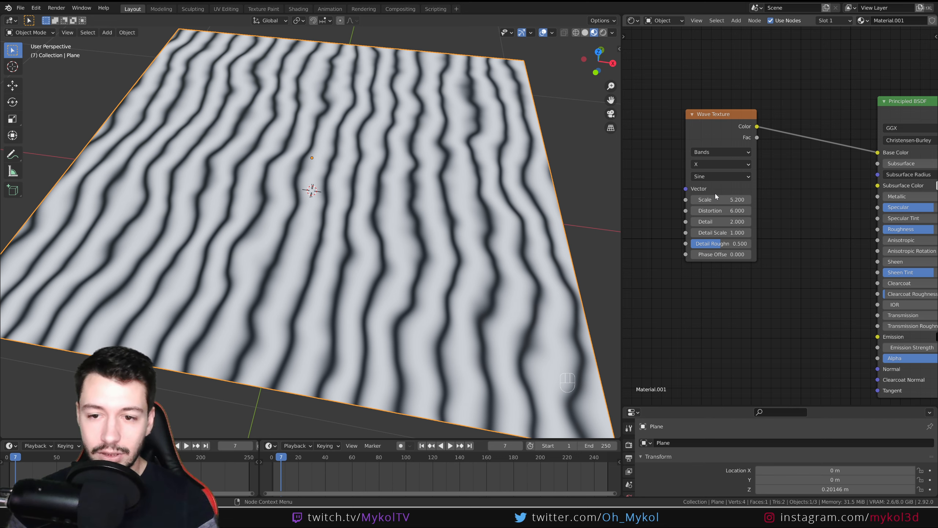
drag(715, 221, 750, 221)
scroll(400, 400, up, 3)
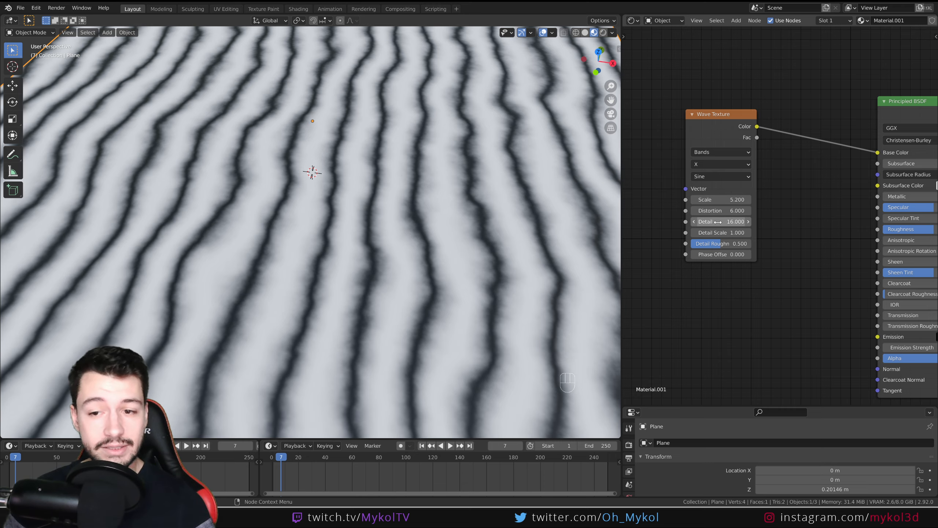
- Raise the Wave Texture's Detail Scale to 8.7 and inspect the distorted bands from afar and up close
mouse_move(718, 233)
mouse_down()
mouse_move(670, 232)
mouse_move(754, 232)
mouse_move(727, 233)
mouse_up()
scroll(416, 211, down, 7)
middle_drag(415, 211, 355, 294)
scroll(391, 271, up, 5)
scroll(347, 218, up, 1)
middle_drag(385, 298, 371, 272)
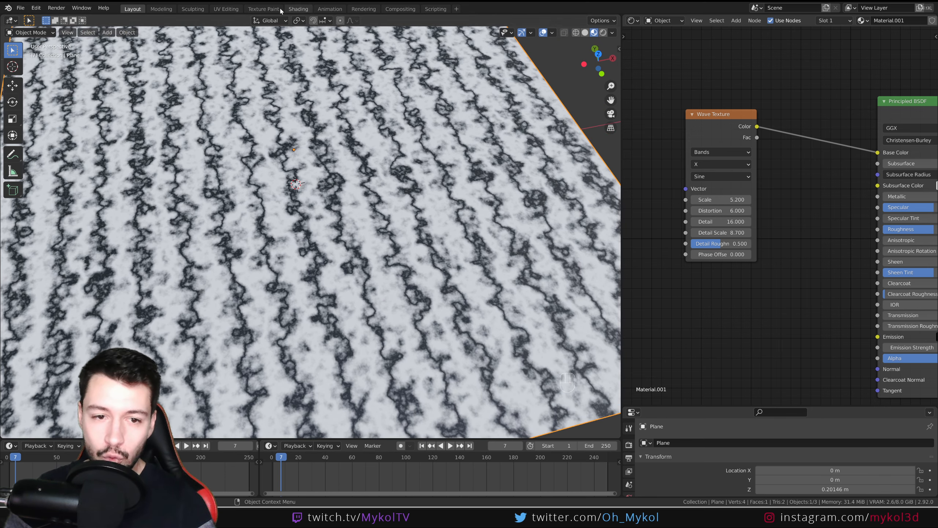
- Set Detail Roughness to 0.496 and Phase Offset to 26.3, and try other Detail Scale and Distortion values
mouse_move(720, 243)
mouse_down()
mouse_move(702, 243)
mouse_move(721, 243)
mouse_move(719, 255)
mouse_move(763, 255)
mouse_move(662, 232)
mouse_up()
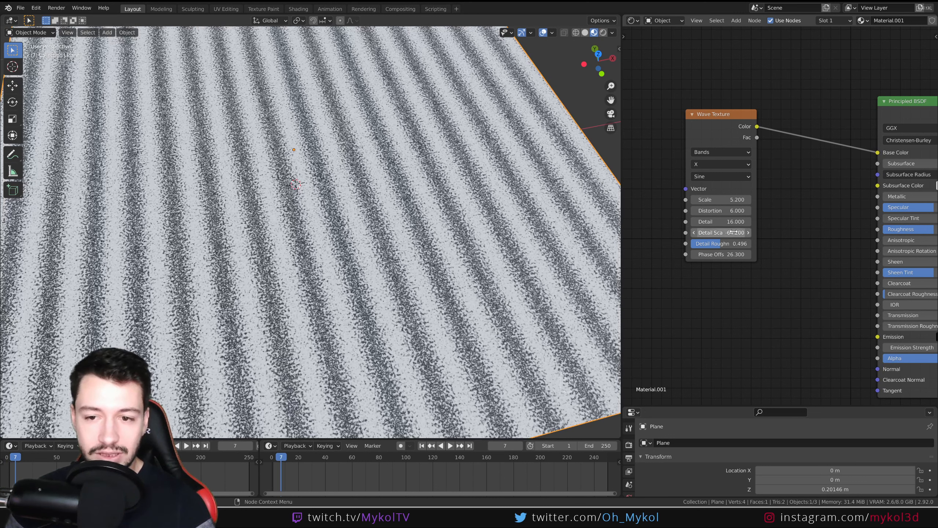
drag(733, 221, 676, 221)
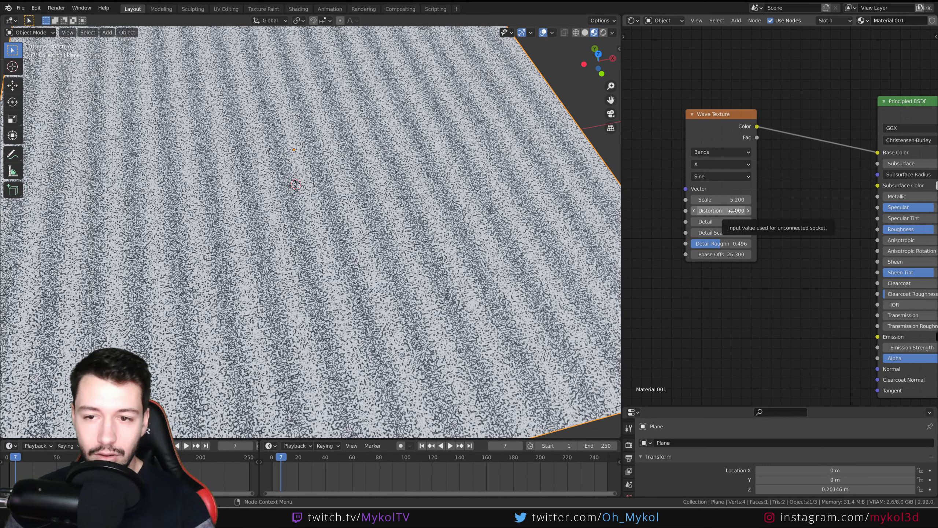
- Reset the Wave Texture's Distortion, Detail, Detail Scale, Detail Roughness and Phase Offset, and try a Distortion of 16.8
key(BackSpace)
key(BackSpace)
key(BackSpace)
key(BackSpace)
key(BackSpace)
key(BackSpace)
key(BackSpace)
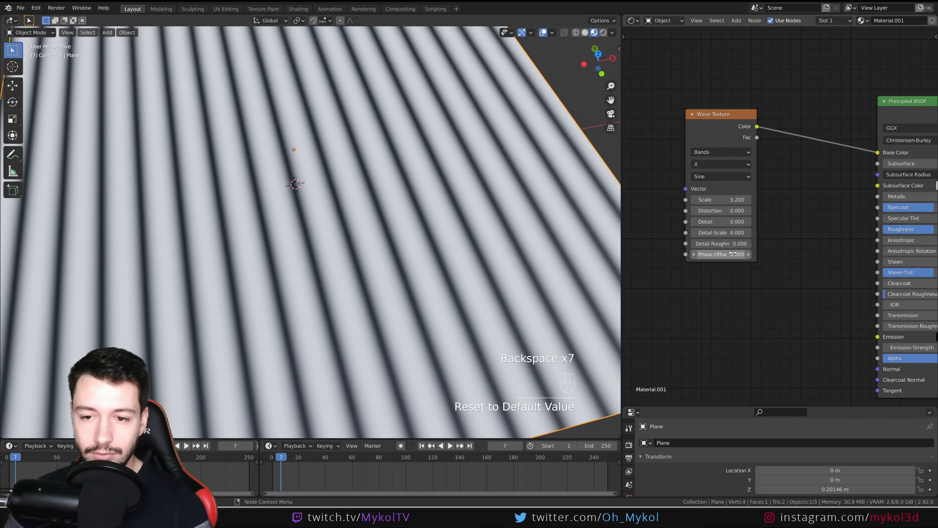
drag(718, 212, 735, 211)
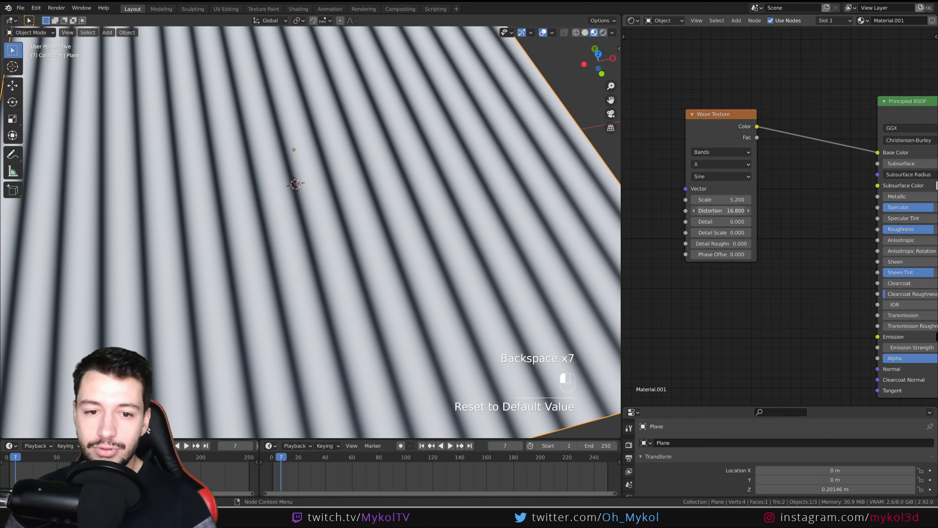
key(BackSpace)
- Replace the Wave Texture with a fresh Wave Texture node and connect its Color output to the Base Color
key(Delete)
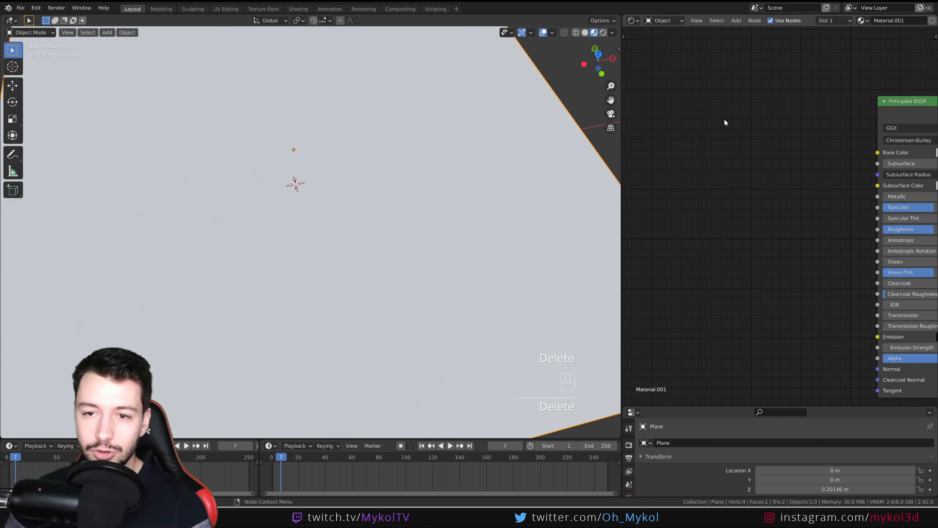
key(shift+a)
mouse_move(724, 119)
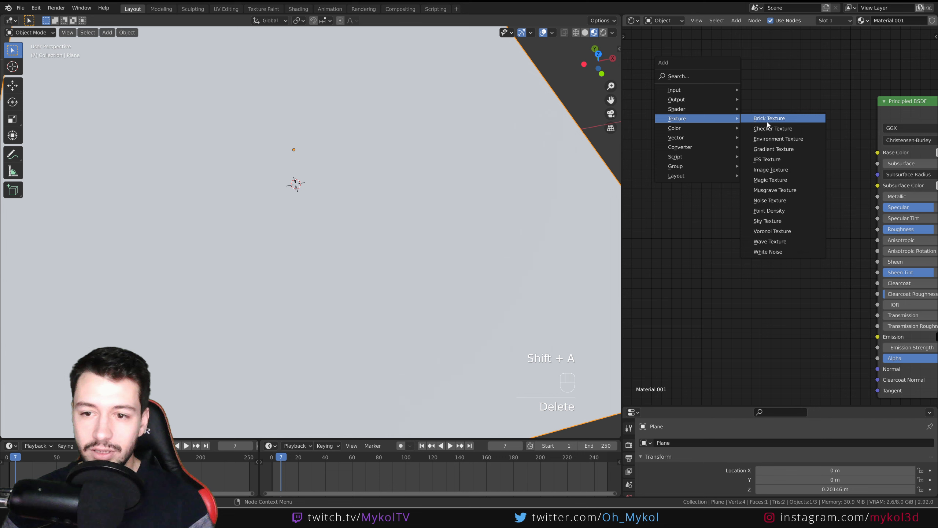
click(785, 231)
click(722, 130)
drag(802, 156, 878, 152)
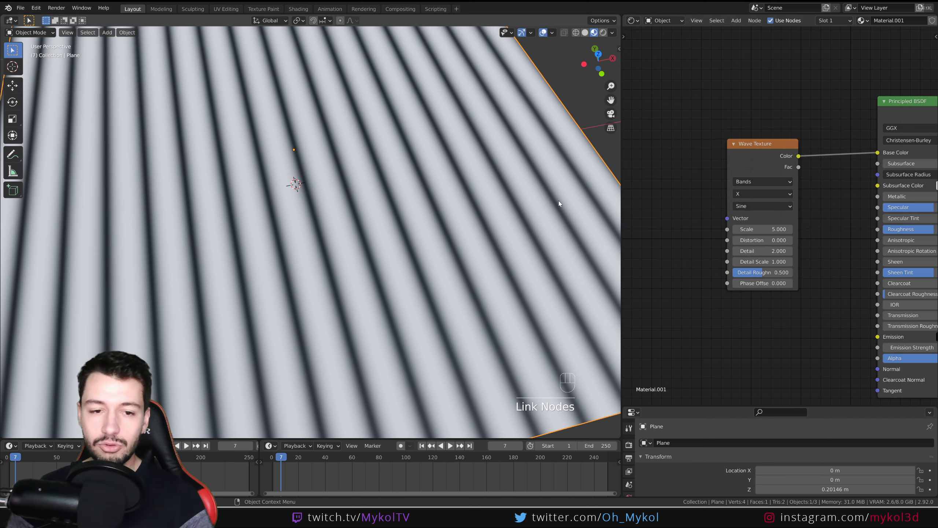
- Set the new Wave Texture's wave profile to Saw
scroll(449, 213, down, 1)
middle_drag(484, 235, 406, 253)
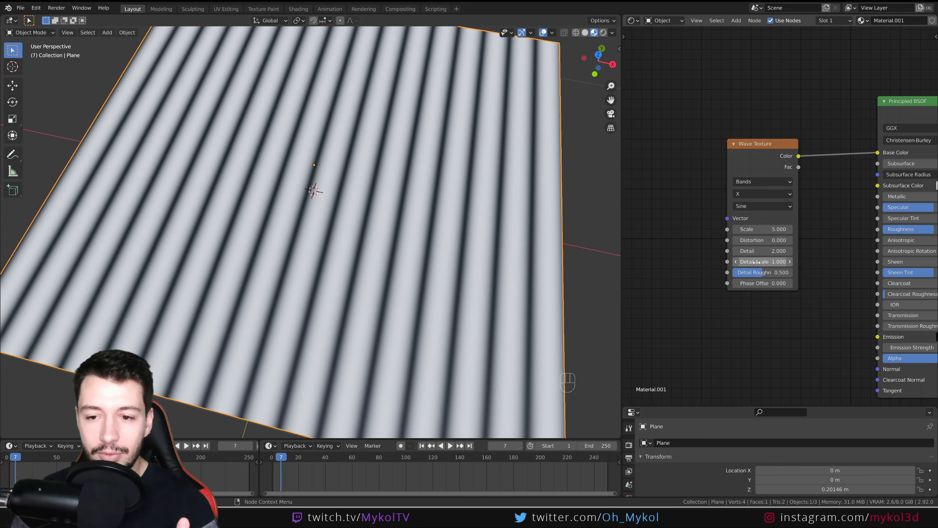
click(757, 207)
click(757, 221)
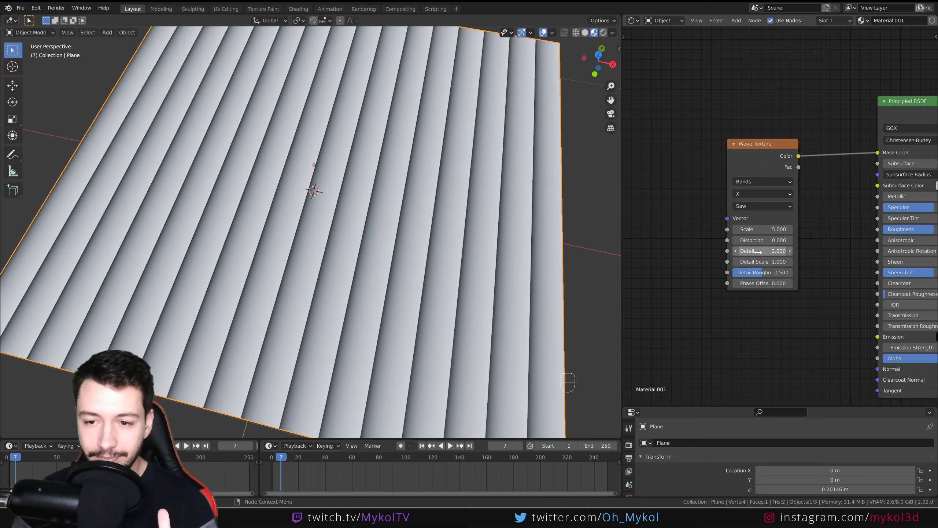
- Set the Wave Texture's Distortion to 8.1 and Detail to 0, and view the wavy bands up close
mouse_move(758, 240)
mouse_down()
mouse_move(781, 239)
mouse_move(752, 251)
mouse_move(767, 239)
mouse_move(813, 239)
mouse_move(778, 240)
mouse_up()
middle_drag(373, 252, 300, 157)
scroll(357, 243, up, 5)
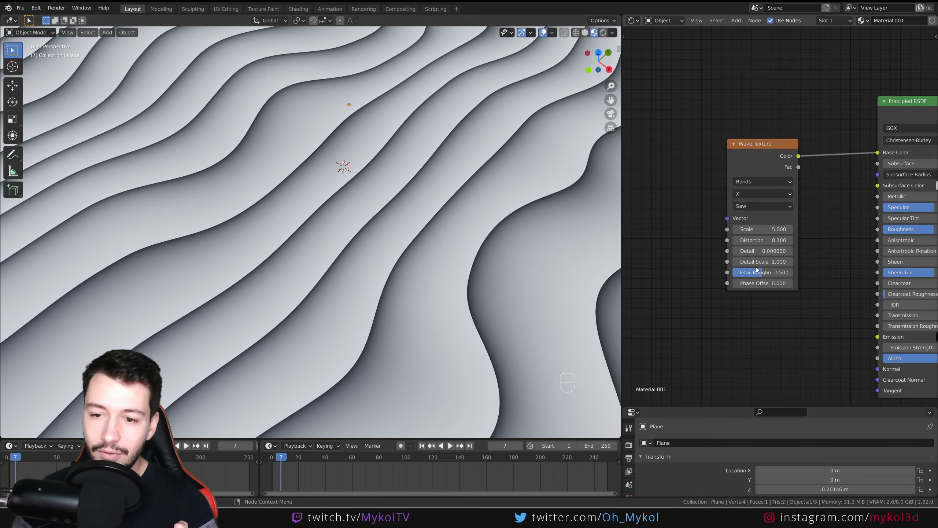
- Set Detail Scale to 1.8, Detail Roughness to 0.2 and Phase Offset to -13, and inspect the whole plane
mouse_move(765, 261)
mouse_down()
mouse_move(746, 272)
mouse_move(783, 283)
mouse_move(702, 283)
mouse_up()
scroll(576, 266, down, 3)
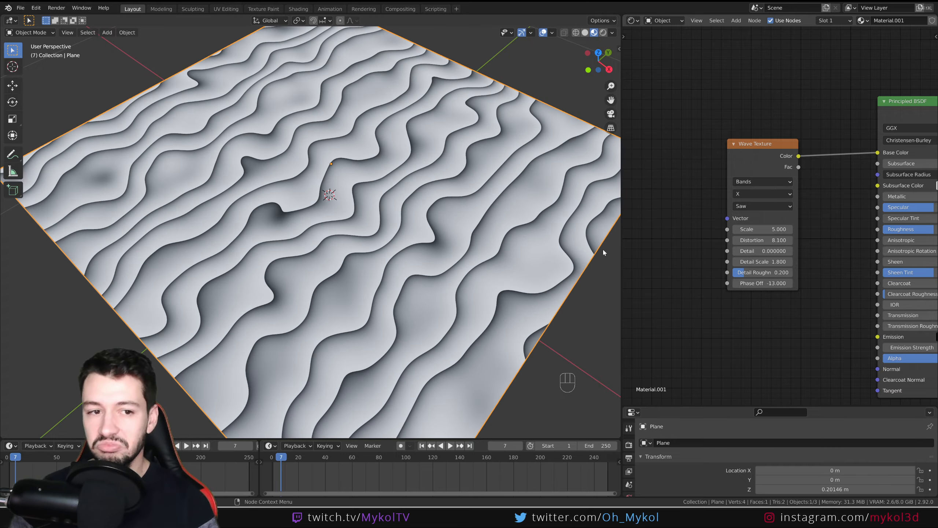
mouse_move(385, 221)
middle_down()
mouse_move(449, 235)
mouse_move(472, 222)
mouse_move(382, 209)
middle_up()
scroll(391, 205, down, 4)
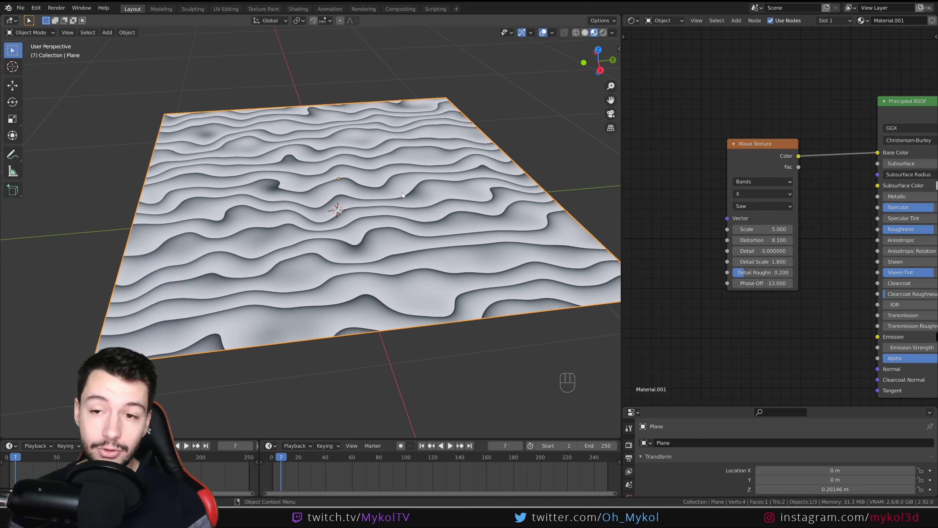
middle_drag(402, 195, 450, 251)
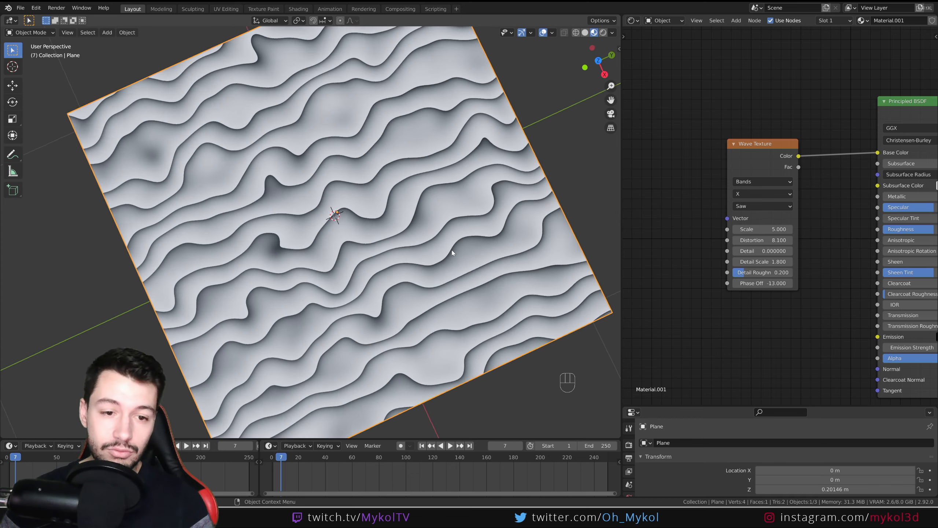
- Lower the Wave Texture's Scale to 1.1 and view the enlarged pattern on the whole plane
scroll(428, 266, up, 6)
drag(763, 229, 728, 228)
scroll(479, 220, down, 5)
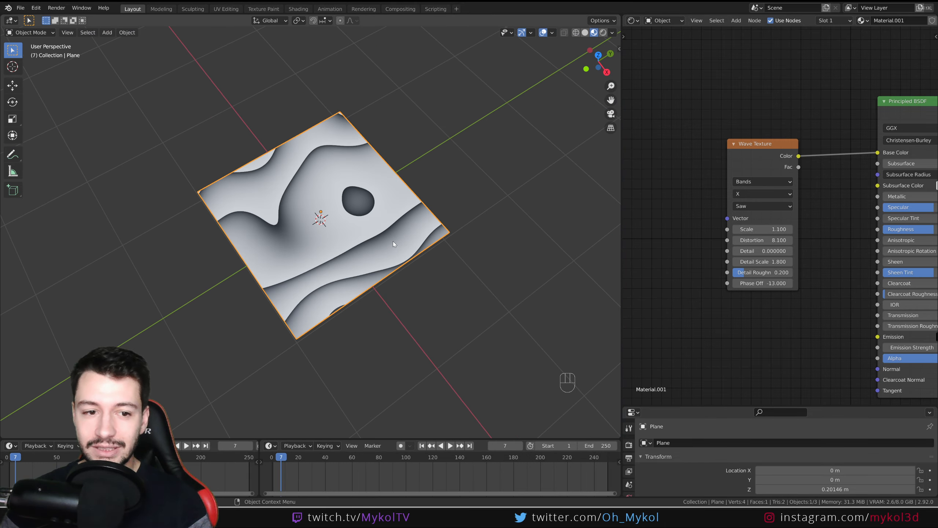
middle_drag(393, 242, 443, 245)
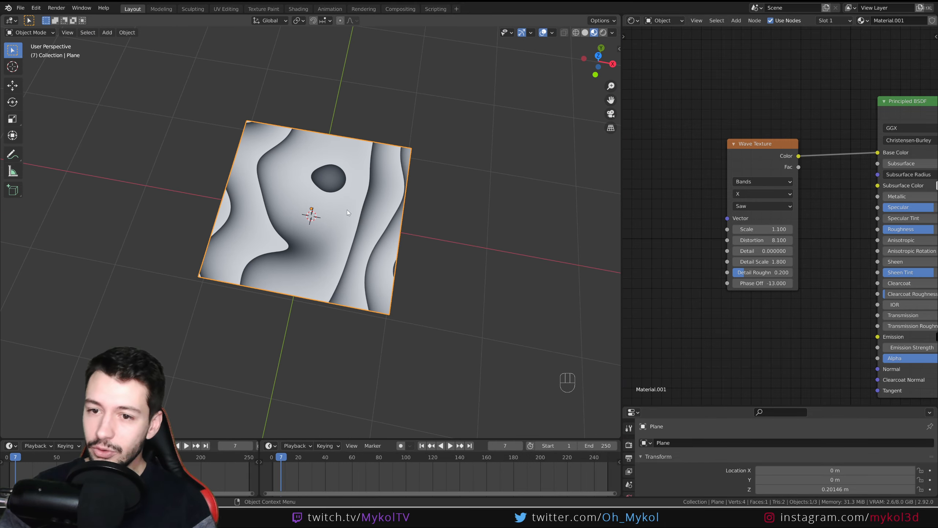
- Move the Wave Texture node closer to the Principled BSDF node
middle_drag(790, 196, 685, 171)
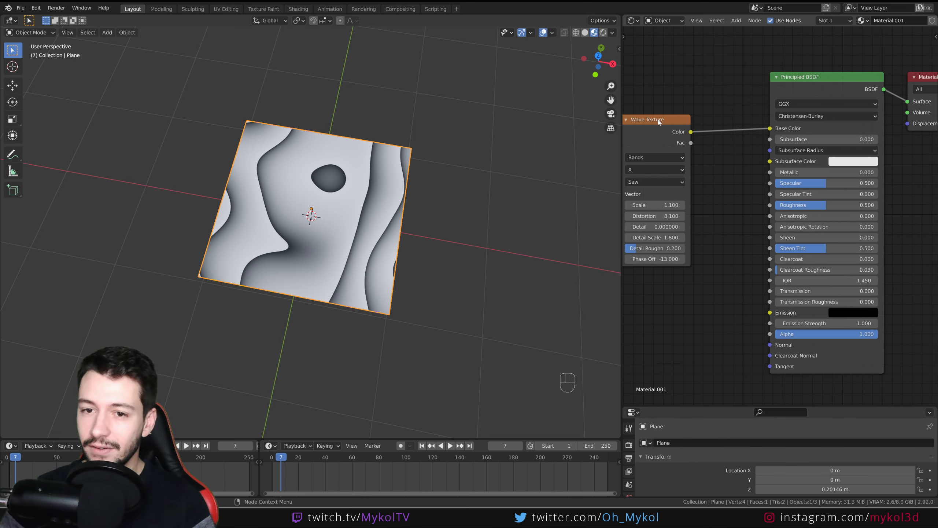
drag(658, 119, 701, 118)
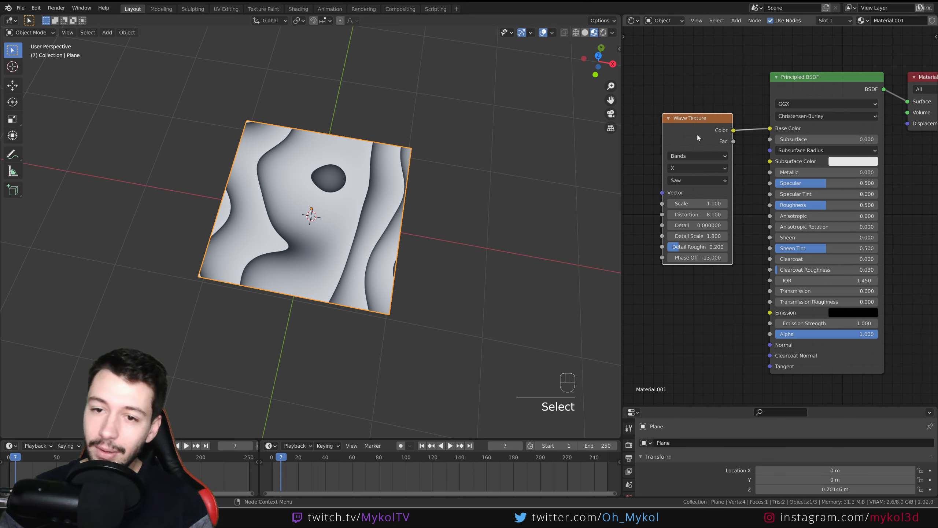
middle_drag(434, 234, 424, 209)
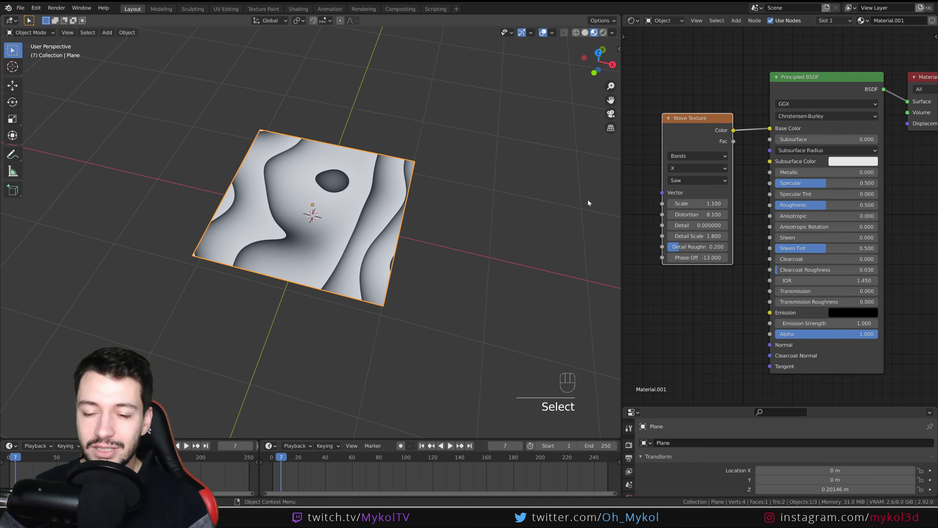